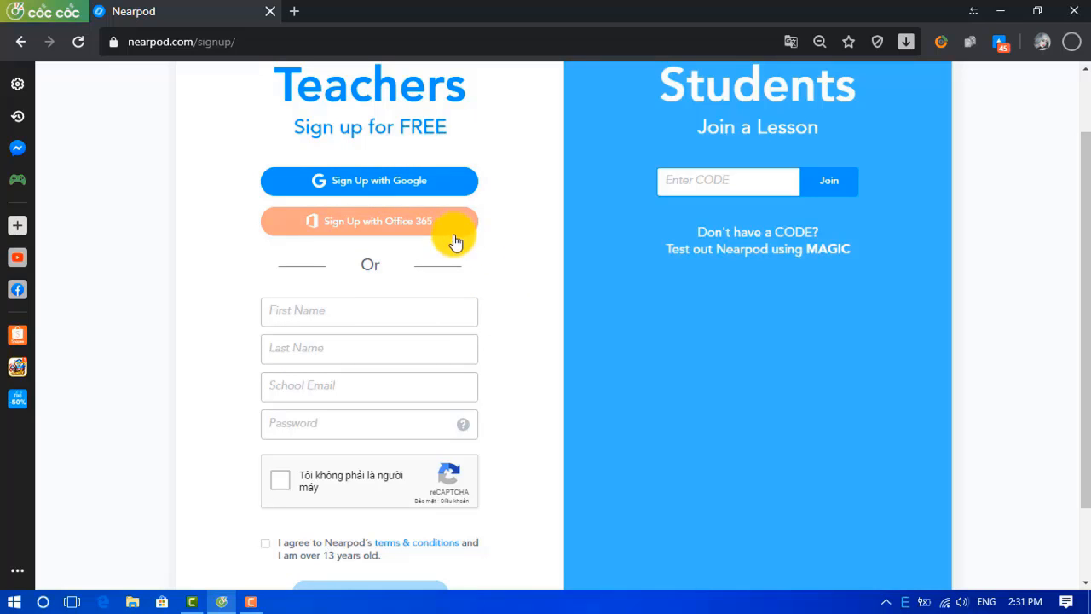
pyautogui.scroll(1, 375, 279)
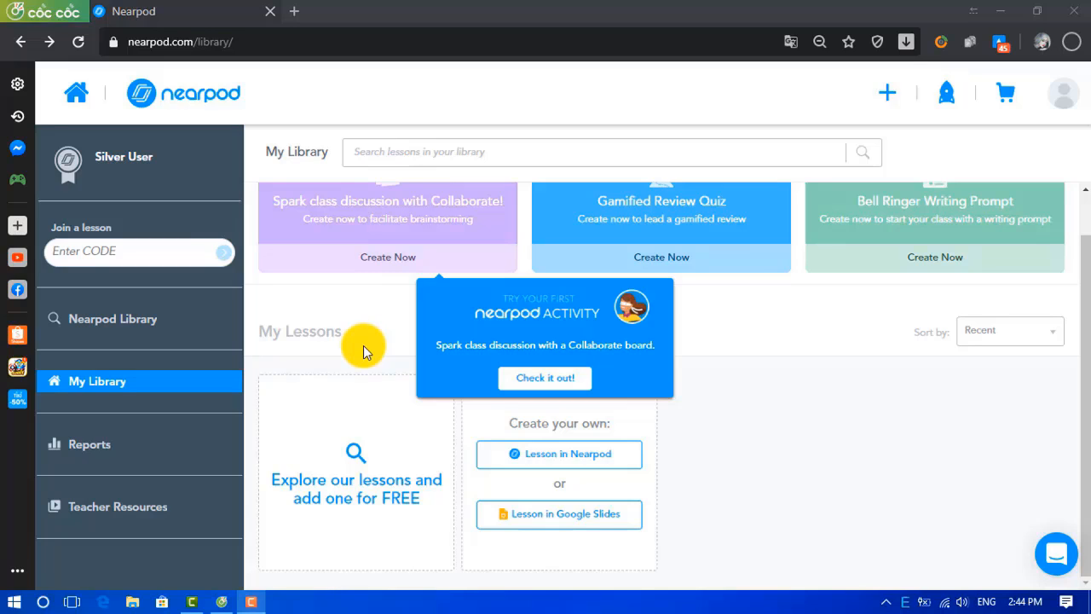
# Open the Nearpod Library from My Library to explore ready-made lessons.
pyautogui.click(361, 475)
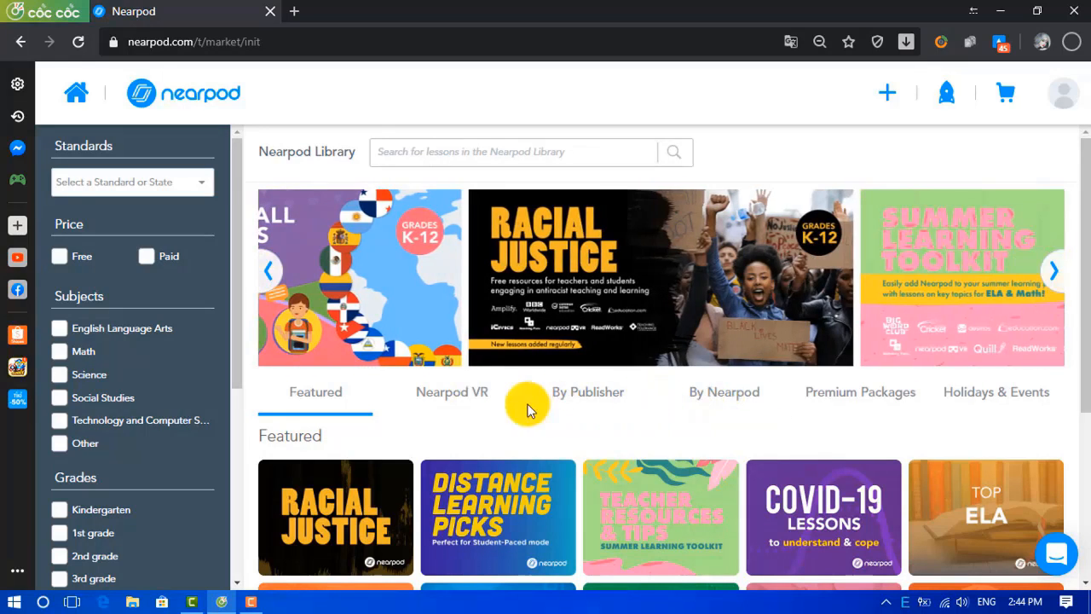
pyautogui.scroll(-1, 530, 411)
pyautogui.scroll(1, 511, 401)
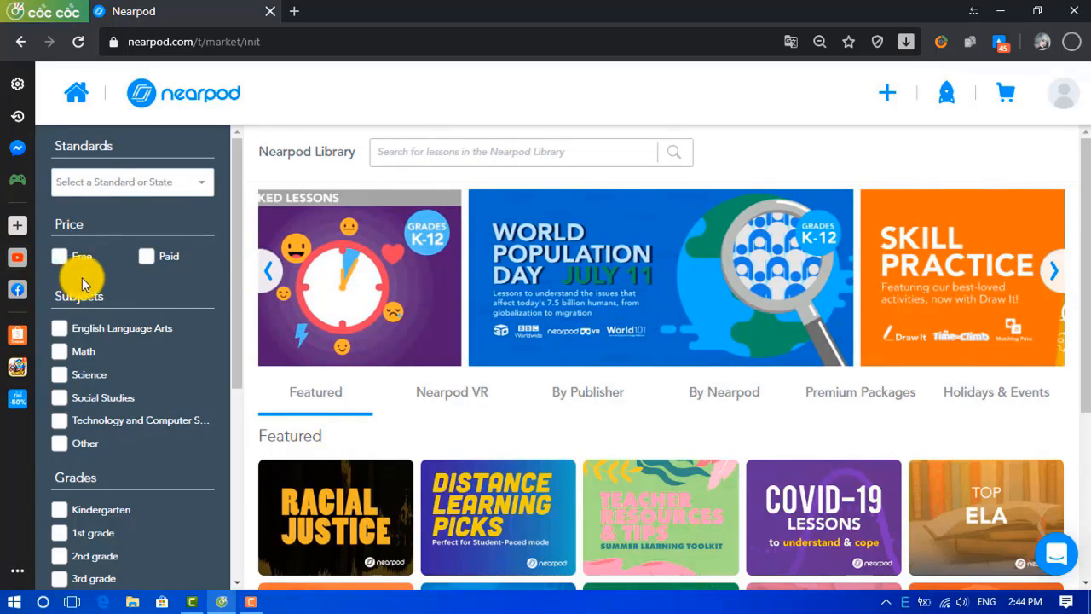
# Filter the library lessons by price Free, subject English Language Arts, grade High School and resource type Full Lessons.
pyautogui.click(61, 255)
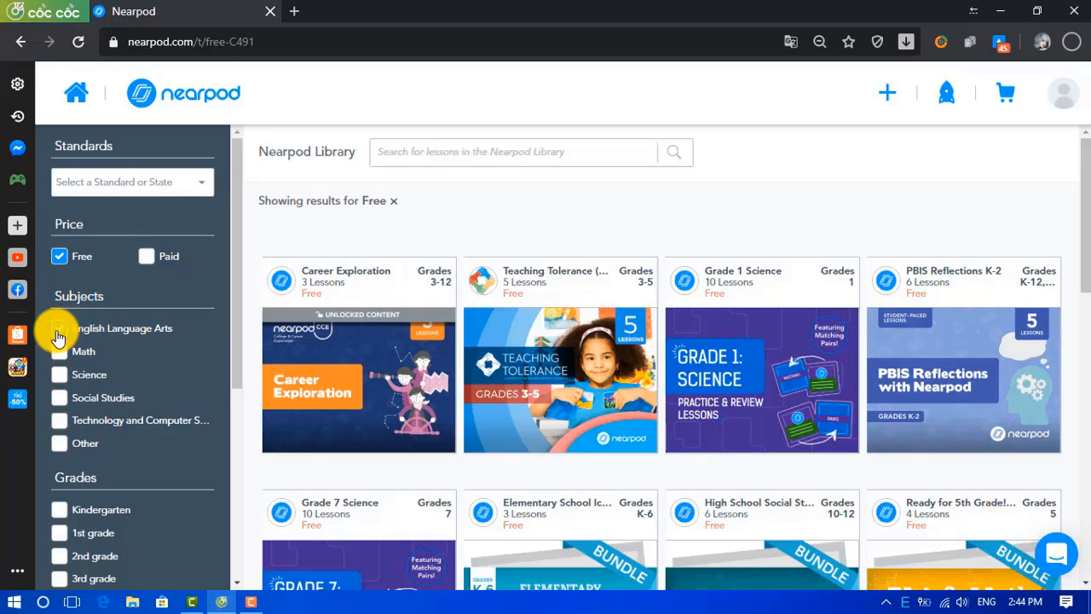
pyautogui.click(58, 338)
pyautogui.scroll(-1, 121, 378)
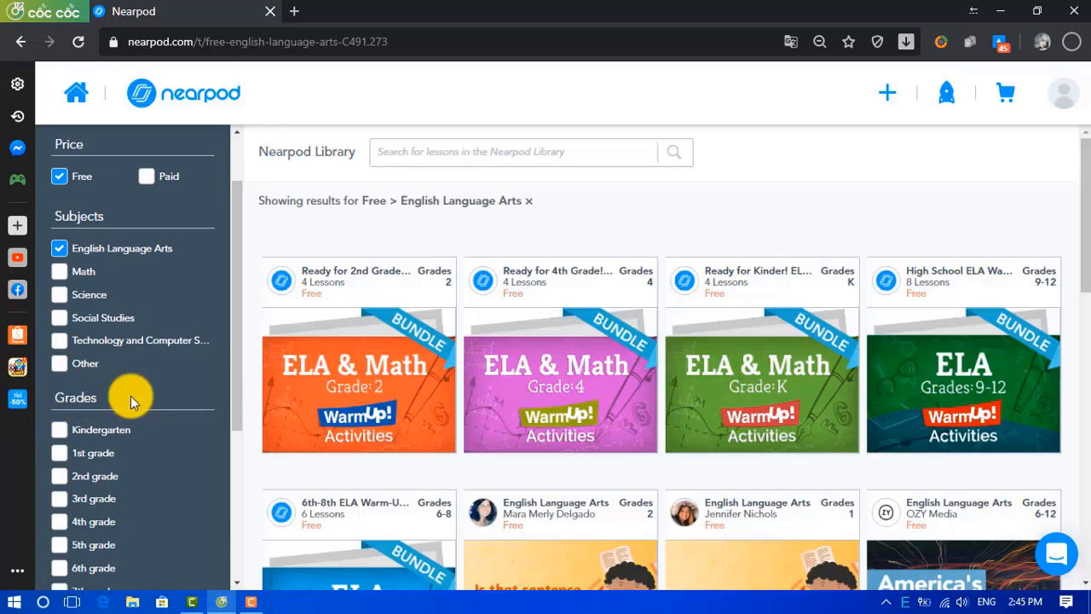
pyautogui.scroll(-2, 133, 463)
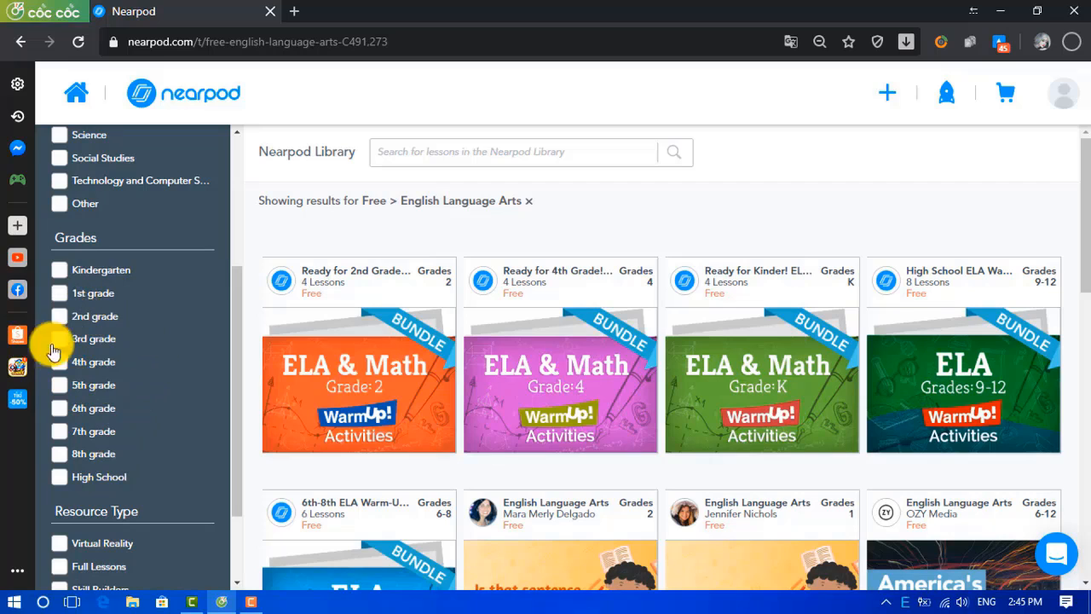
pyautogui.click(60, 474)
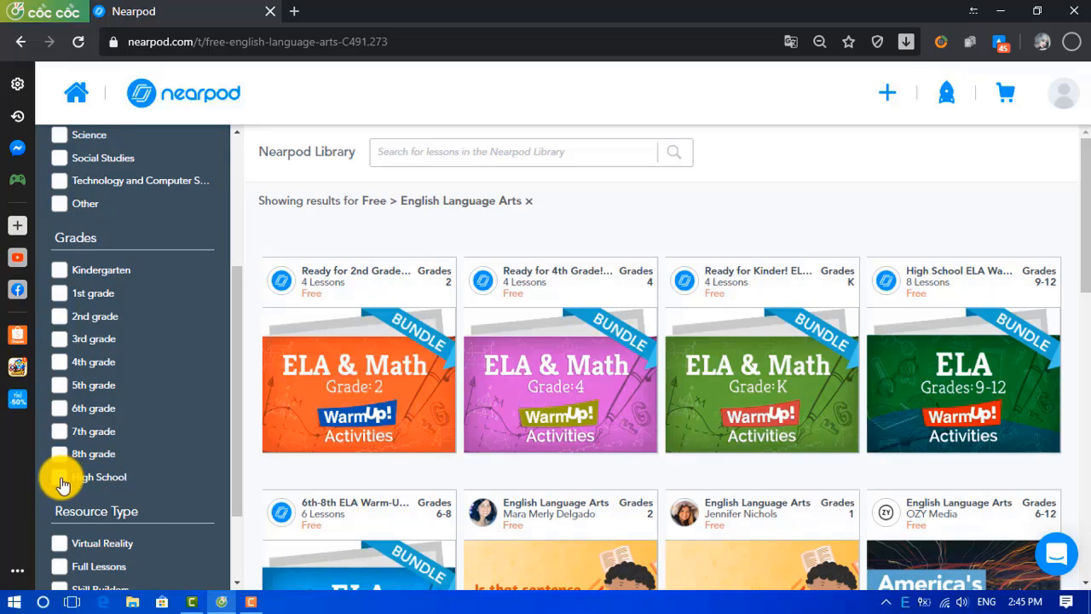
pyautogui.scroll(-1, 165, 446)
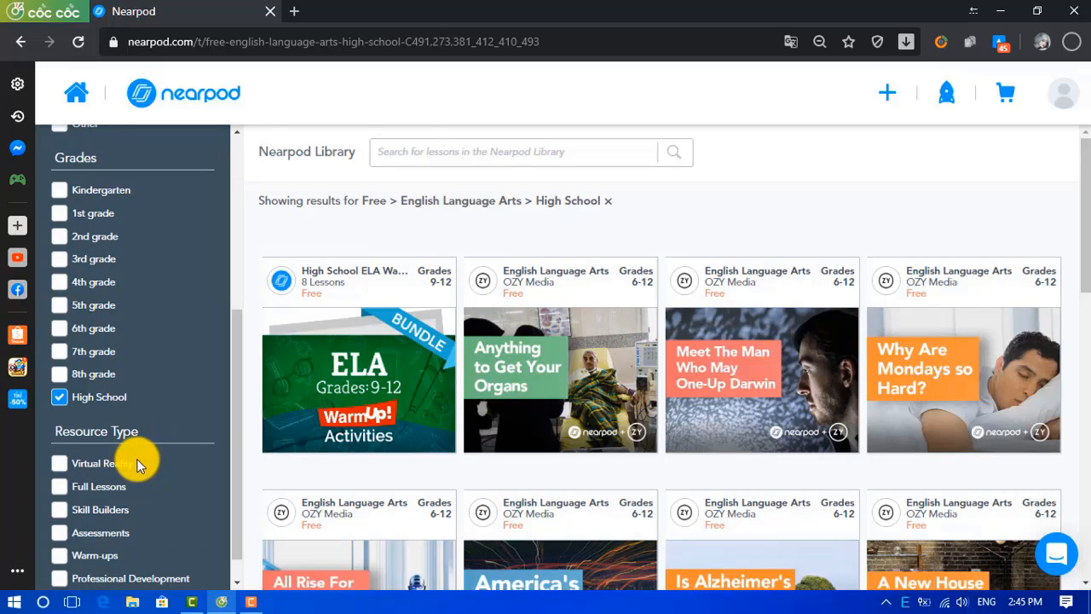
pyautogui.scroll(-1, 120, 486)
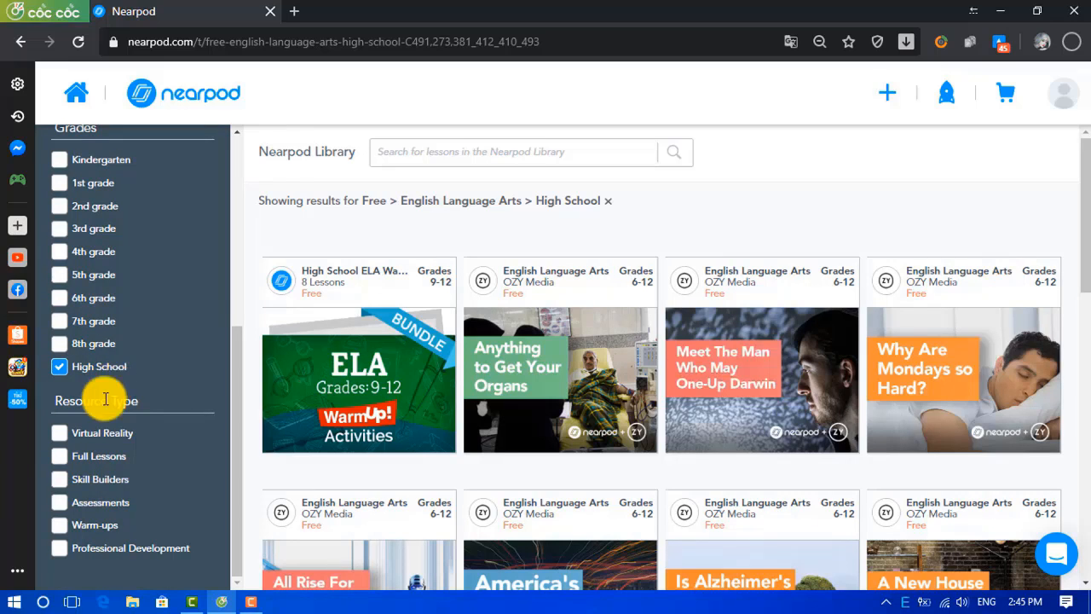
pyautogui.click(59, 456)
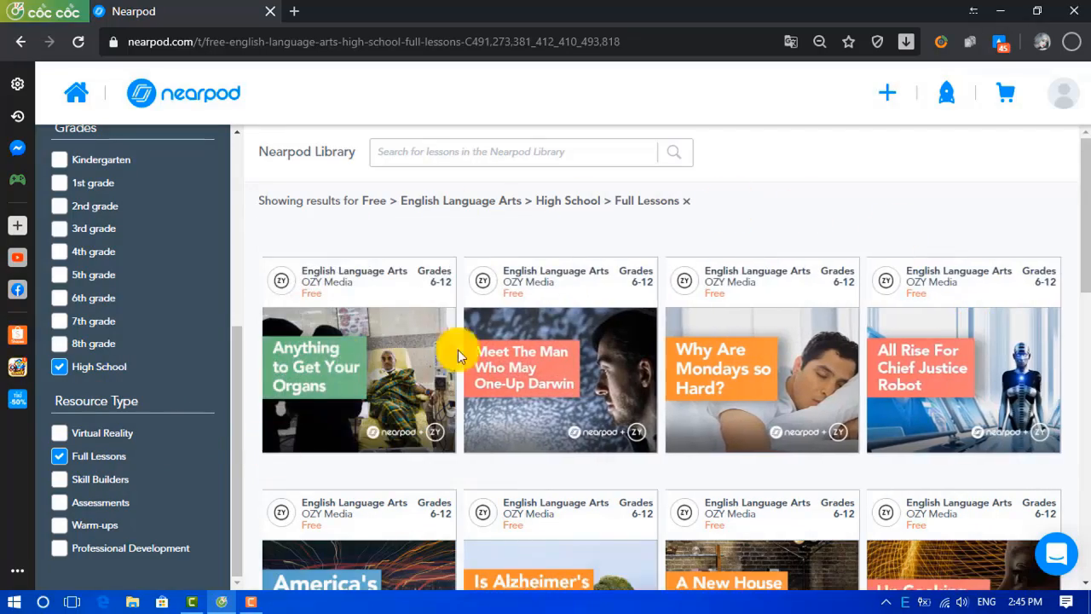
# Look through the filtered lessons and their short descriptions.
pyautogui.scroll(-4, 511, 384)
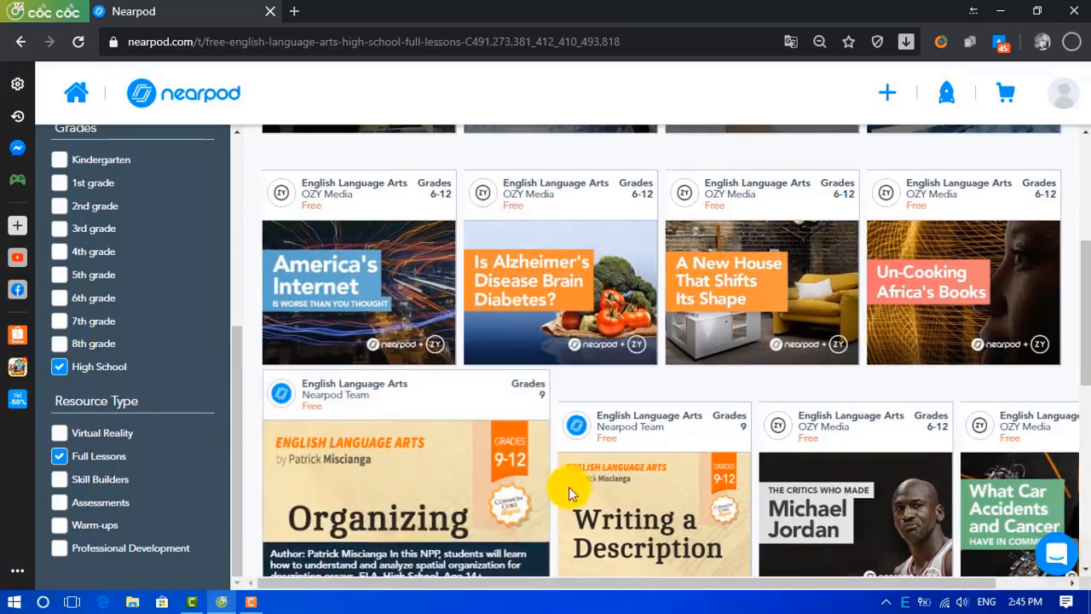
pyautogui.scroll(-4, 670, 477)
pyautogui.scroll(8, 438, 467)
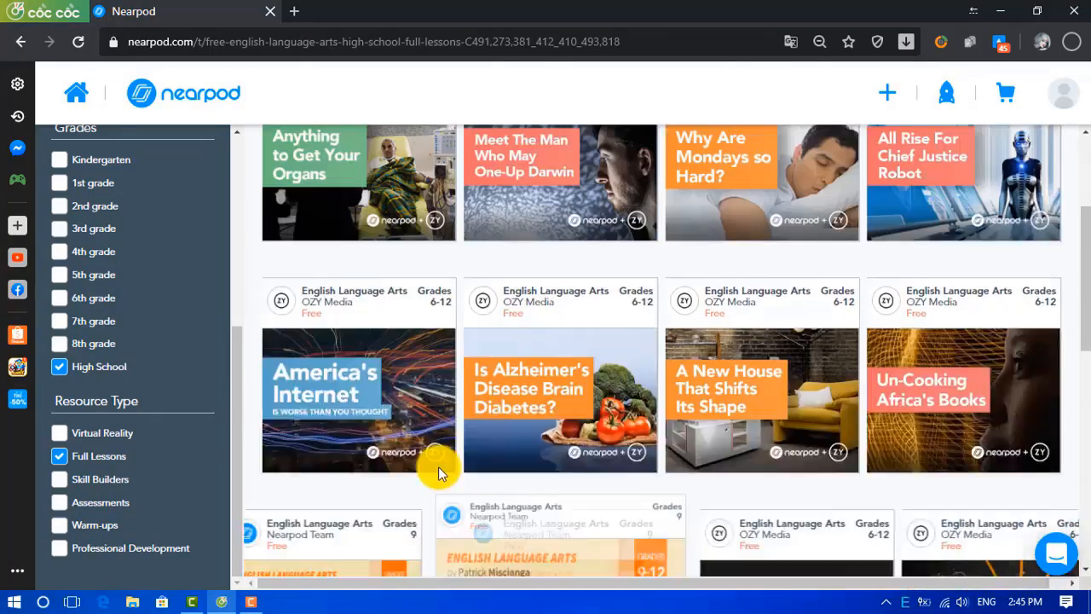
pyautogui.scroll(3, 145, 354)
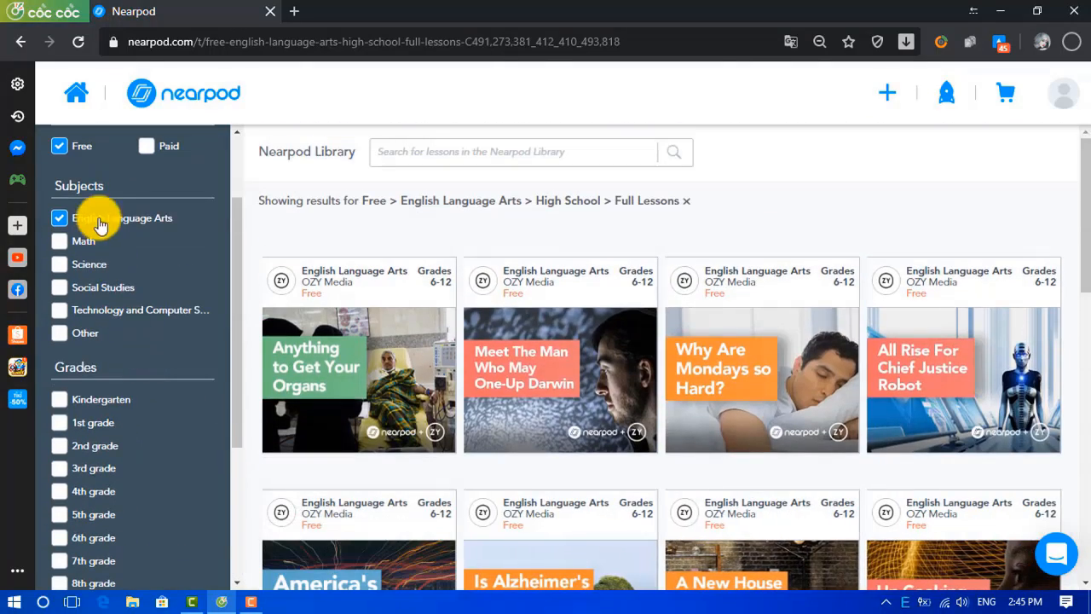
pyautogui.scroll(-3, 104, 409)
pyautogui.scroll(4, 112, 477)
pyautogui.scroll(1, 115, 471)
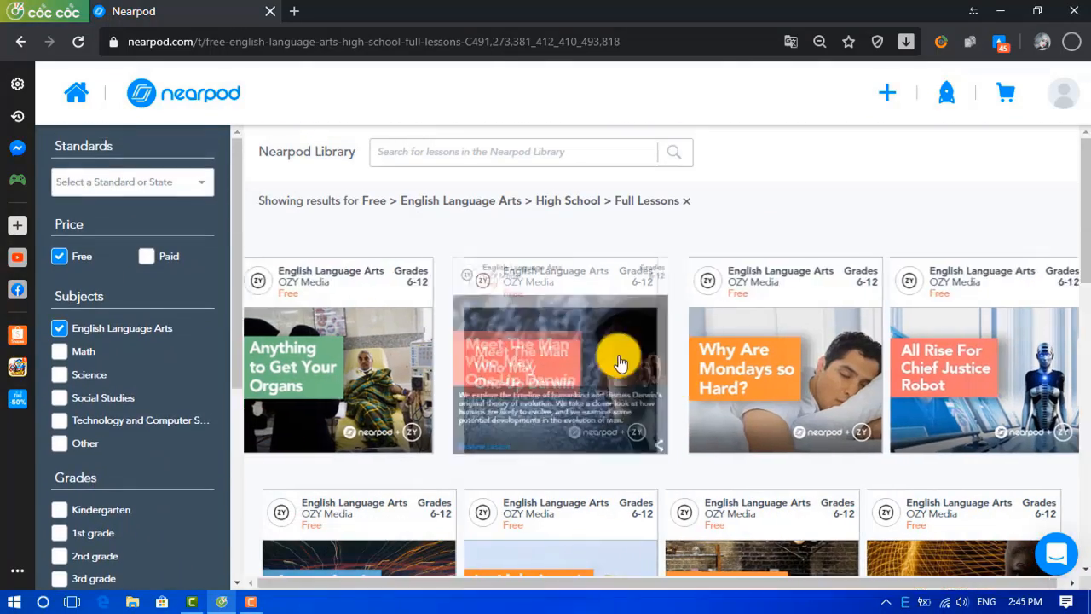
pyautogui.scroll(-2, 400, 381)
pyautogui.scroll(1, 469, 319)
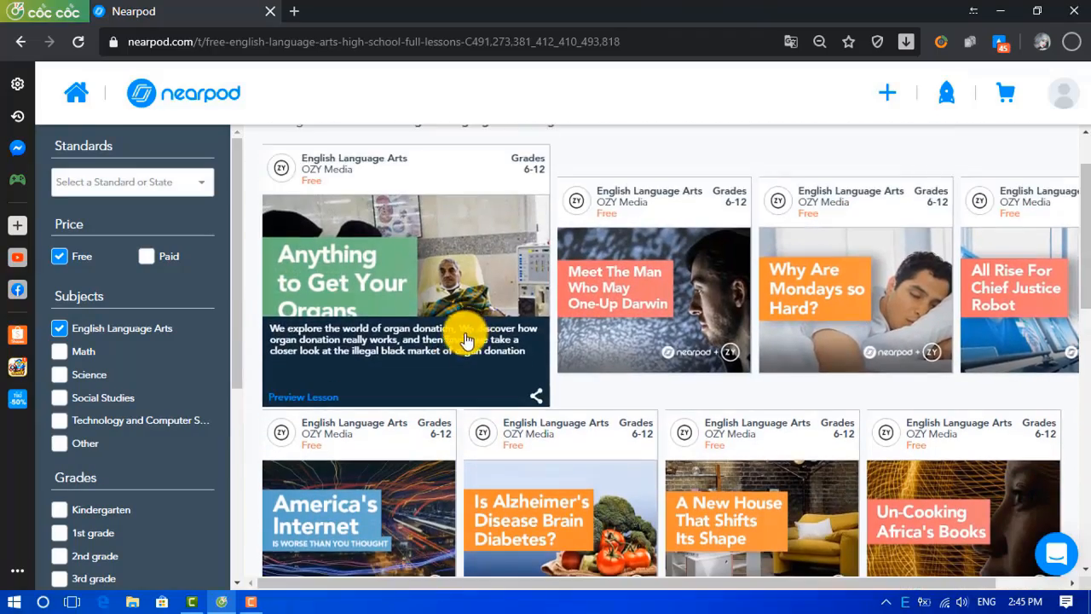
pyautogui.scroll(-1, 725, 323)
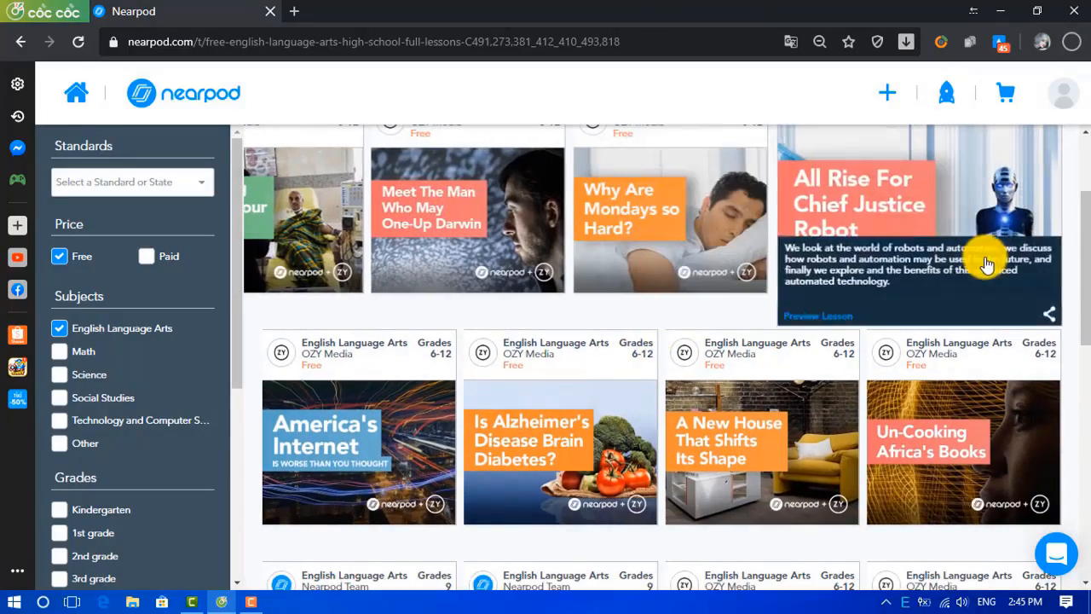
pyautogui.scroll(-1, 631, 430)
pyautogui.scroll(-1, 614, 443)
pyautogui.scroll(4, 591, 458)
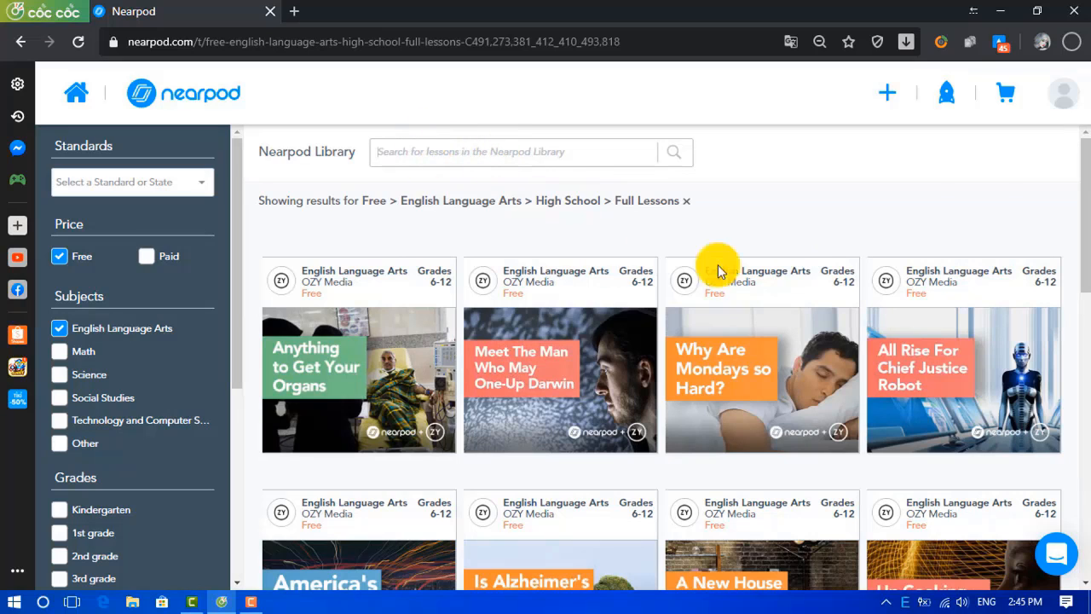
# Open the lesson "Why Are Mondays so Hard?" by OZY Media.
pyautogui.moveTo(378, 275)
pyautogui.scroll(-1, 392, 275)
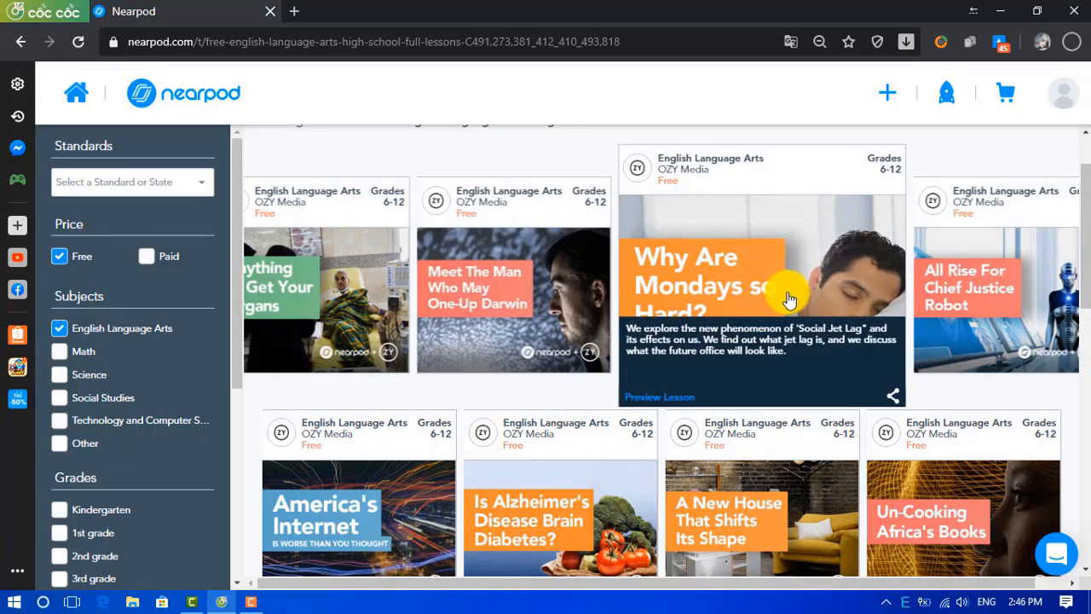
pyautogui.click(743, 260)
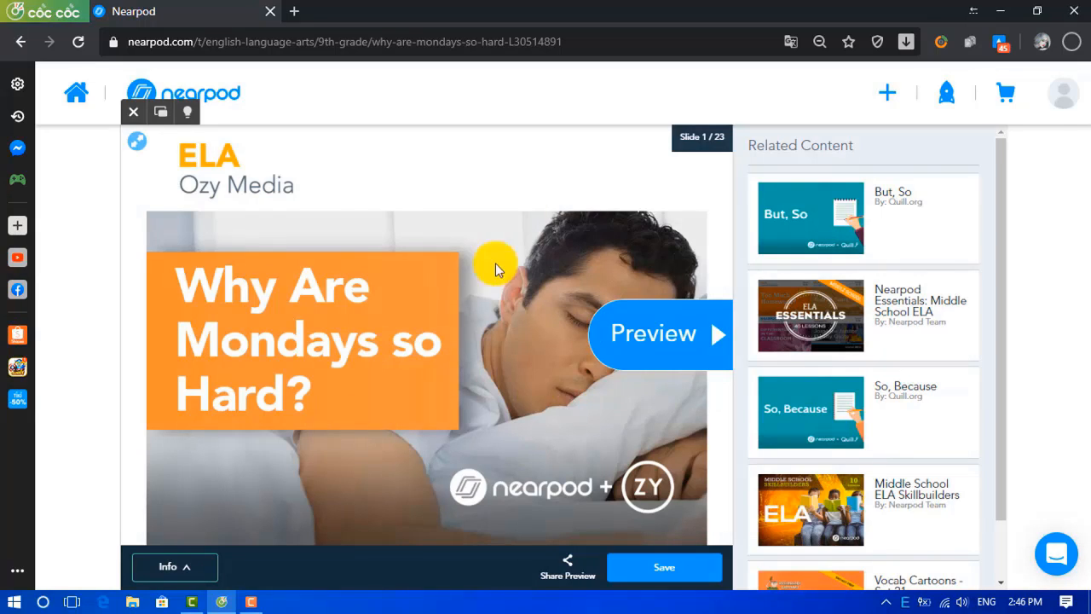
# Preview the lesson's slides one after another up to slide 9.
pyautogui.click(662, 358)
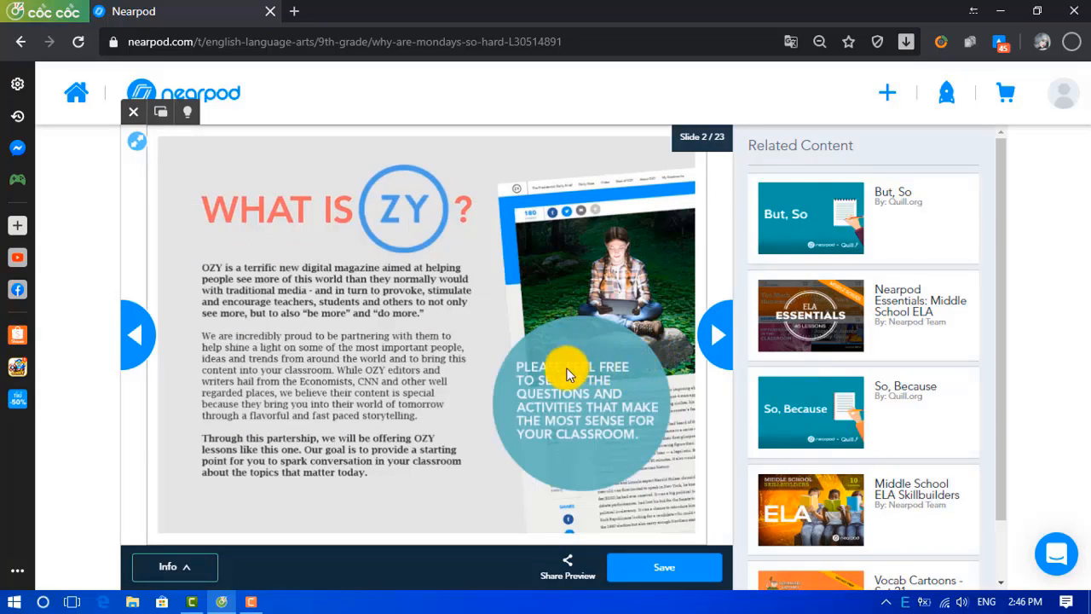
pyautogui.click(718, 340)
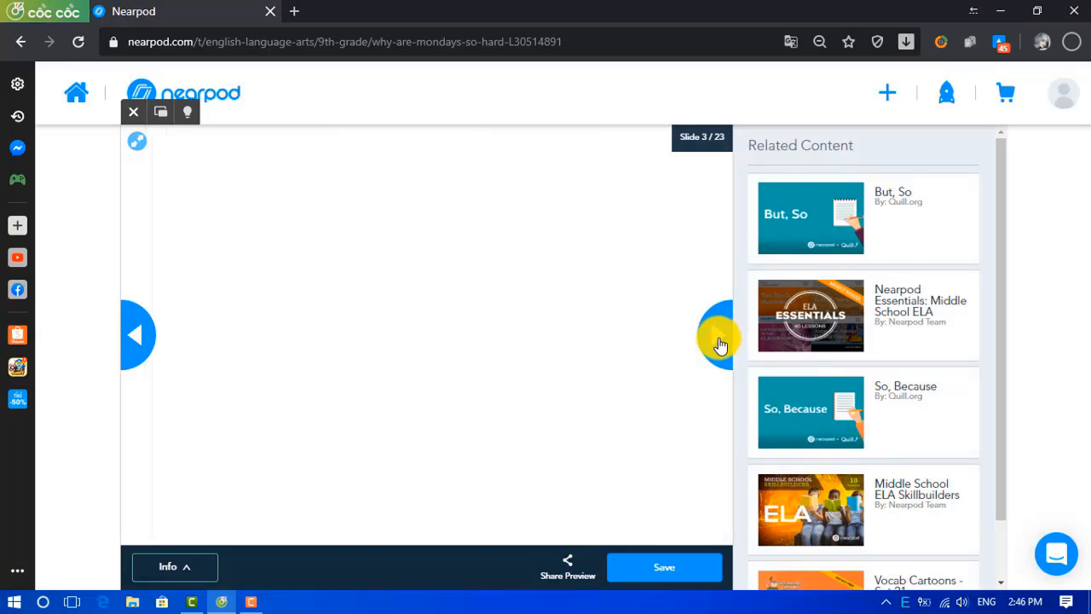
pyautogui.click(719, 340)
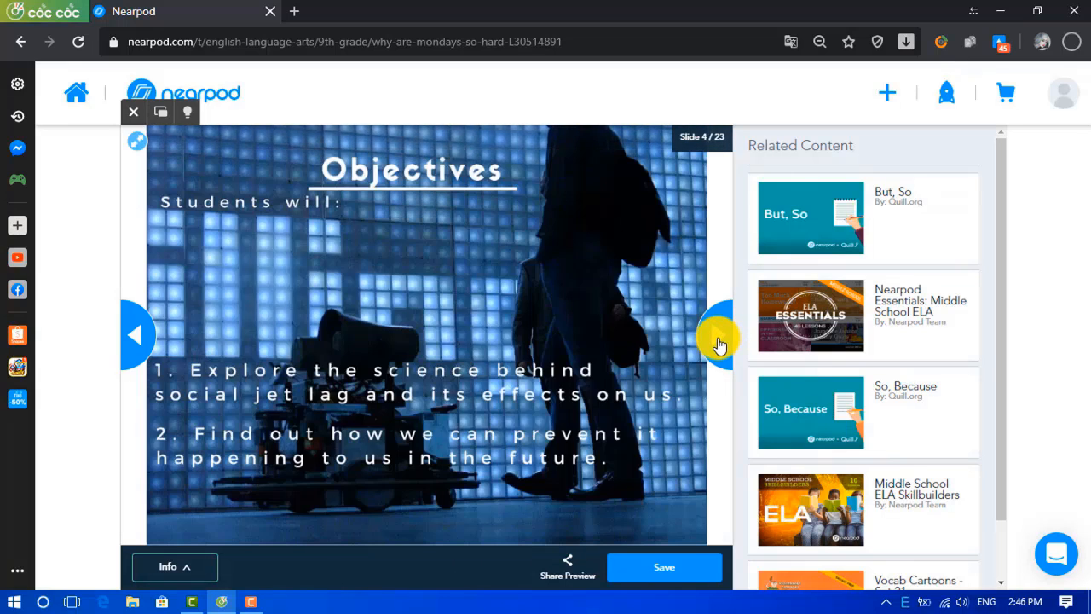
pyautogui.click(719, 340)
pyautogui.click(718, 341)
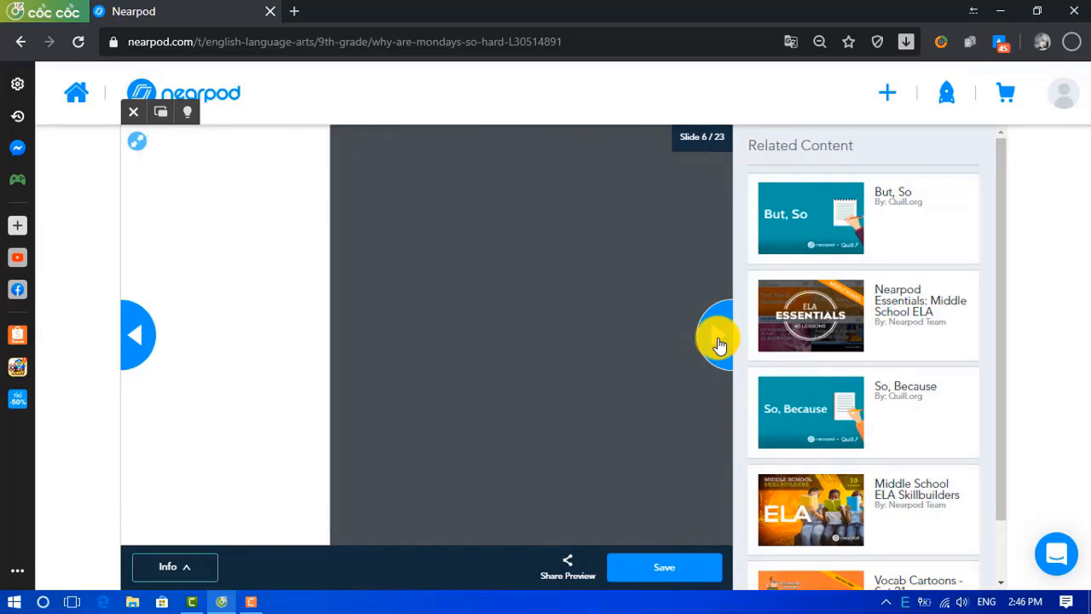
pyautogui.click(716, 343)
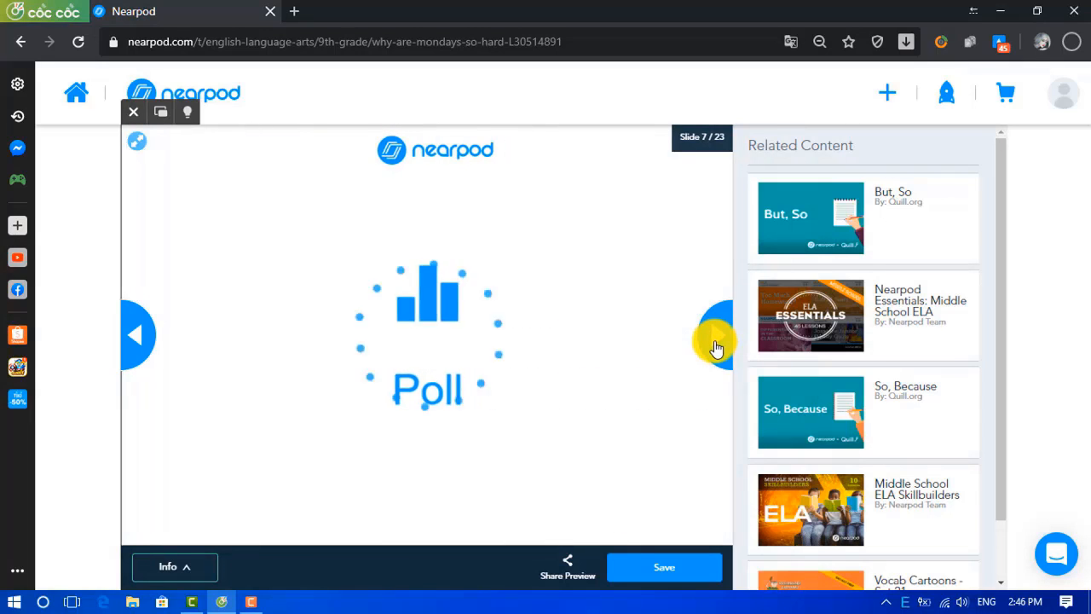
pyautogui.click(716, 345)
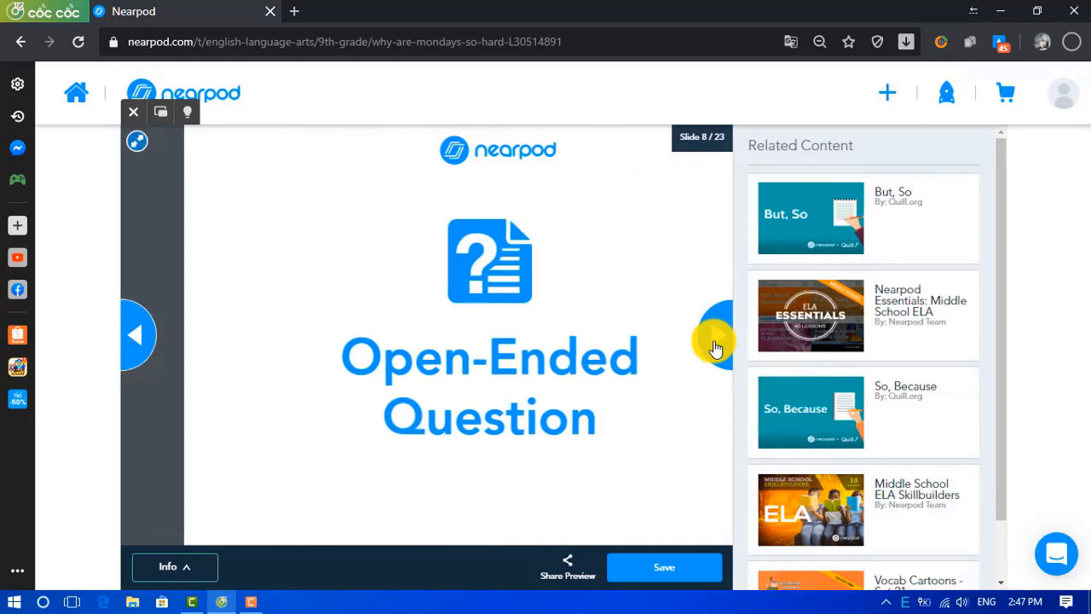
pyautogui.click(715, 346)
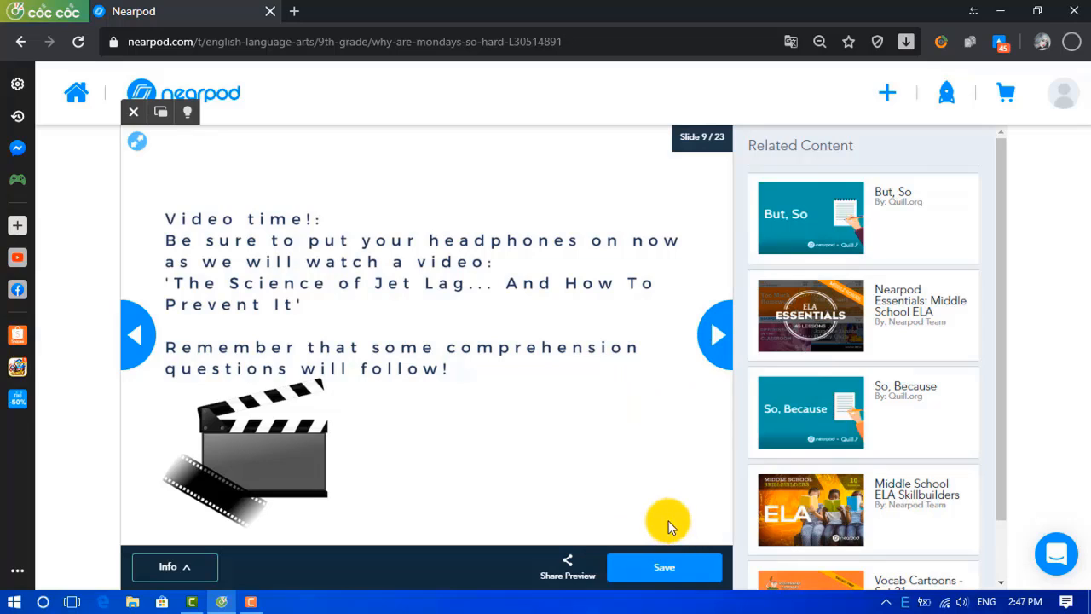
# Save the previewed lesson to the account and return to My Library to view it under My Lessons.
pyautogui.click(645, 576)
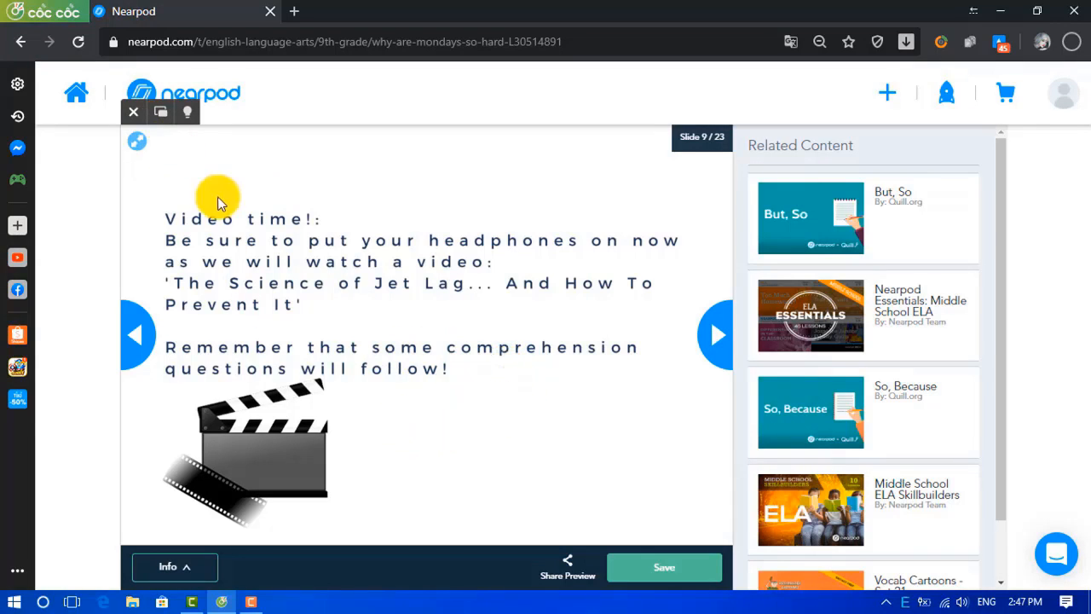
pyautogui.click(18, 42)
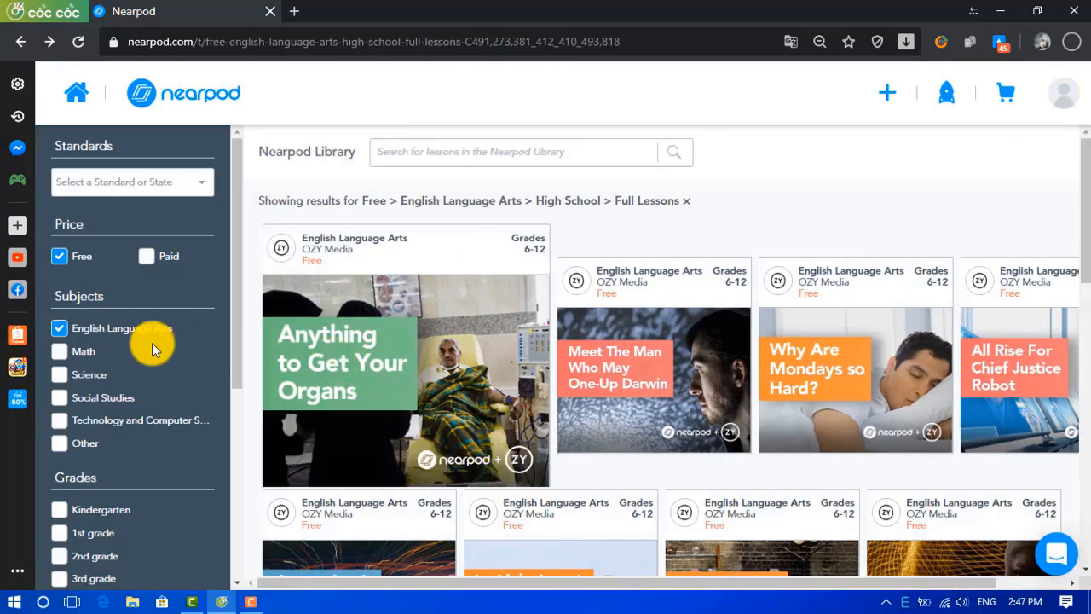
pyautogui.click(77, 95)
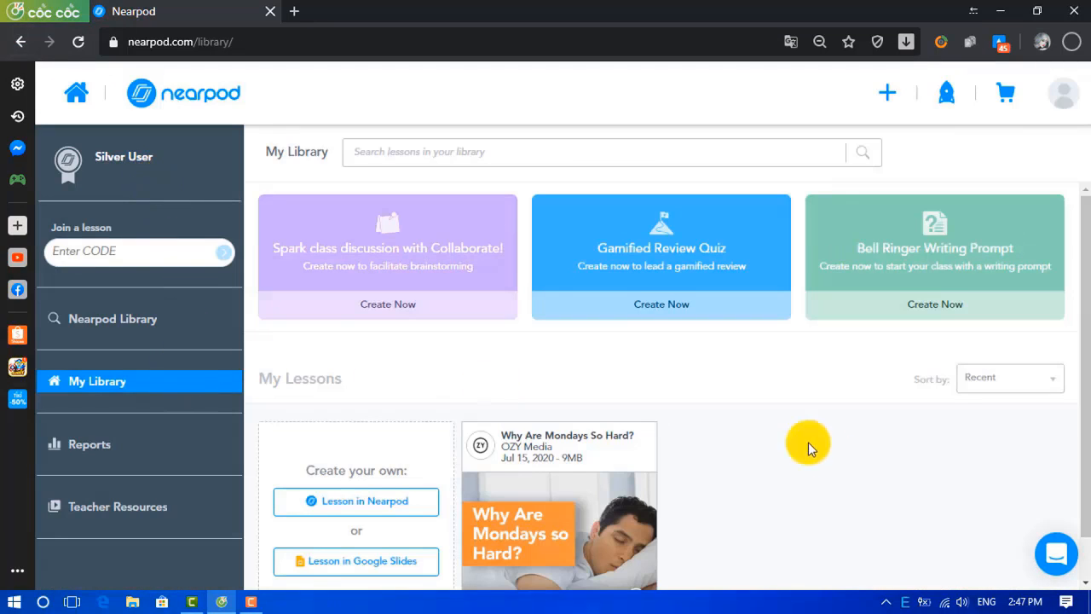
pyautogui.scroll(-1, 767, 460)
pyautogui.moveTo(501, 503)
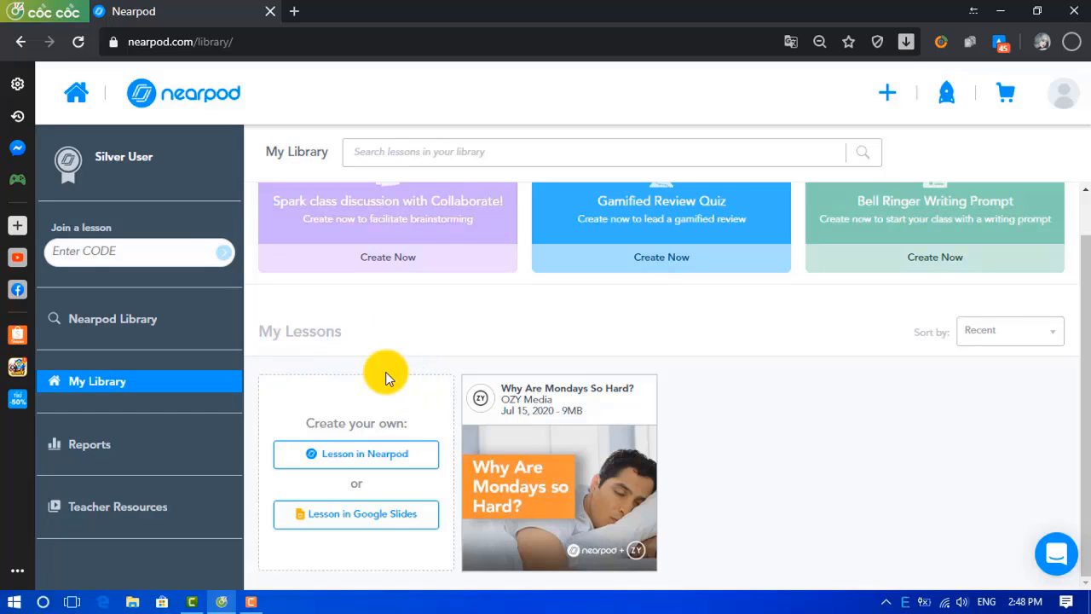
# Create a new lesson in Nearpod and add a Slide content item, opening the slide editor.
pyautogui.click(360, 455)
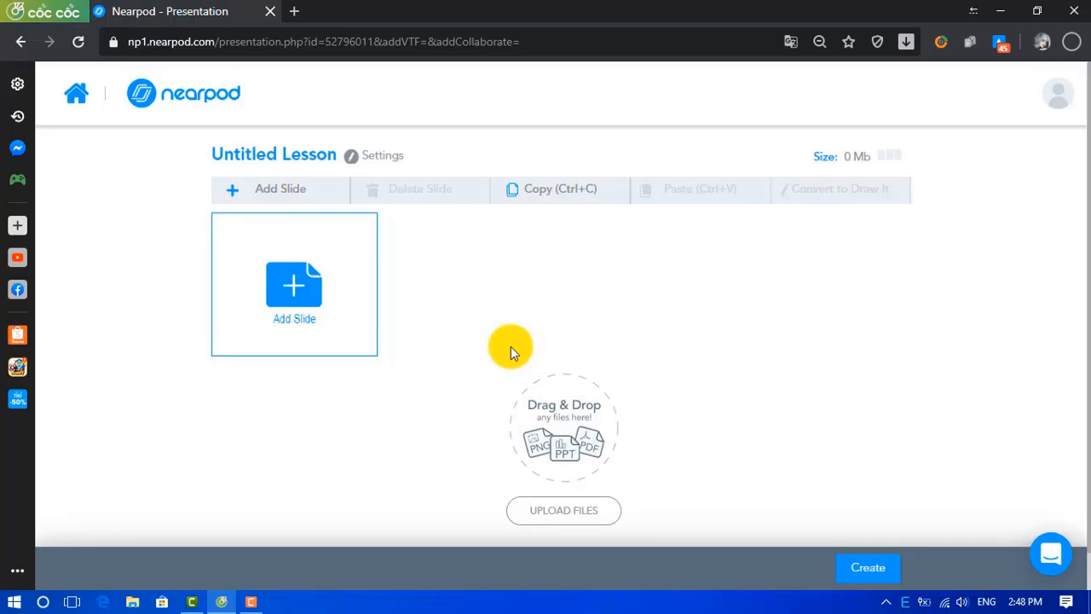
pyautogui.click(253, 320)
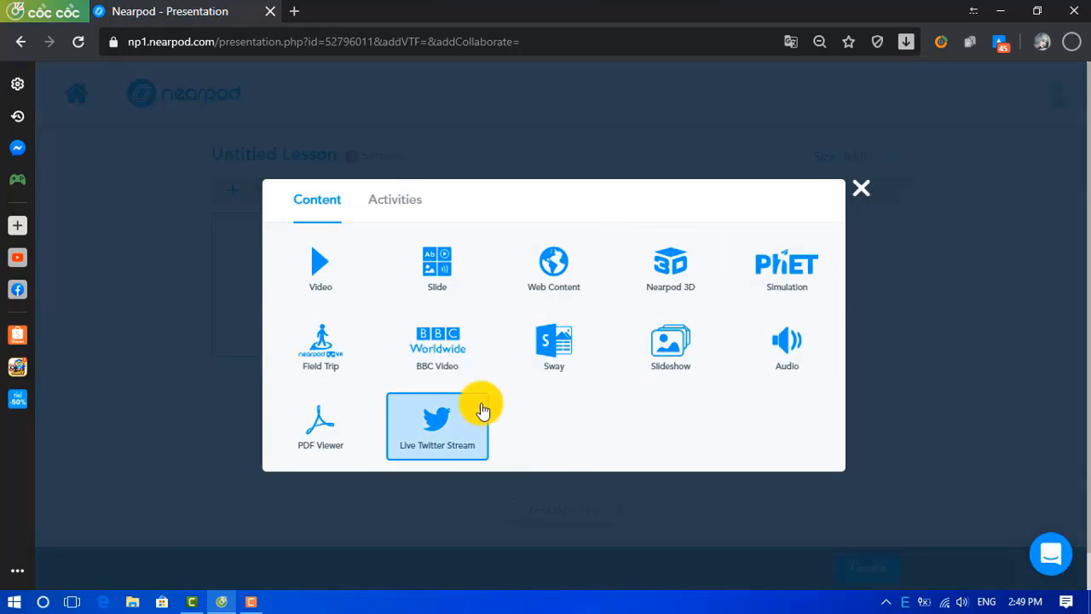
pyautogui.click(329, 284)
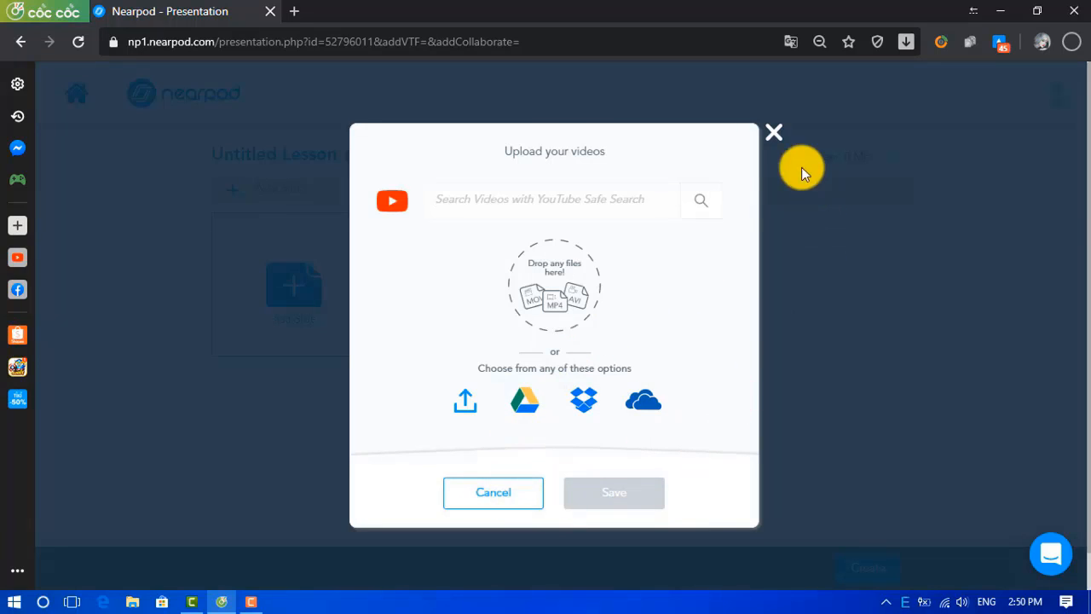
pyautogui.click(771, 139)
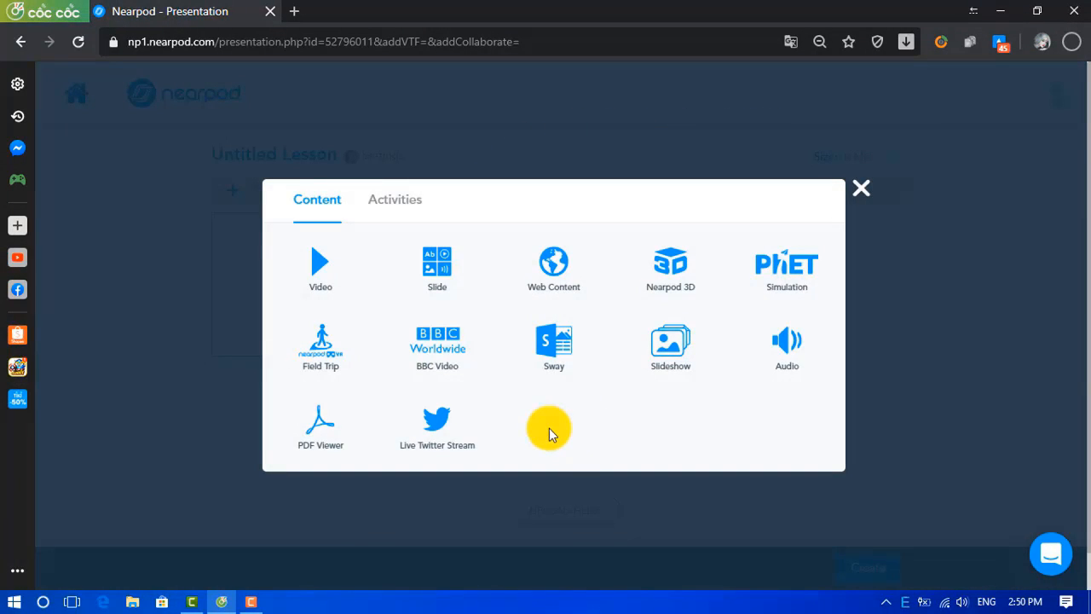
pyautogui.click(424, 260)
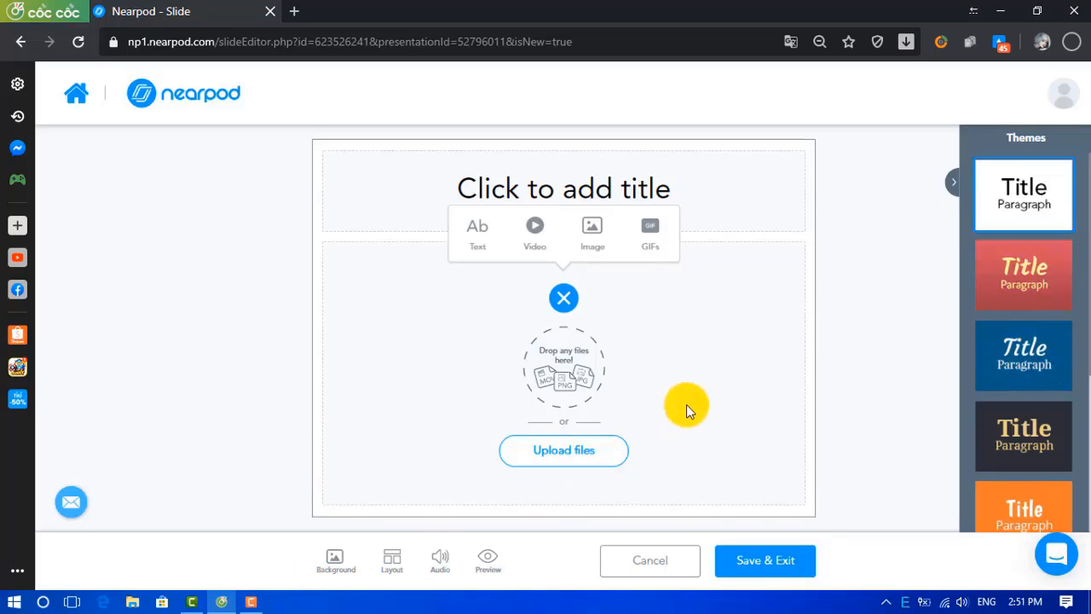
# Close the content-type choices and save the blank slide, returning to the lesson's slide overview.
pyautogui.click(563, 299)
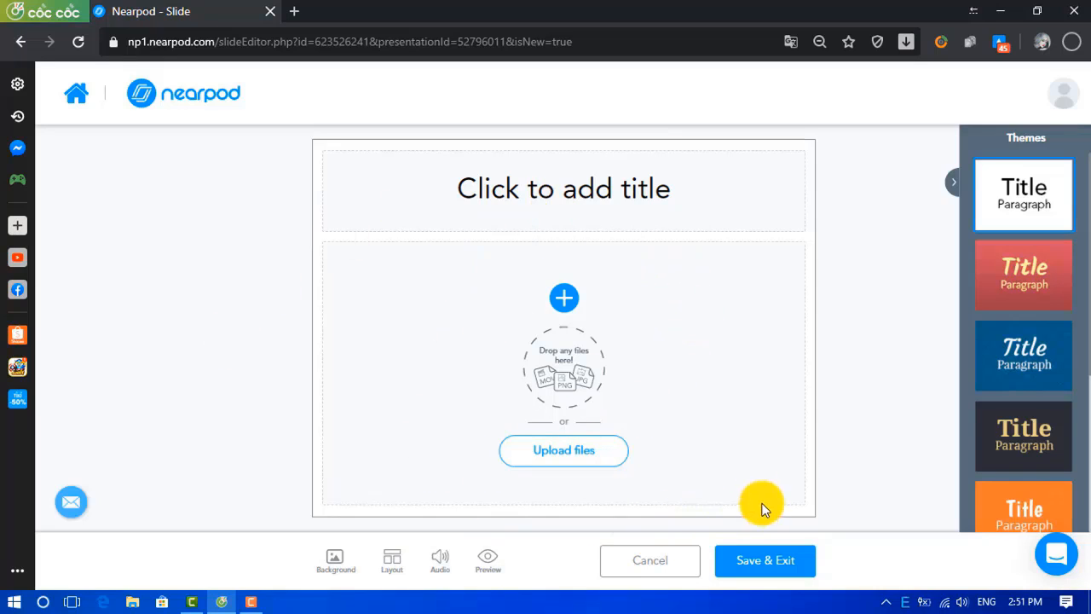
pyautogui.click(766, 578)
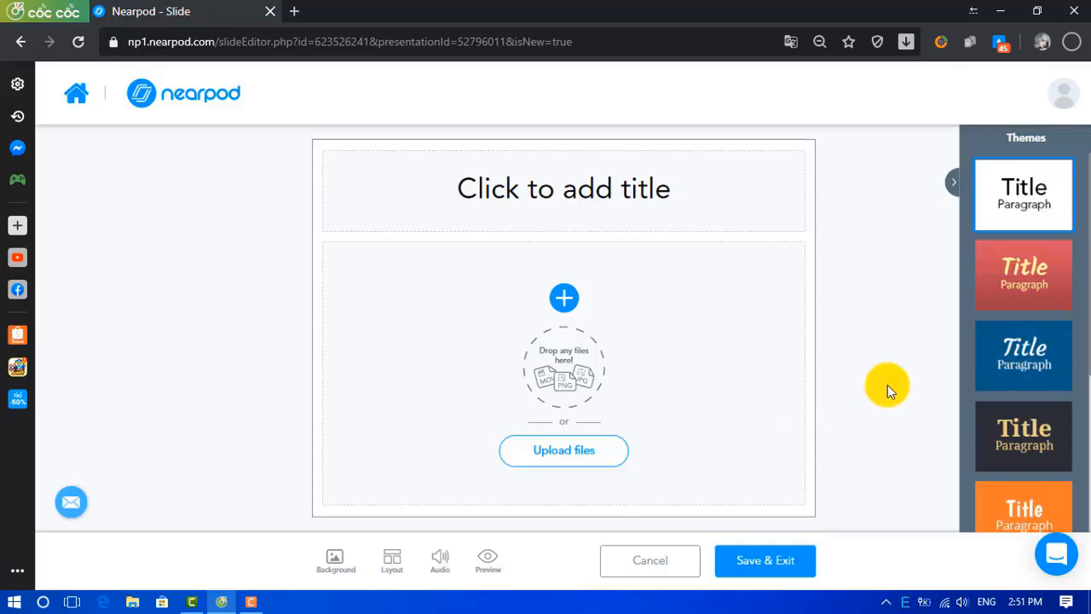
pyautogui.click(777, 558)
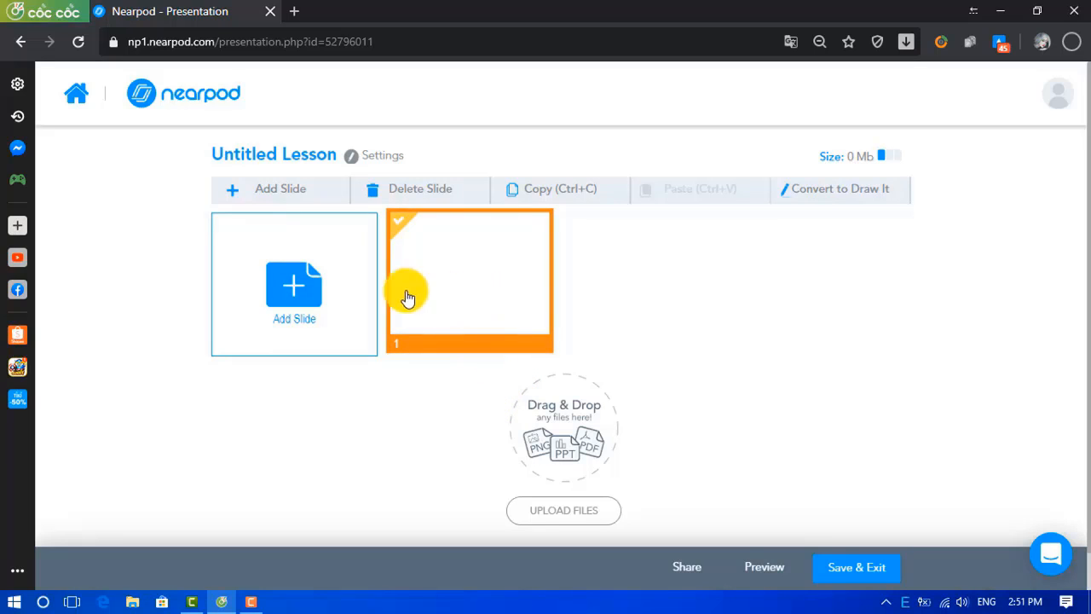
# Add a Time To Climb activity to the lesson and enter the question "which animals bellow have tails?".
pyautogui.click(301, 272)
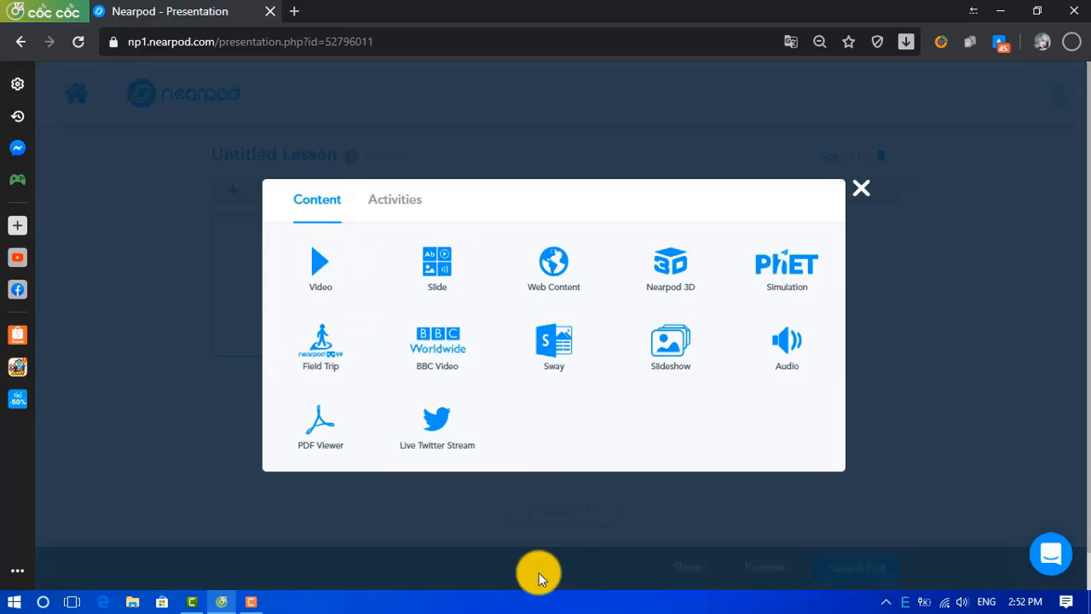
pyautogui.click(415, 206)
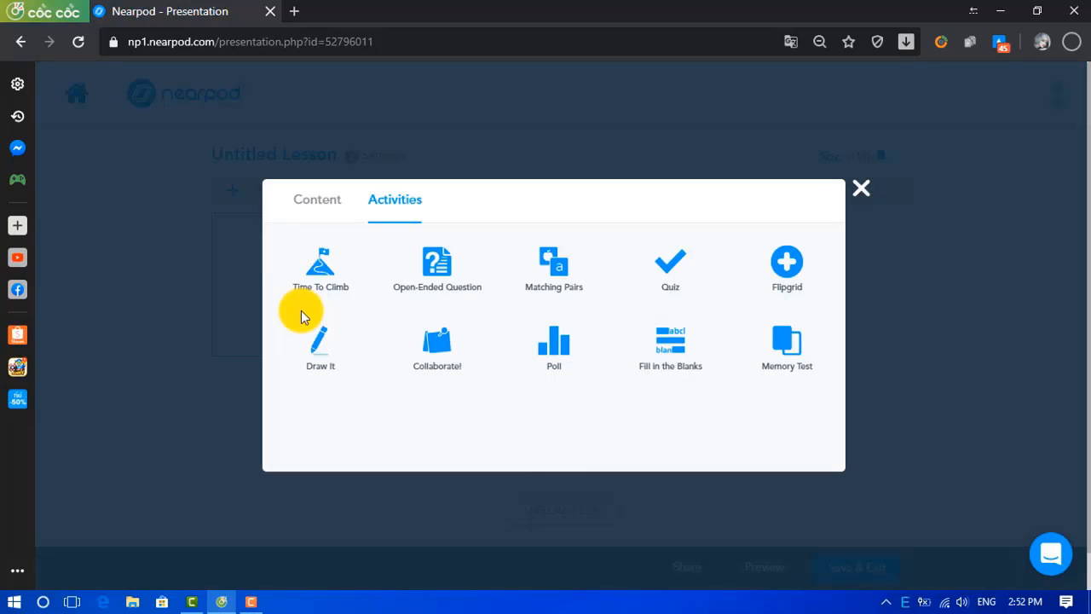
pyautogui.click(327, 281)
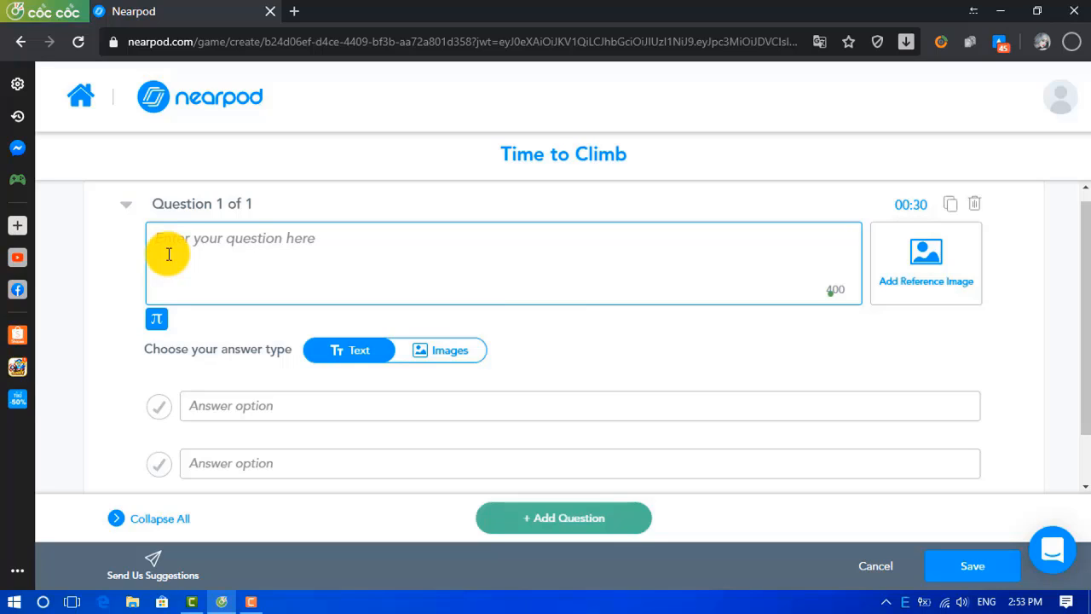
pyautogui.write('Wh')
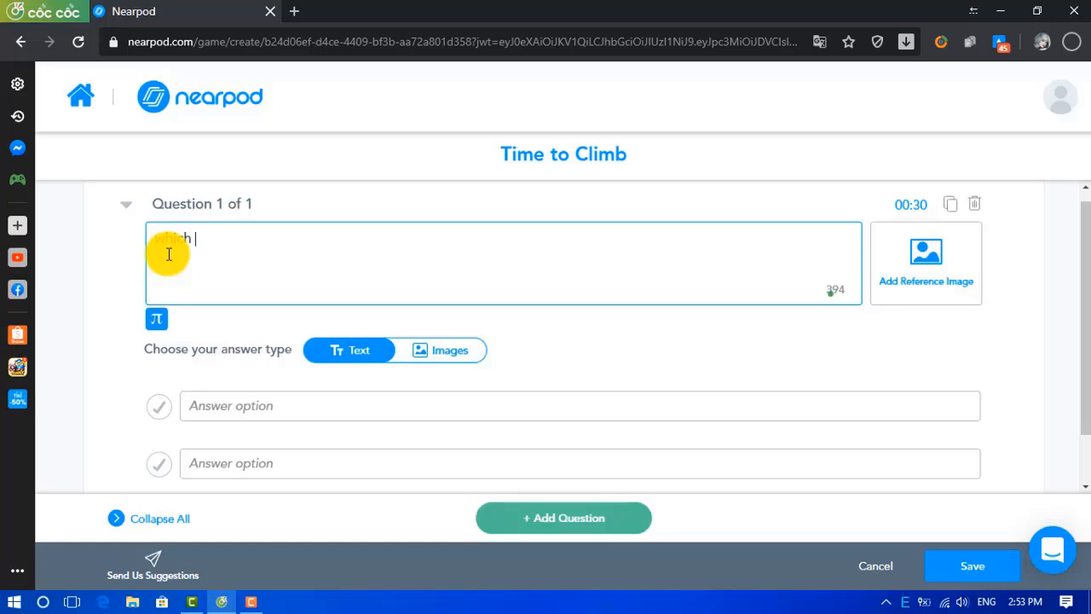
pyautogui.write('ich animals bellow ')
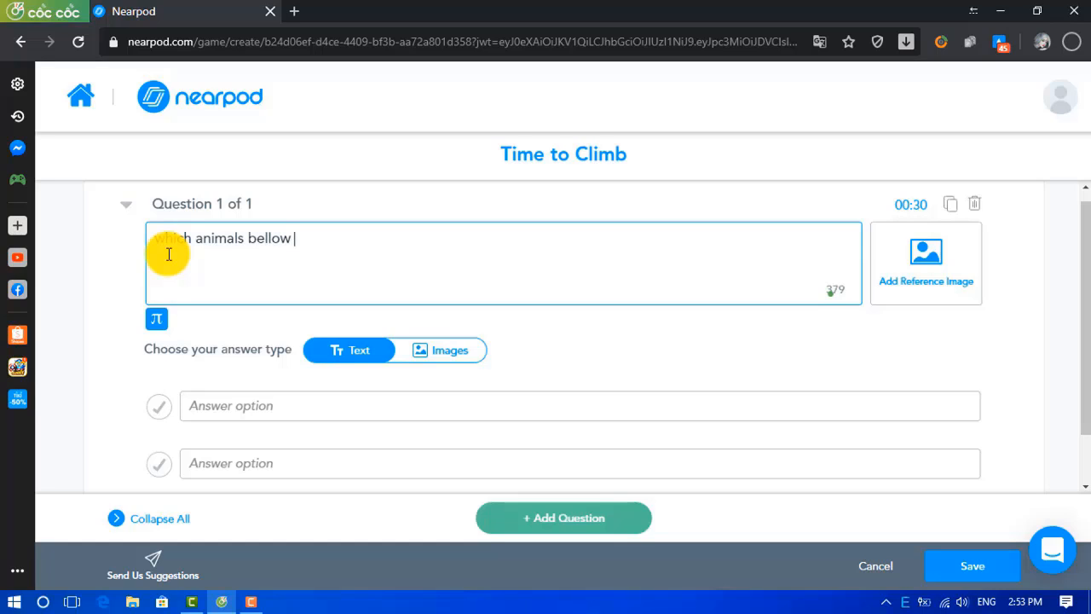
pyautogui.write('have tails?')
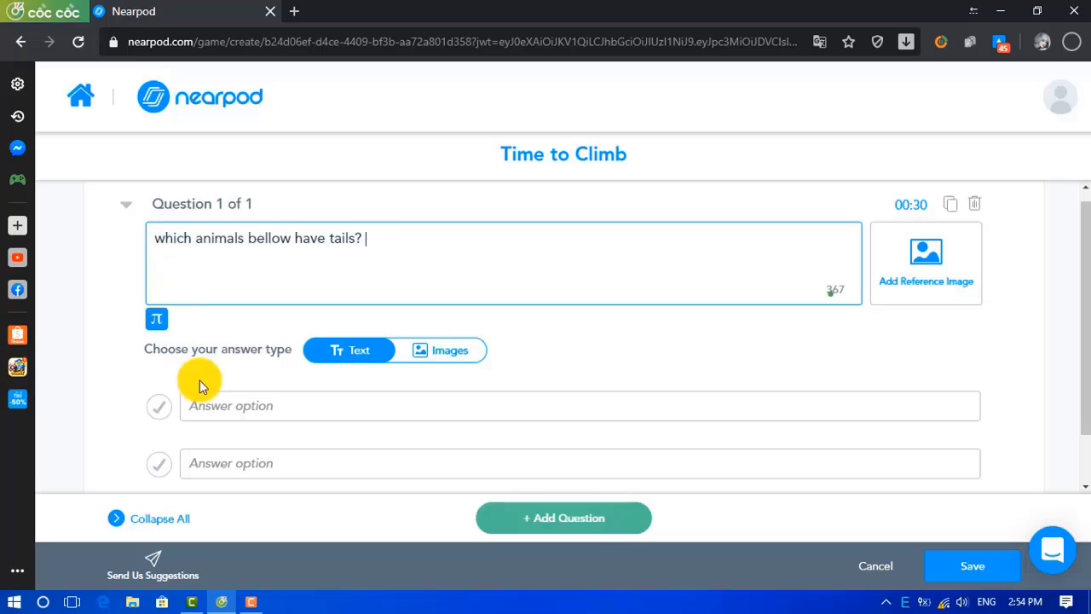
# Enter "snack" and "cow" as the answer options of question 1 and mark "cow" as correct.
pyautogui.click(219, 405)
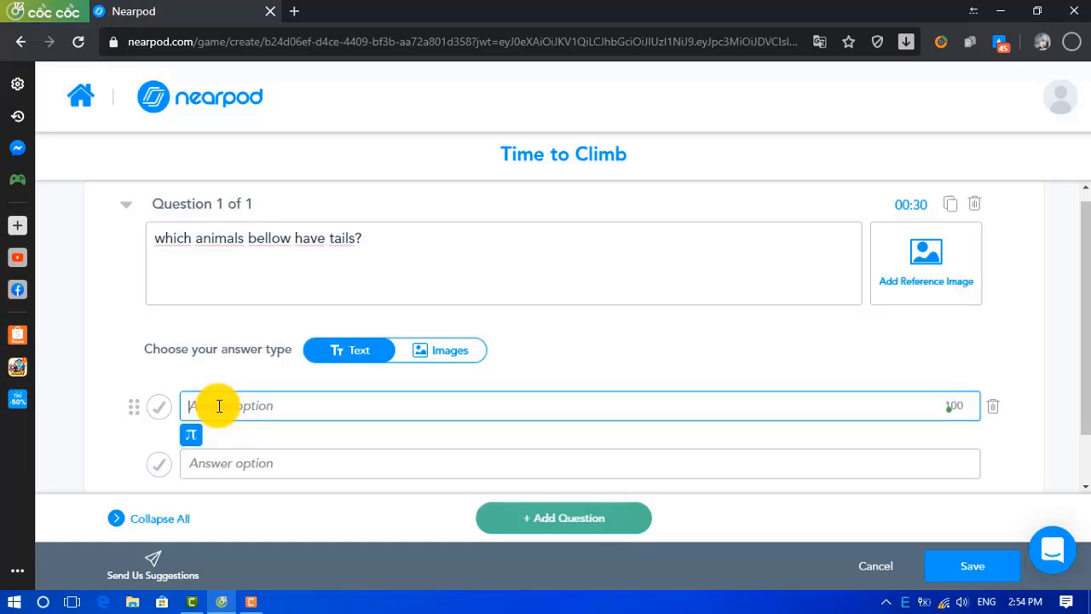
pyautogui.write('snack')
pyautogui.click(227, 461)
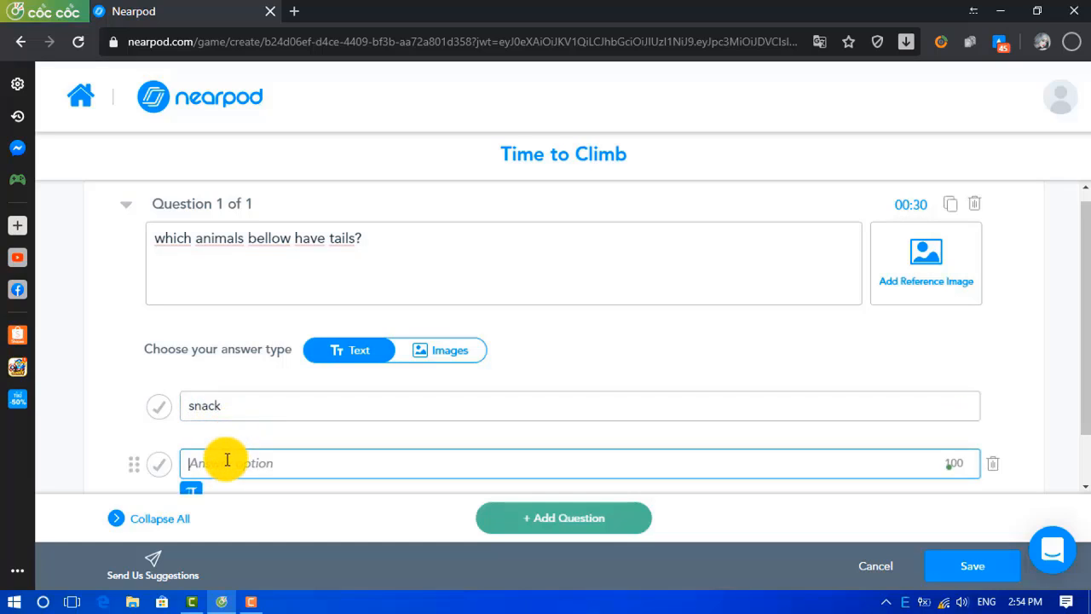
pyautogui.write('cow')
pyautogui.scroll(-1, 223, 426)
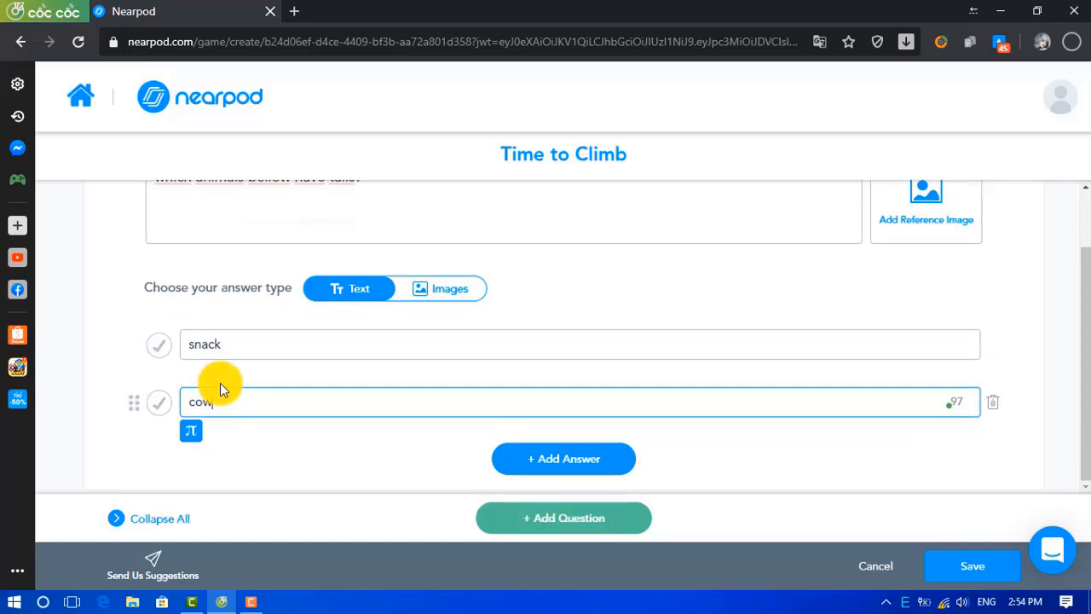
pyautogui.click(156, 413)
pyautogui.click(156, 413)
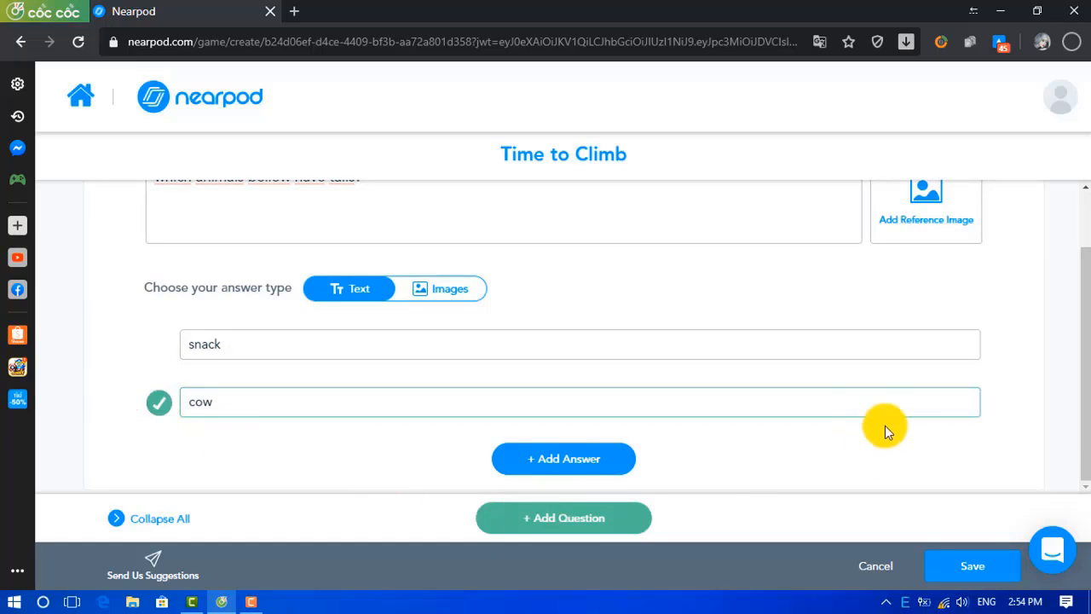
# Add a blank third answer option to question 1 and delete it again.
pyautogui.scroll(1, 282, 307)
pyautogui.scroll(-1, 679, 405)
pyautogui.click(567, 459)
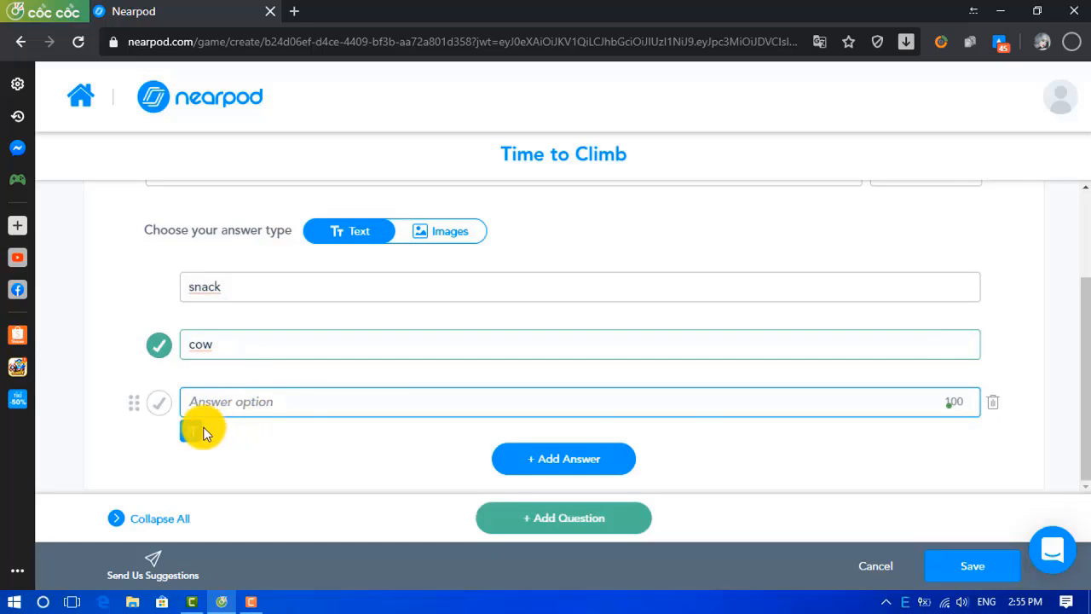
pyautogui.click(992, 402)
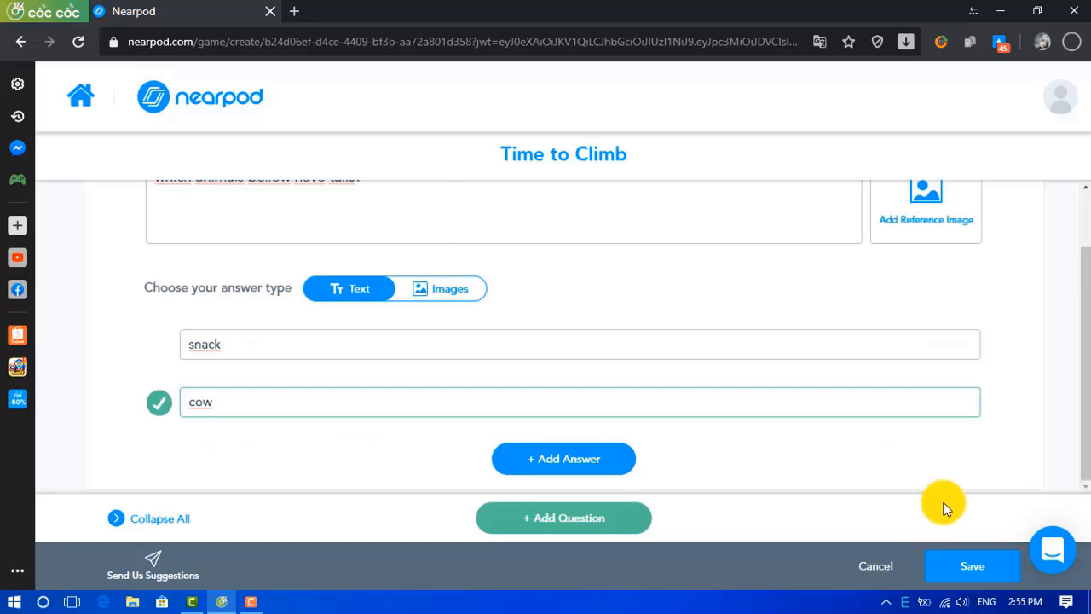
# Save the Time to Climb activity and reopen it from the lesson for editing.
pyautogui.click(953, 575)
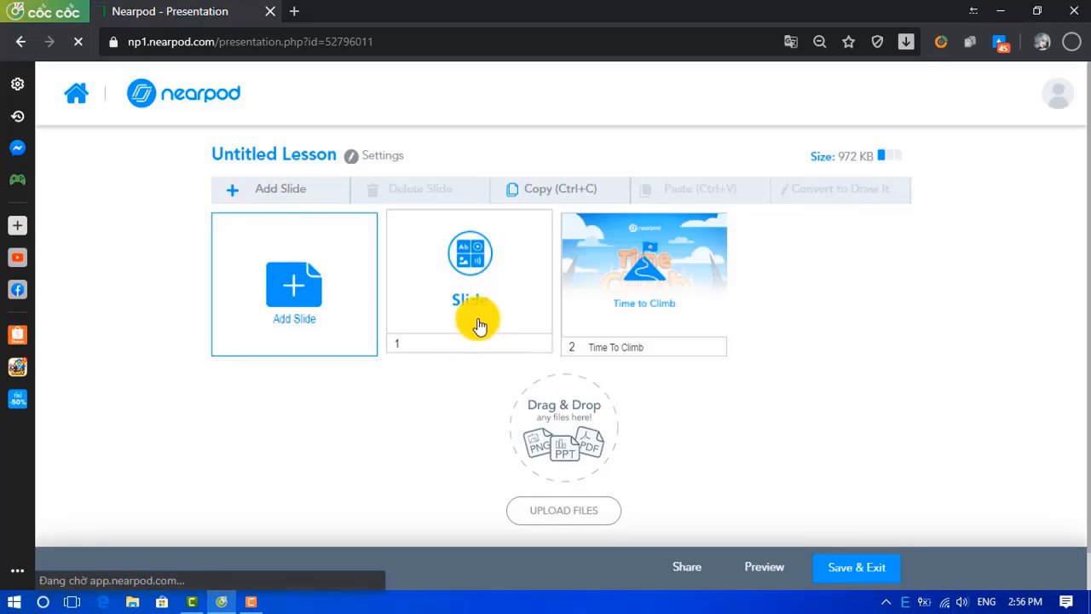
pyautogui.click(645, 289)
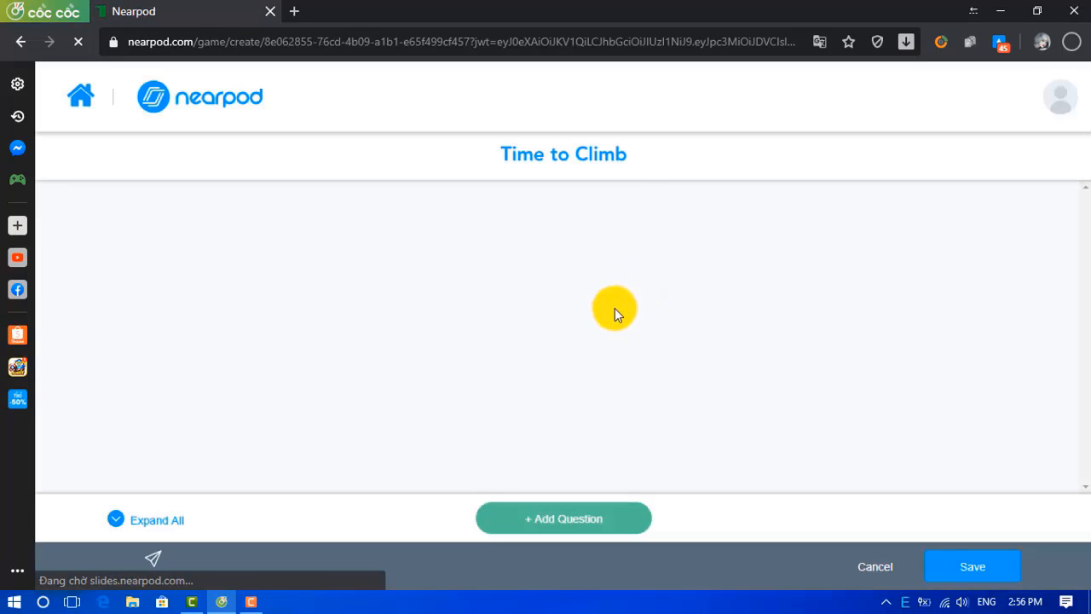
pyautogui.scroll(-1, 611, 358)
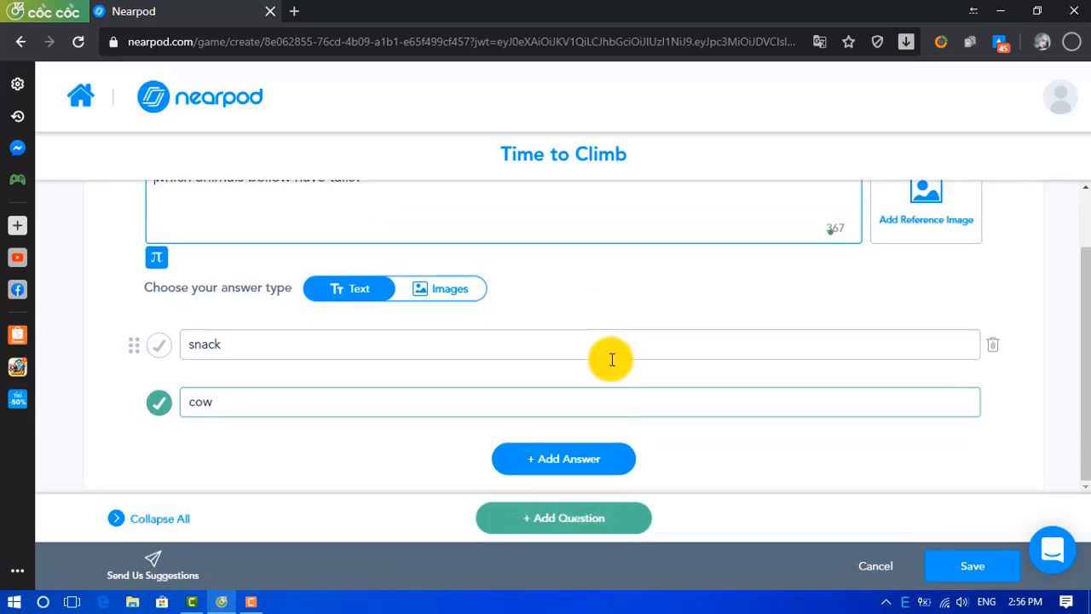
# Add two blank questions to the Time to Climb activity and try to save it.
pyautogui.click(526, 519)
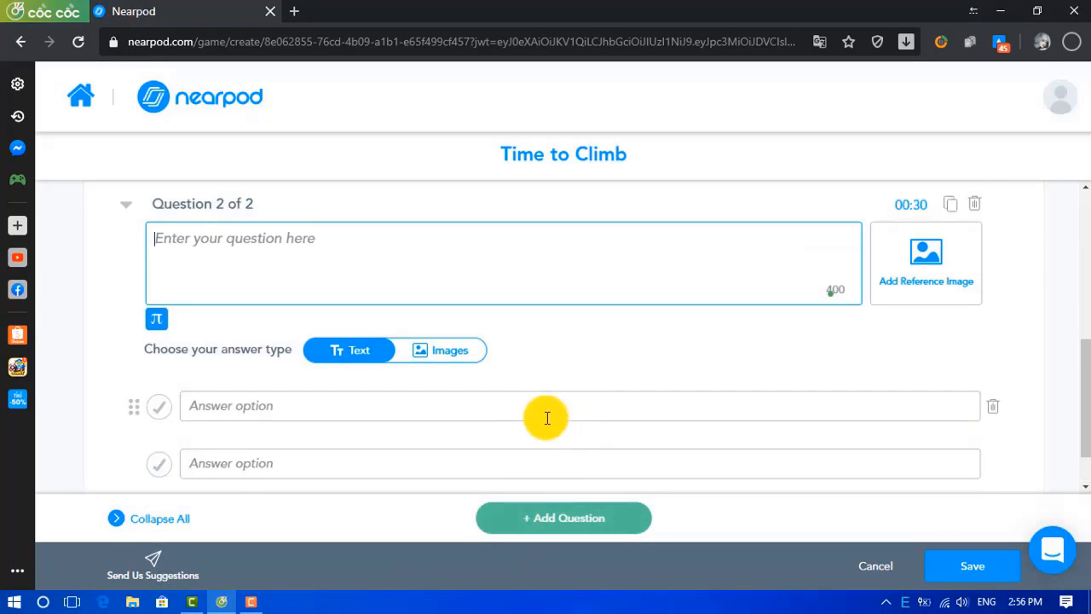
pyautogui.scroll(-1, 372, 426)
pyautogui.click(531, 536)
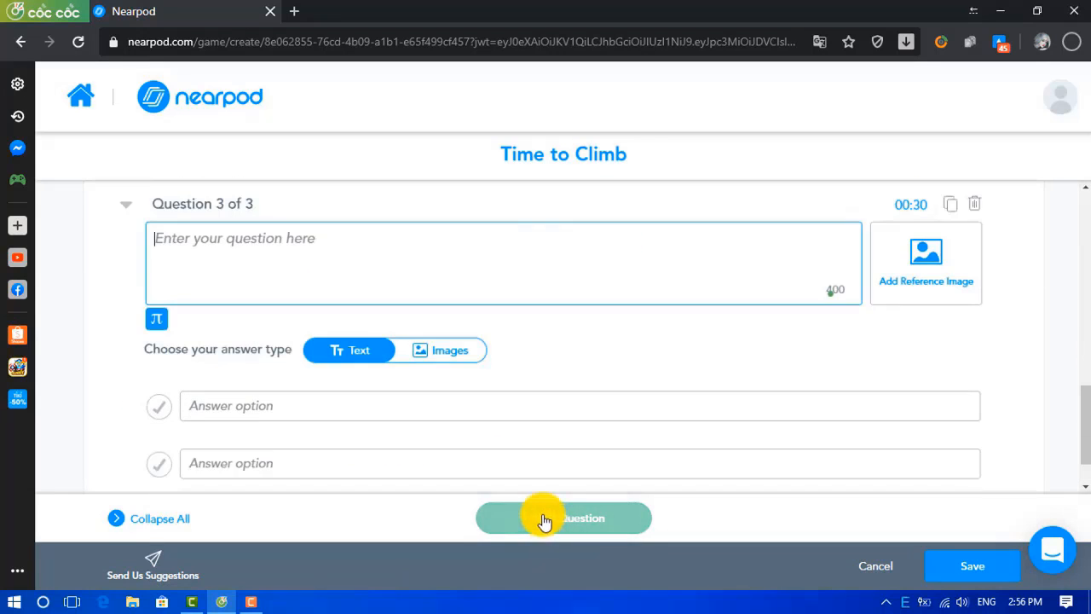
pyautogui.scroll(2, 496, 361)
pyautogui.scroll(-3, 620, 399)
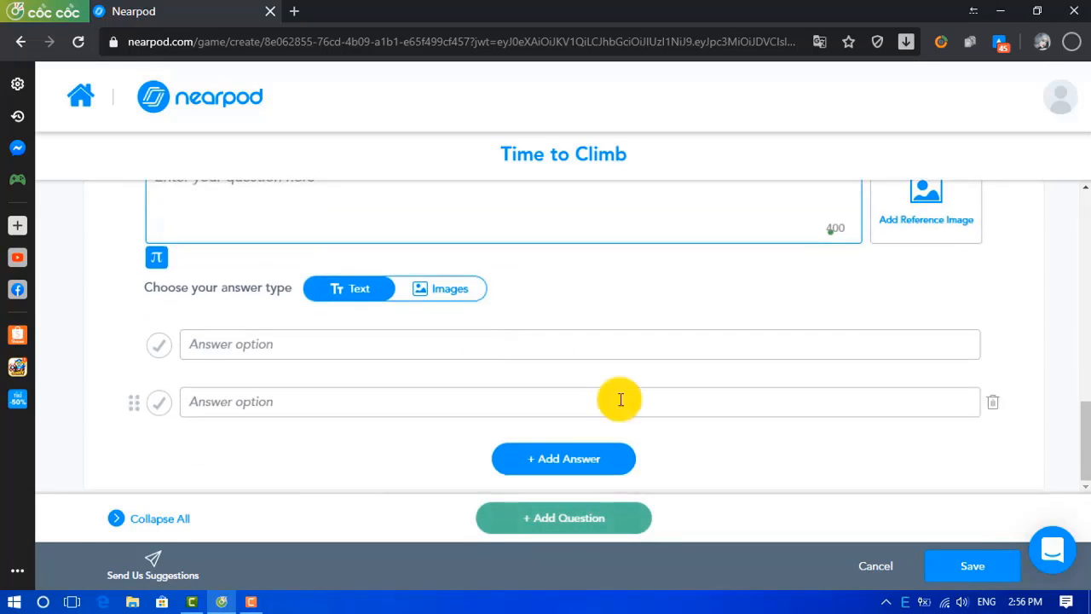
pyautogui.click(972, 565)
# Enter "2+3=?" as the text of question 2.
pyautogui.scroll(5, 512, 414)
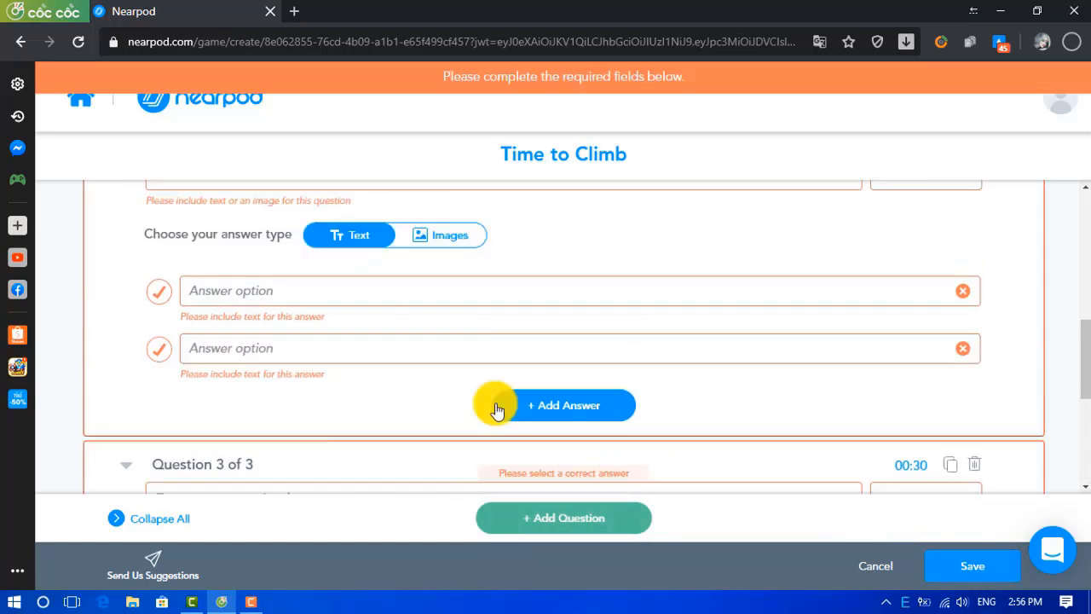
pyautogui.click(289, 368)
pyautogui.scroll(1, 285, 331)
pyautogui.click(271, 298)
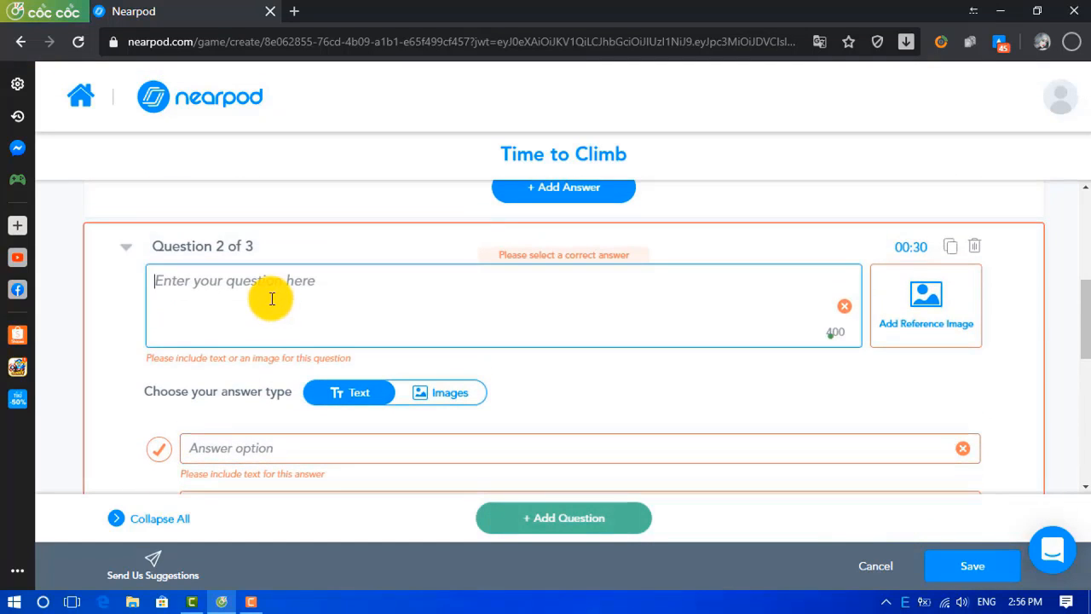
pyautogui.write('2')
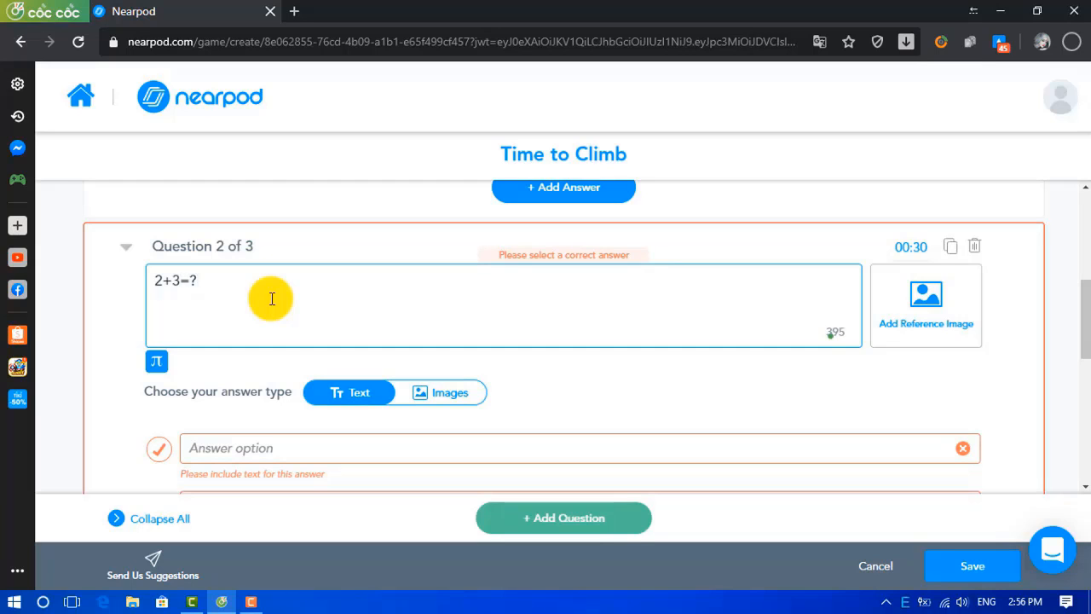
# Enter 5 and 2 as the answer options of question 2 and mark 5 as correct.
pyautogui.scroll(-3, 251, 358)
pyautogui.click(220, 290)
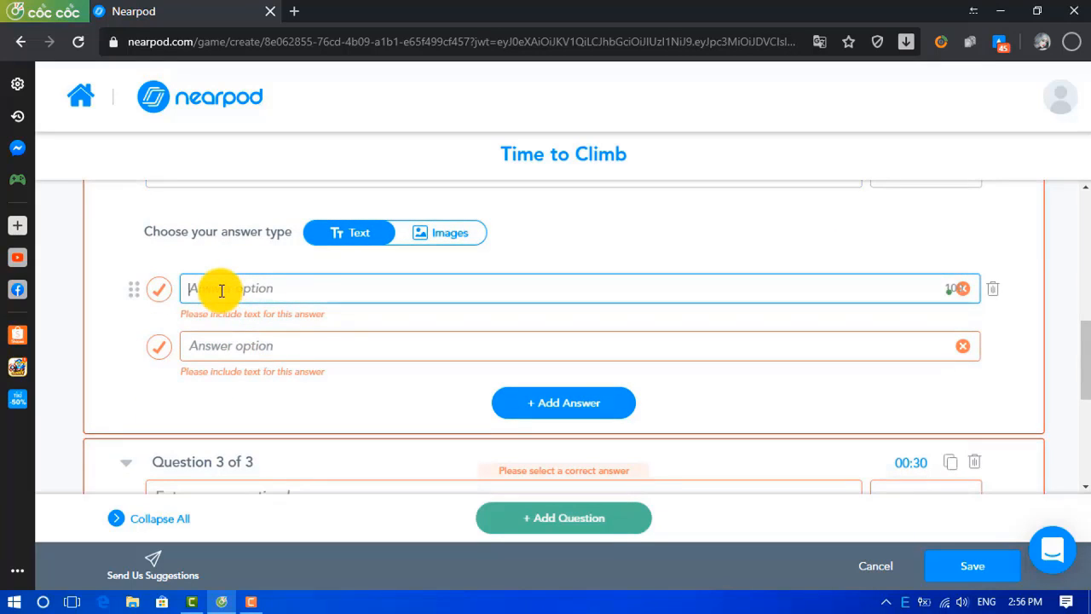
pyautogui.write('5')
pyautogui.click(214, 346)
pyautogui.write('2')
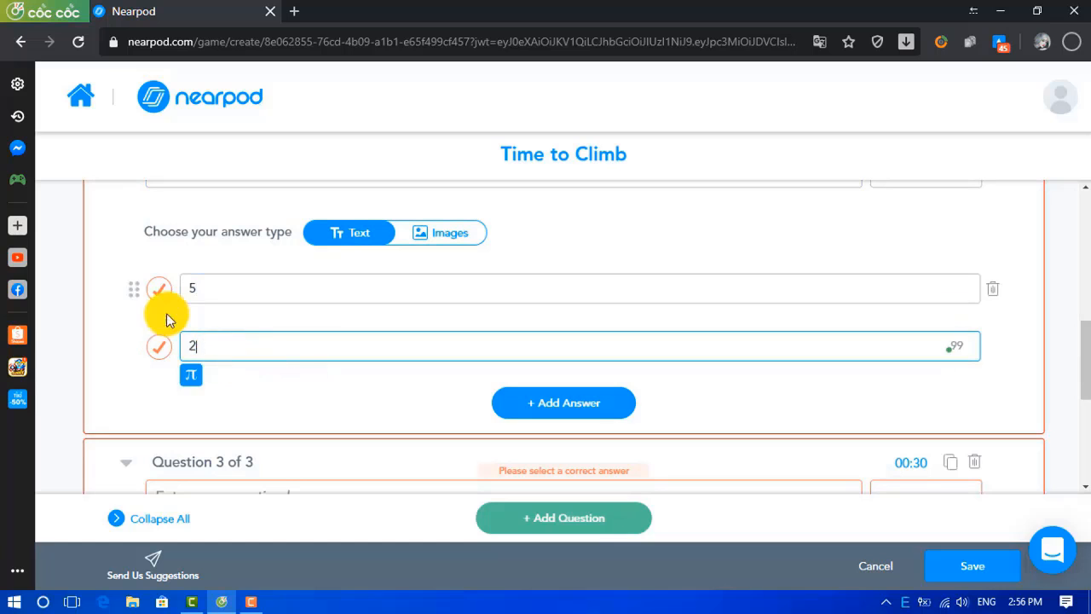
pyautogui.click(158, 288)
# Delete the empty question 3 from the Time to Climb activity.
pyautogui.scroll(-2, 263, 377)
pyautogui.scroll(-4, 899, 367)
pyautogui.scroll(3, 991, 411)
pyautogui.scroll(-3, 991, 411)
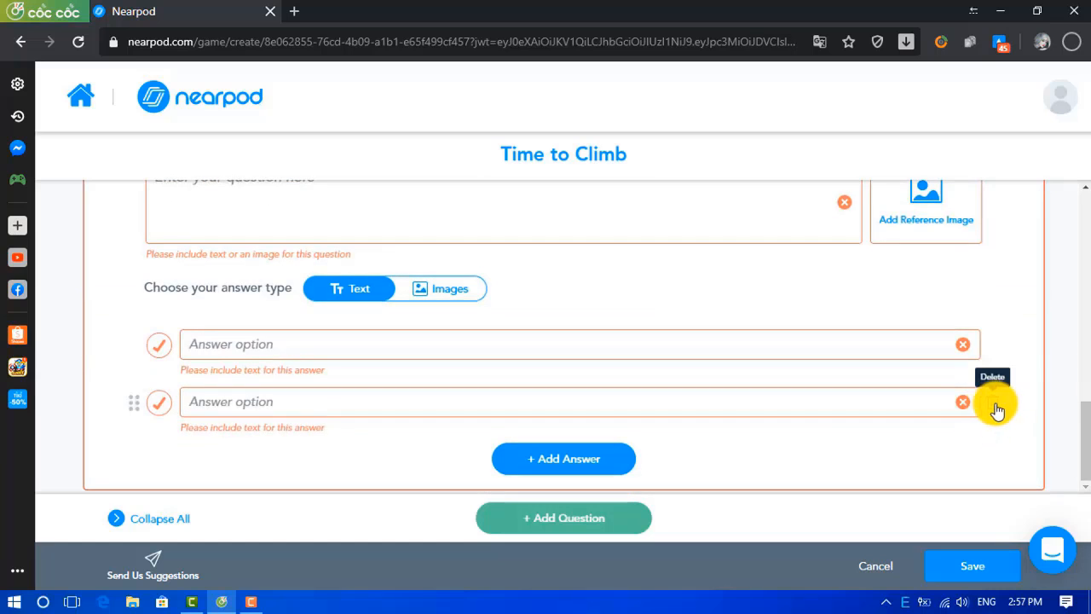
pyautogui.click(998, 402)
pyautogui.scroll(2, 993, 399)
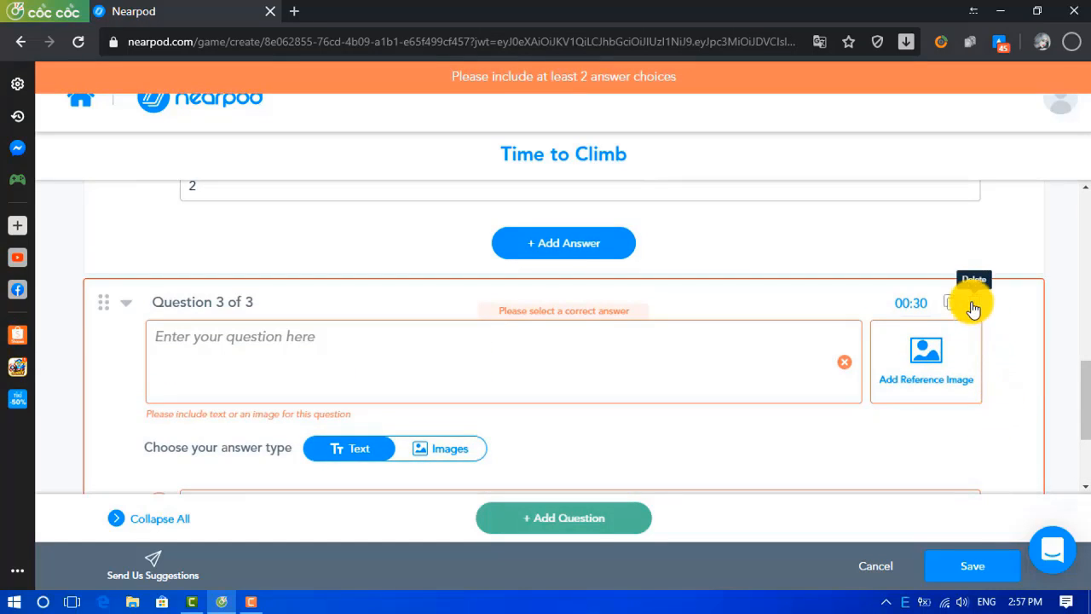
pyautogui.click(973, 307)
pyautogui.click(621, 348)
# Review the two remaining questions and save the Time to Climb activity, returning to the lesson.
pyautogui.scroll(2, 738, 436)
pyautogui.scroll(-2, 554, 506)
pyautogui.scroll(5, 548, 334)
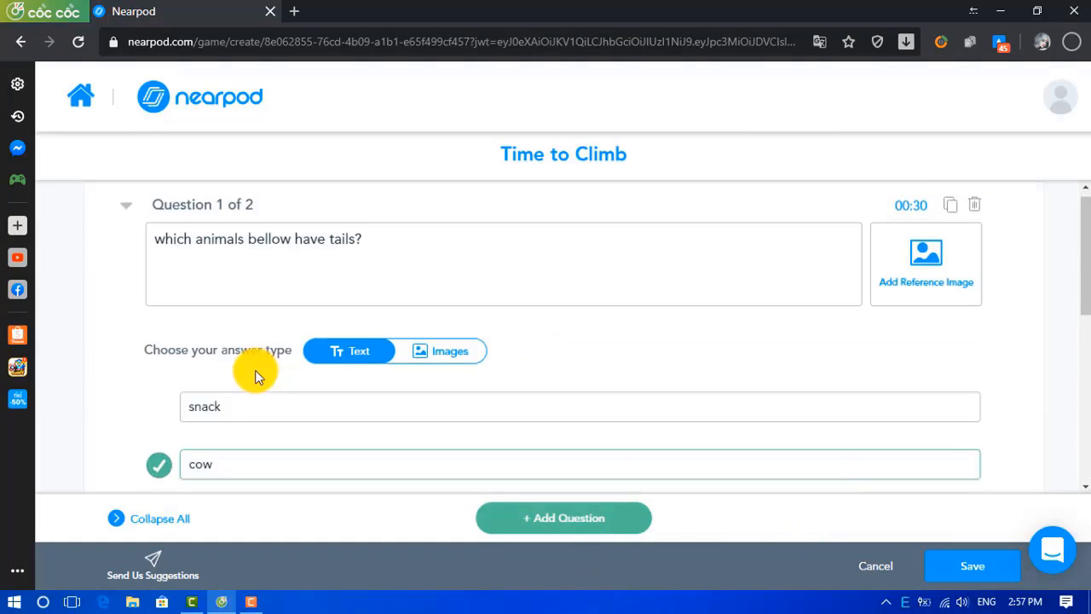
pyautogui.scroll(-5, 259, 365)
pyautogui.click(979, 571)
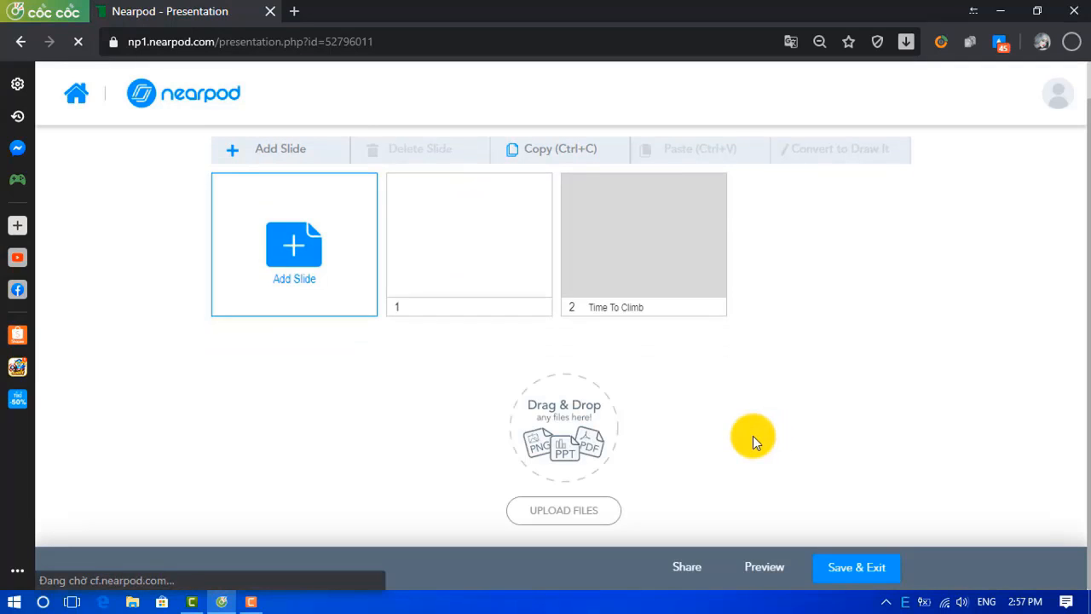
# Add an Open-Ended Question activity to the lesson and enter the sample question "kbecb ubc cnjd kjn u".
pyautogui.click(305, 277)
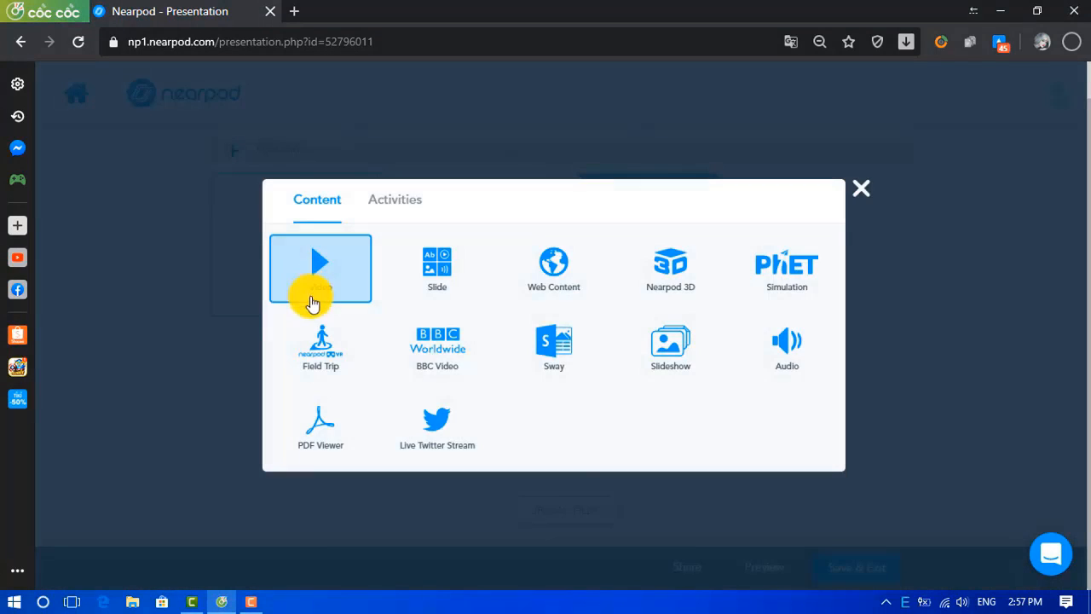
pyautogui.click(401, 213)
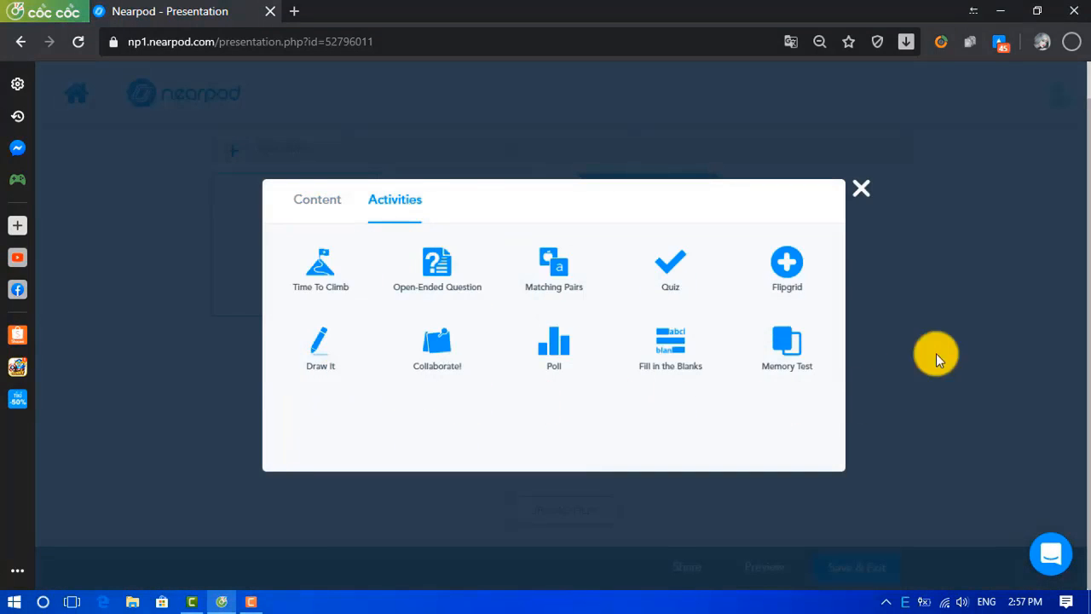
pyautogui.click(434, 277)
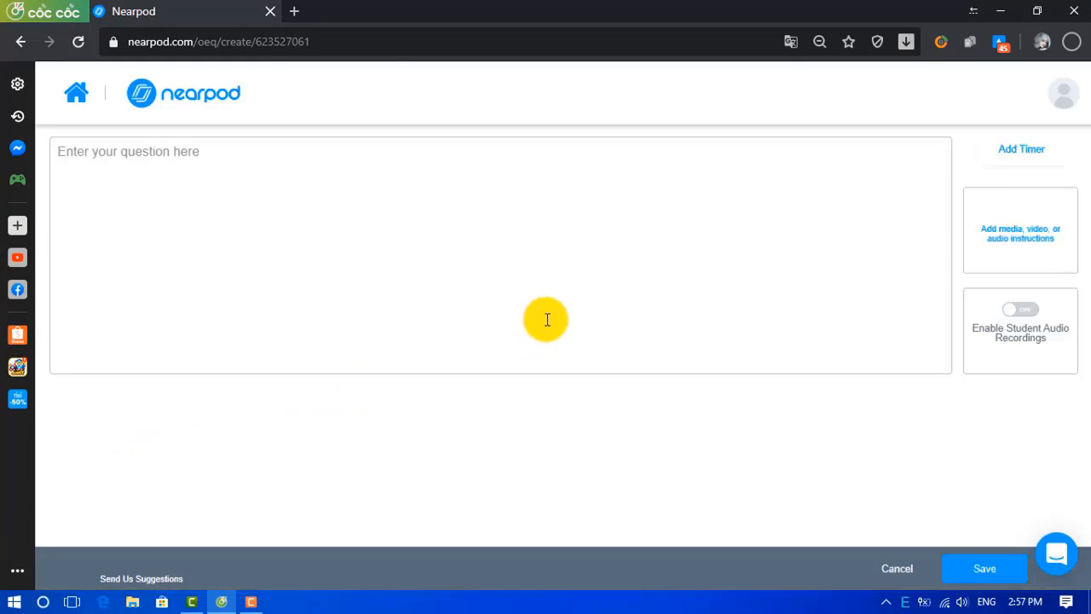
pyautogui.click(266, 173)
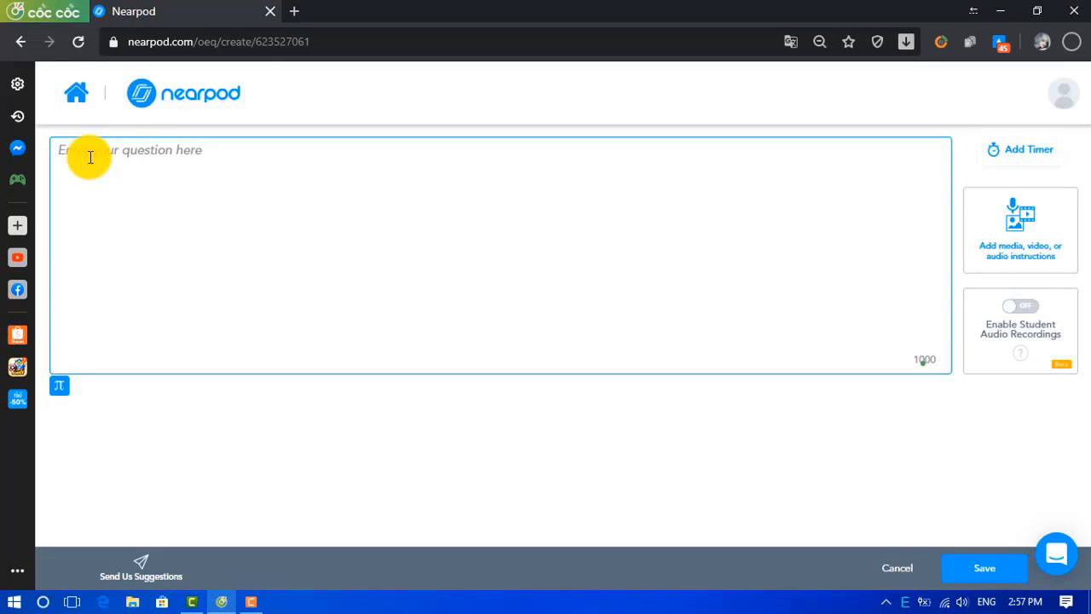
pyautogui.write('kbecb ubc cnjd kjn u')
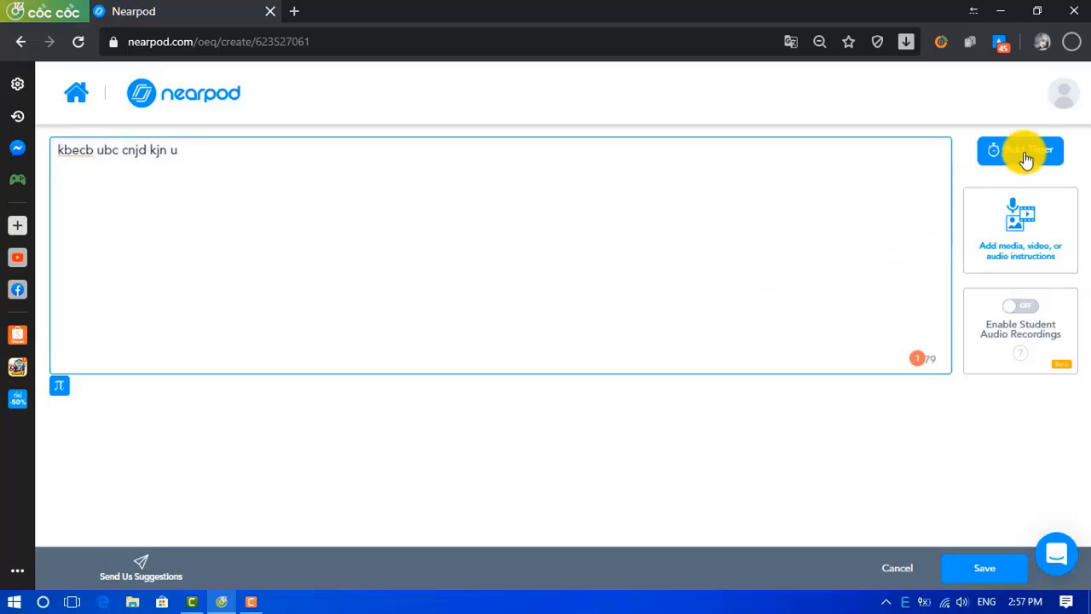
# Add a 10:00 activity timer to the Open-Ended Question and save the activity to the lesson.
pyautogui.click(1021, 153)
pyautogui.click(535, 333)
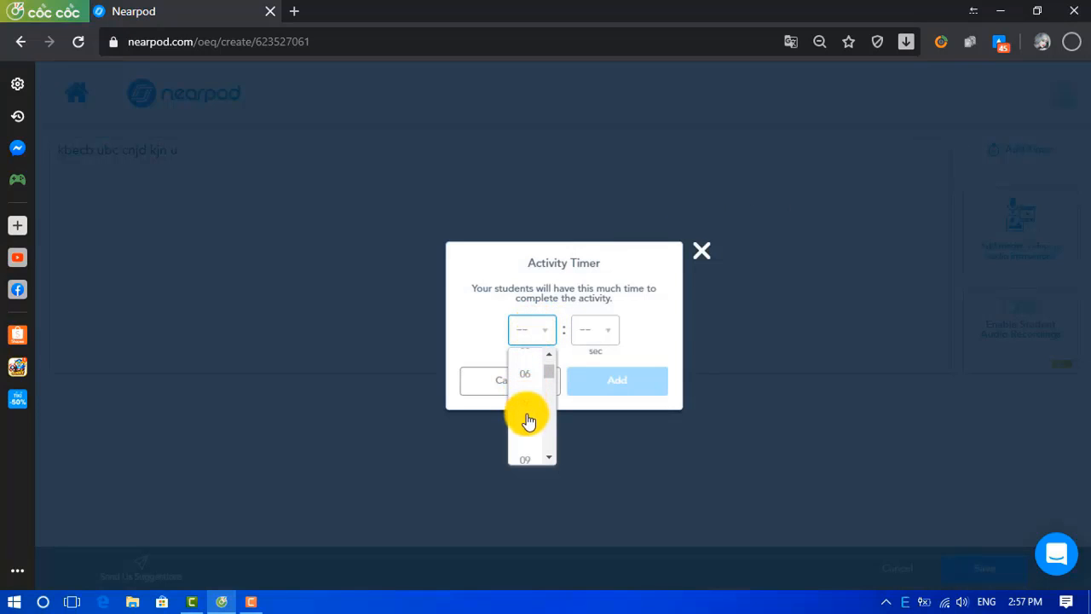
pyautogui.scroll(-3, 528, 415)
pyautogui.click(529, 409)
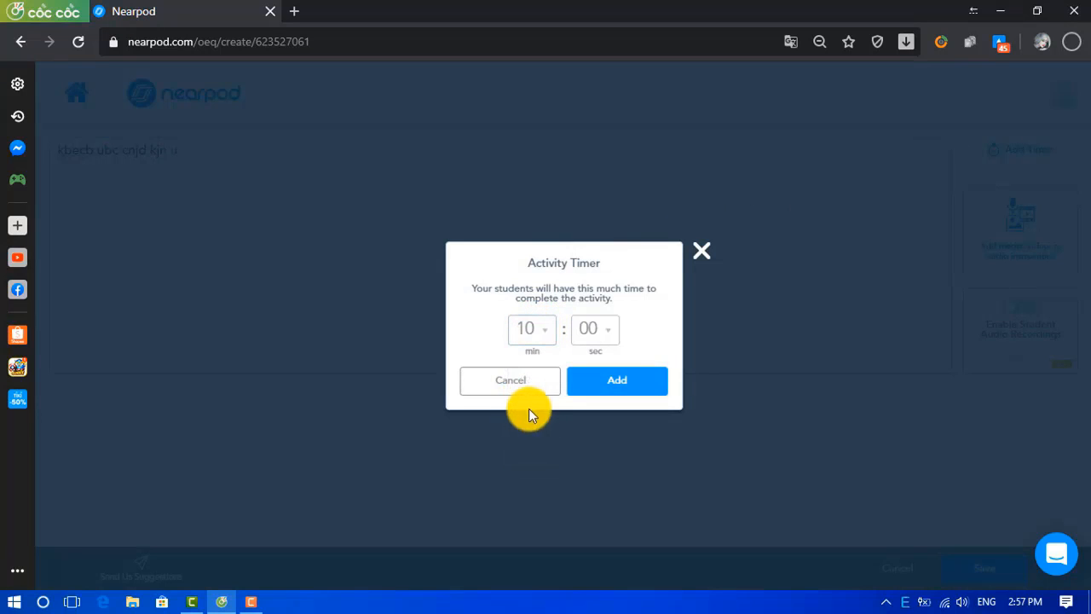
pyautogui.click(640, 394)
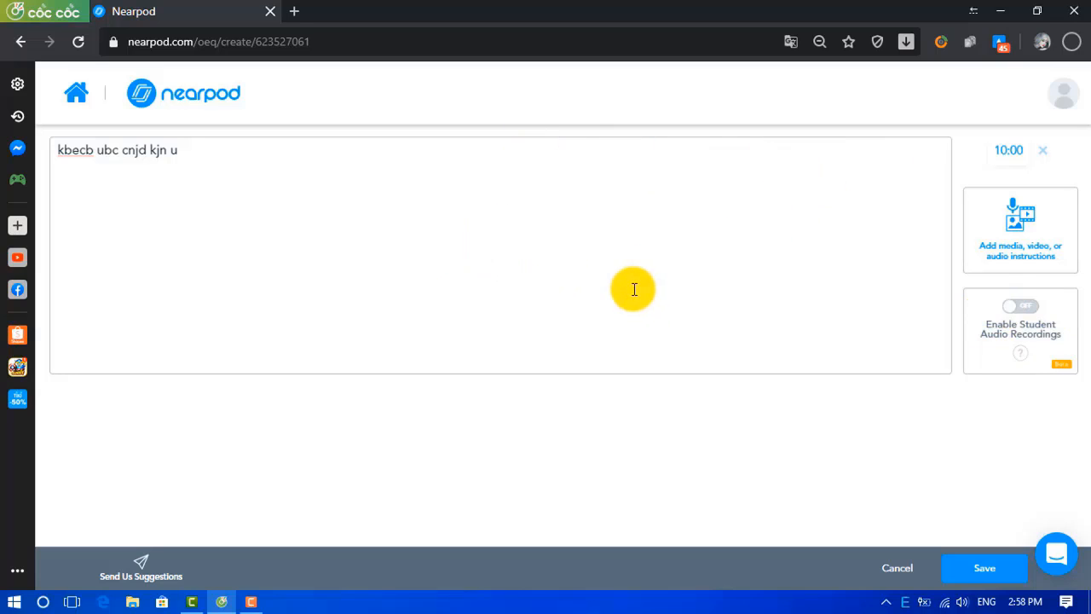
pyautogui.click(972, 574)
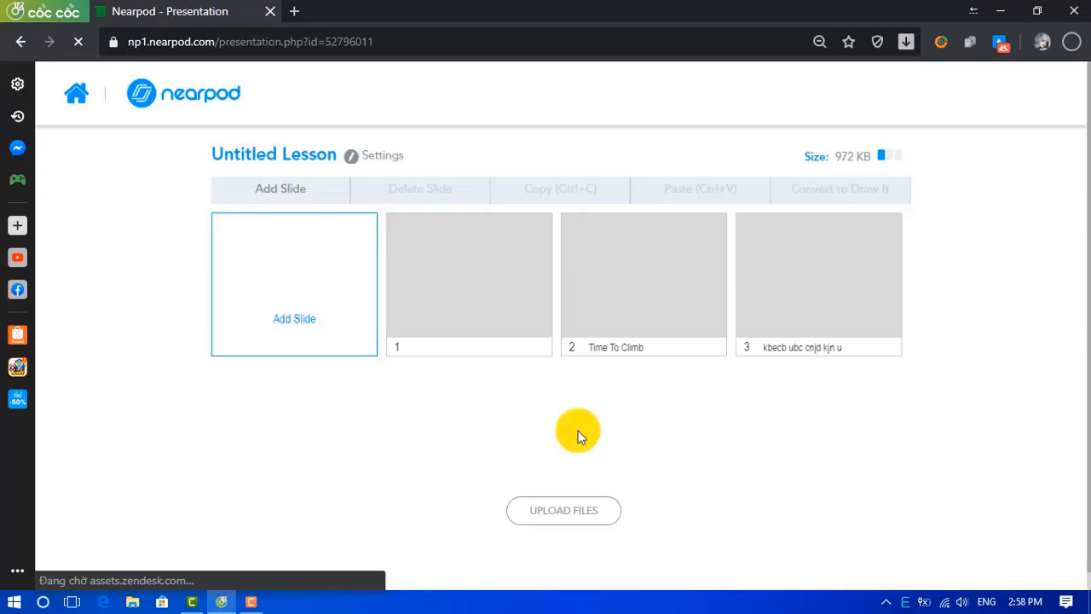
# Add a Matching Pairs activity to the lesson.
pyautogui.click(296, 332)
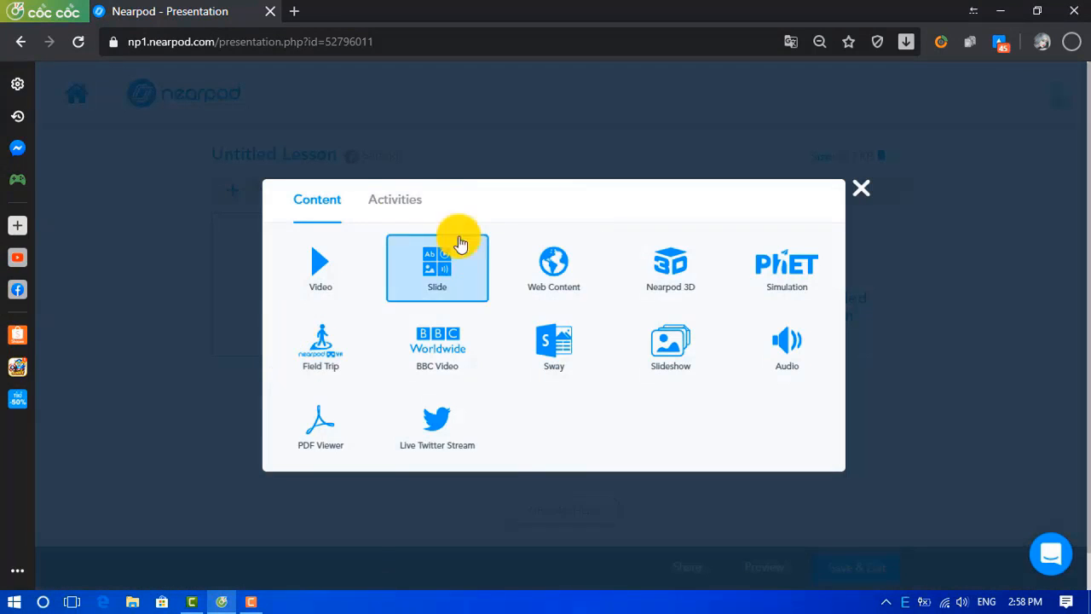
pyautogui.click(397, 197)
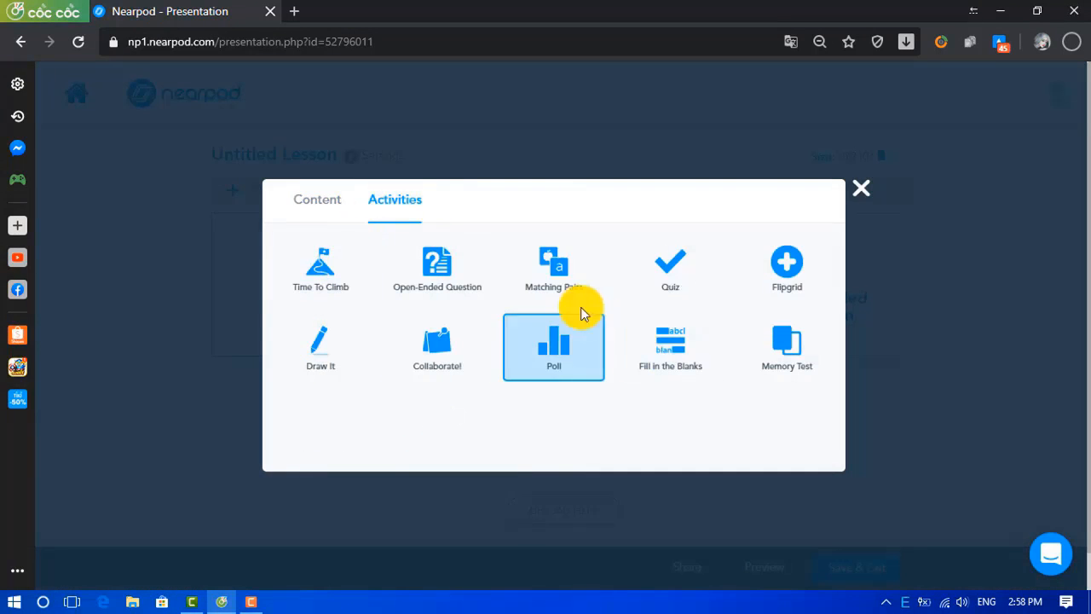
pyautogui.click(555, 285)
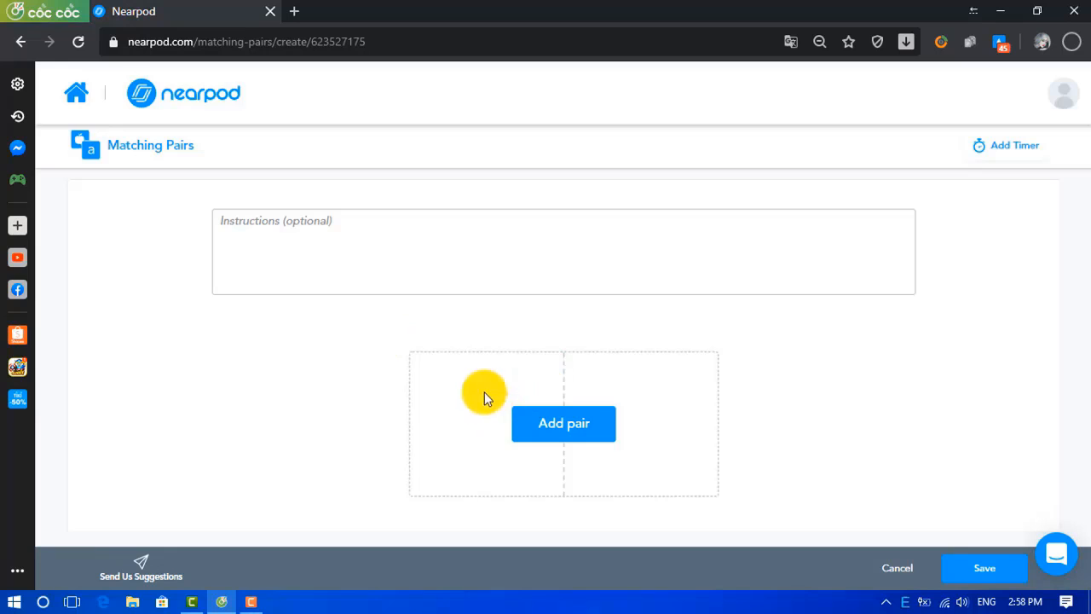
# Create pair 1 with the text "cow" and the first picture from an image search for "cow".
pyautogui.click(547, 428)
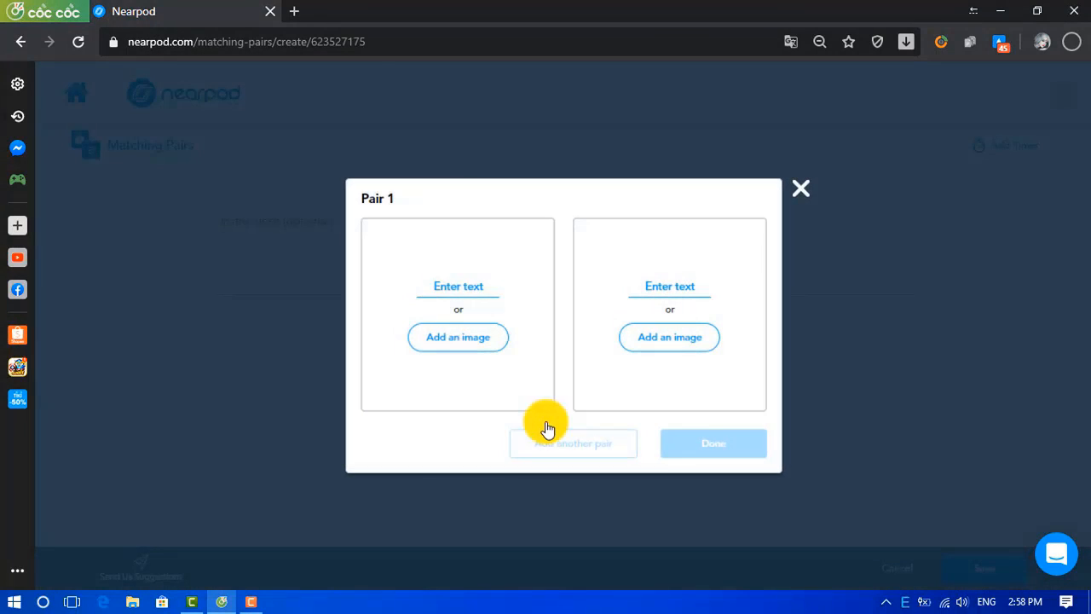
pyautogui.click(453, 292)
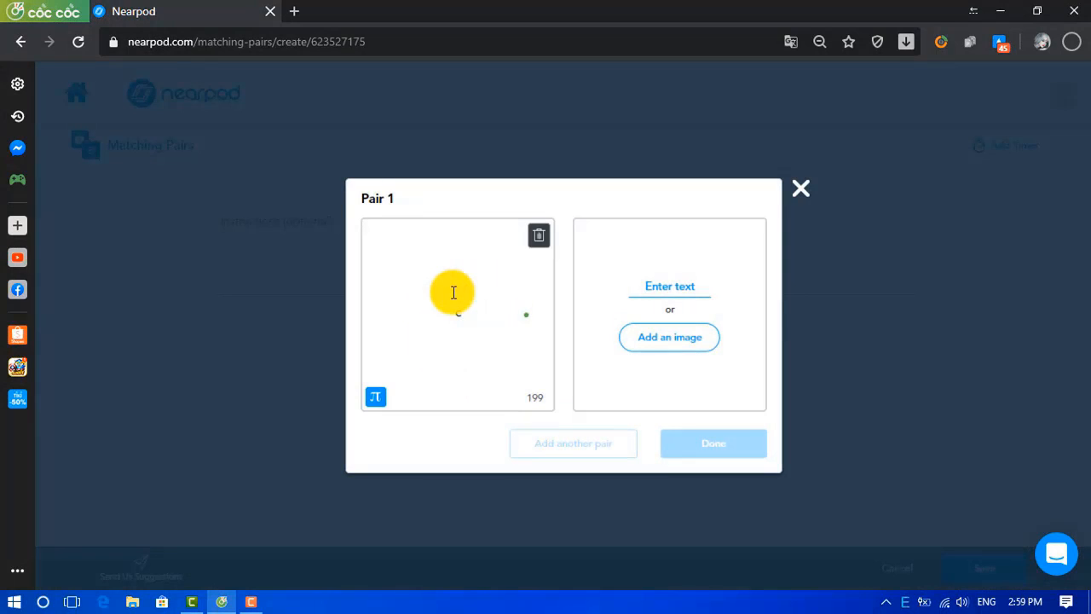
pyautogui.click(663, 344)
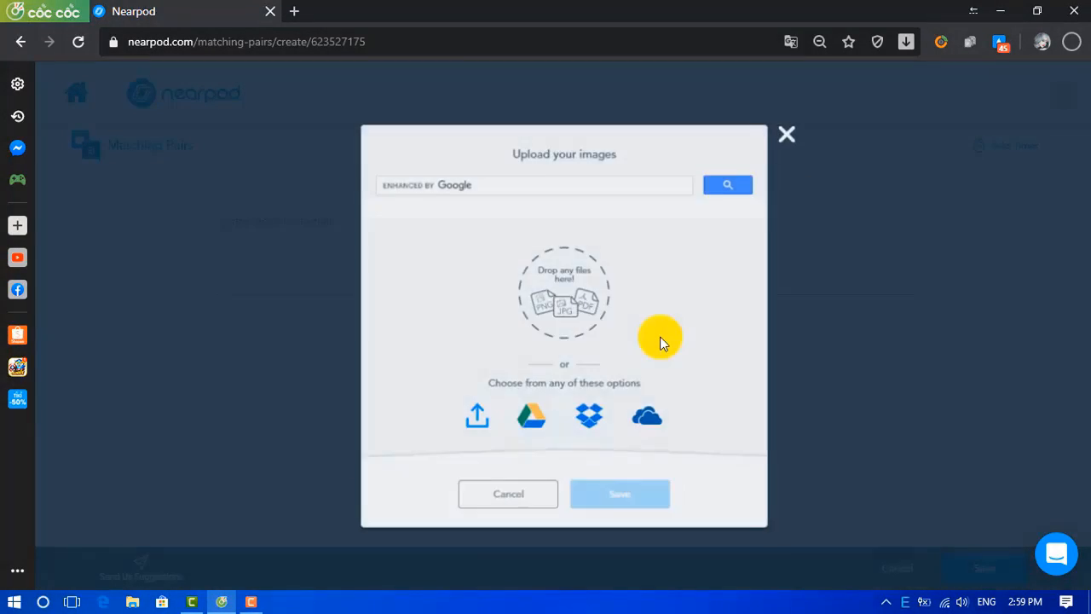
pyautogui.click(494, 184)
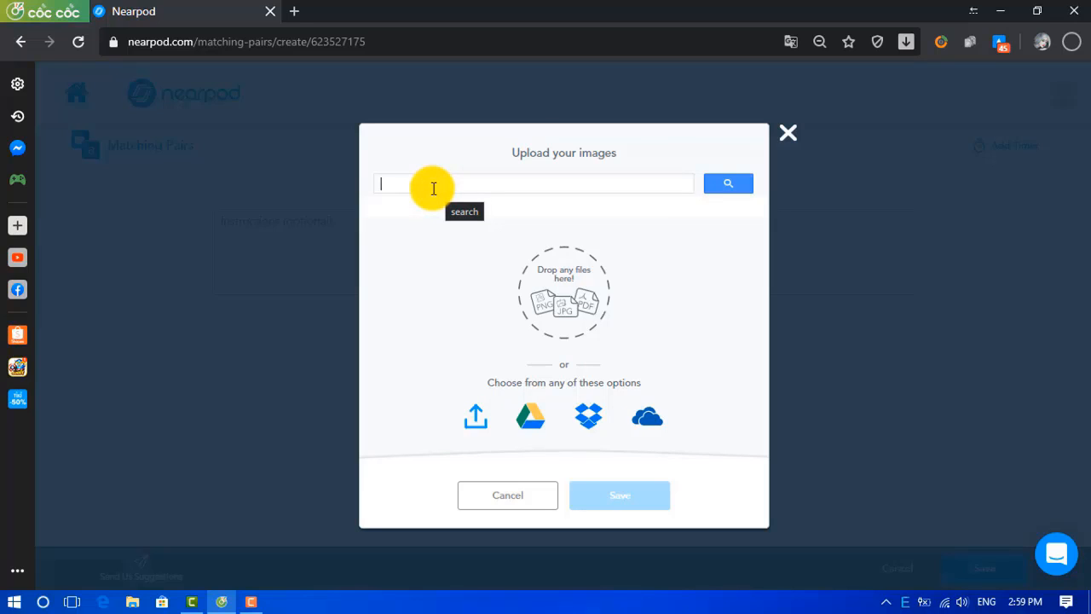
pyautogui.write('cow')
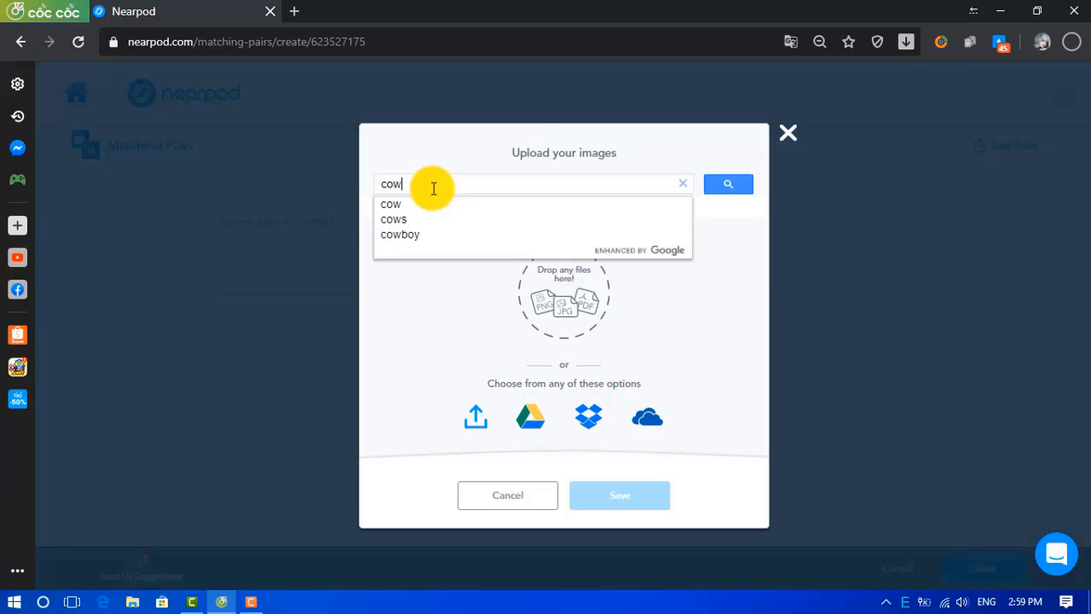
pyautogui.press('Return')
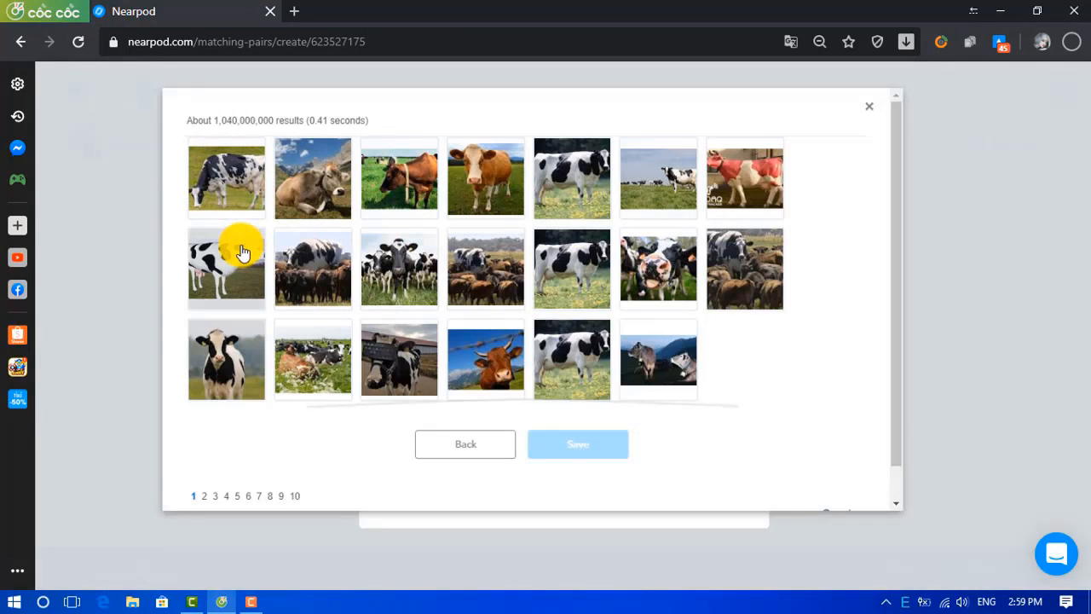
pyautogui.click(225, 196)
pyautogui.click(578, 447)
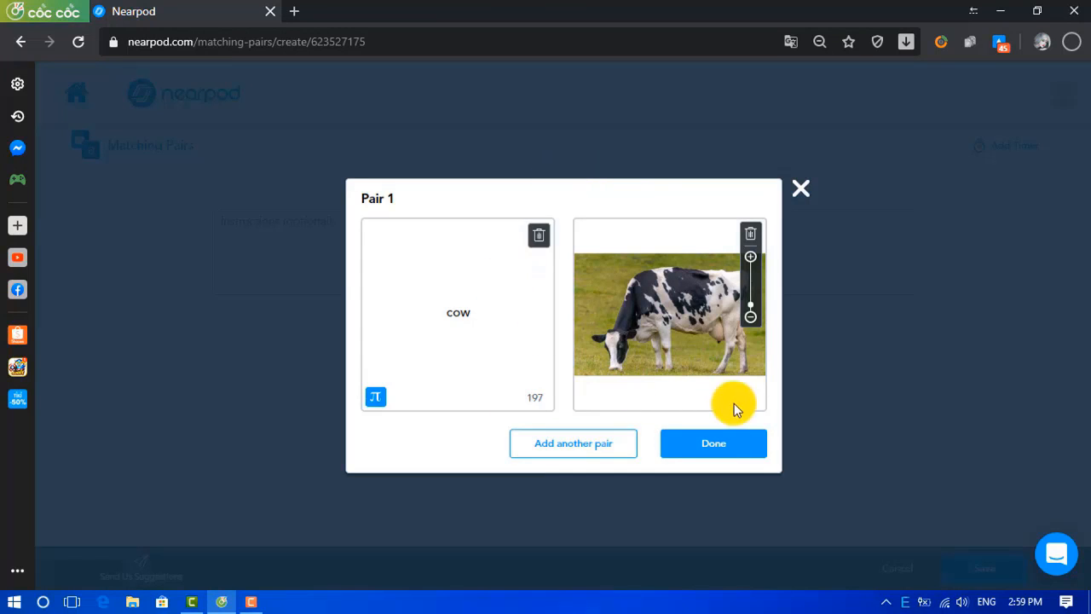
pyautogui.click(706, 453)
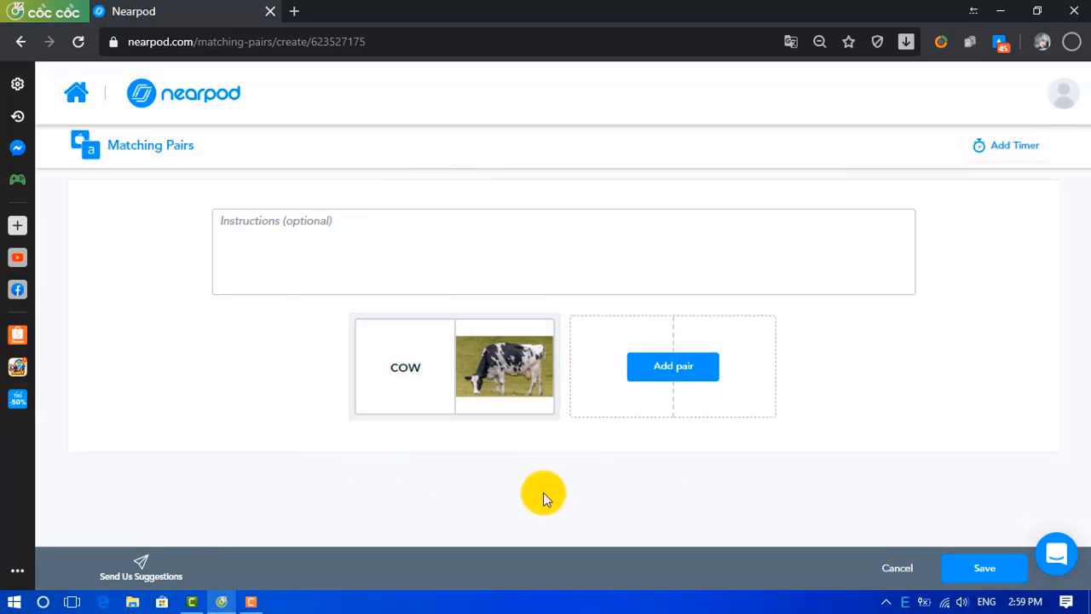
# Create pair 2 with the text "bird" and the first picture from an image search for "bird".
pyautogui.click(662, 370)
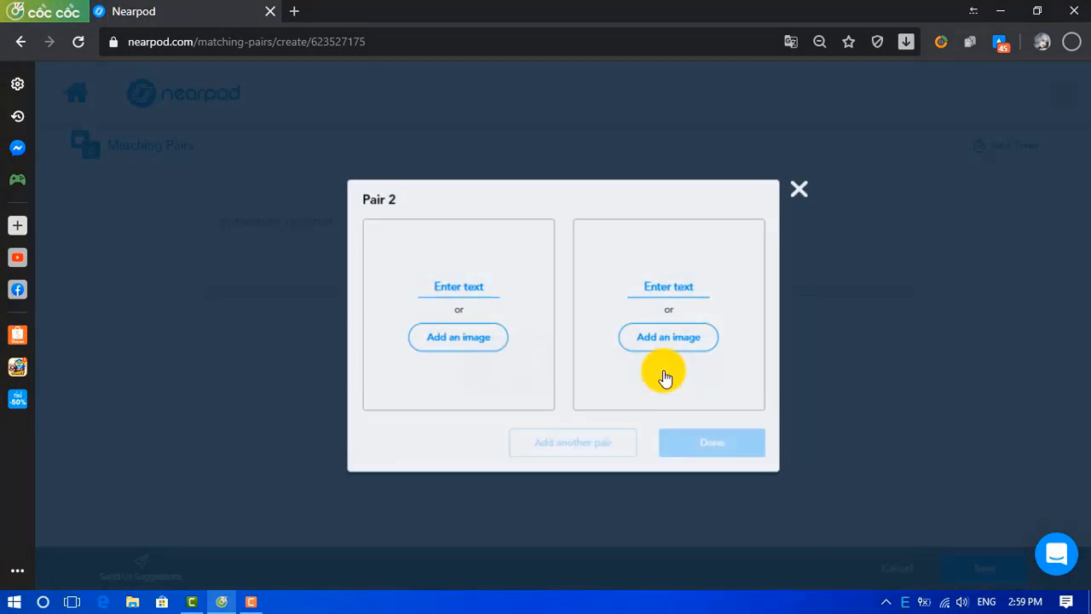
pyautogui.click(460, 288)
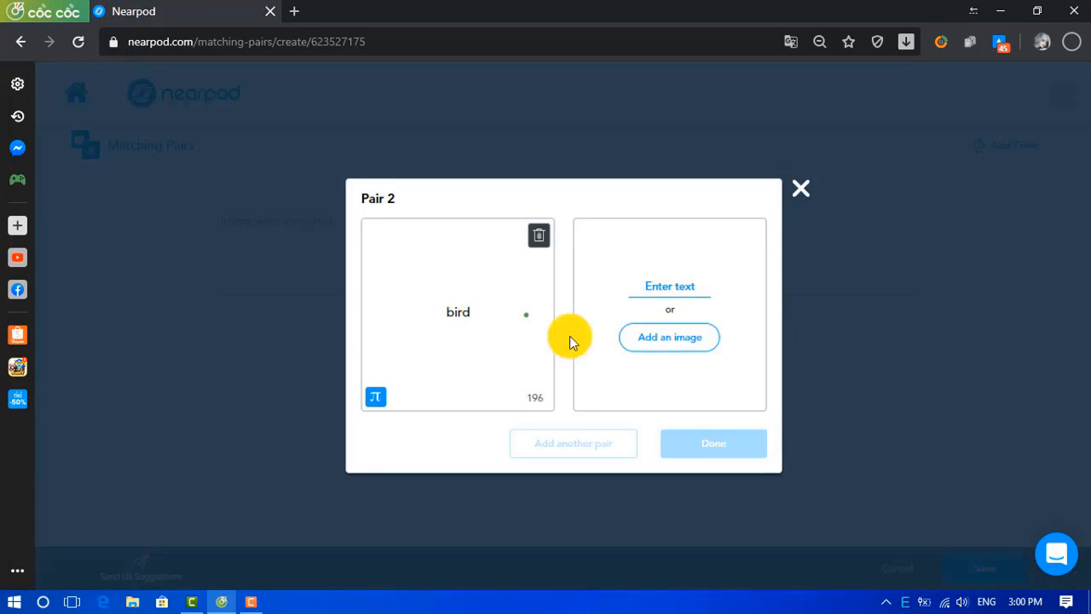
pyautogui.click(648, 337)
pyautogui.write('bird')
pyautogui.press('Return')
pyautogui.click(235, 198)
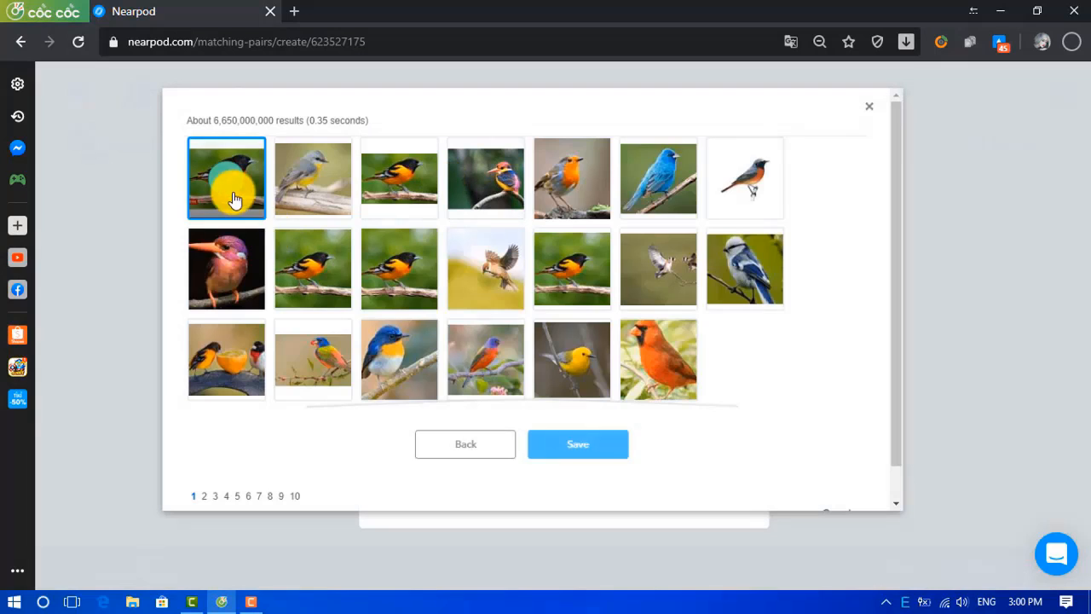
pyautogui.click(586, 448)
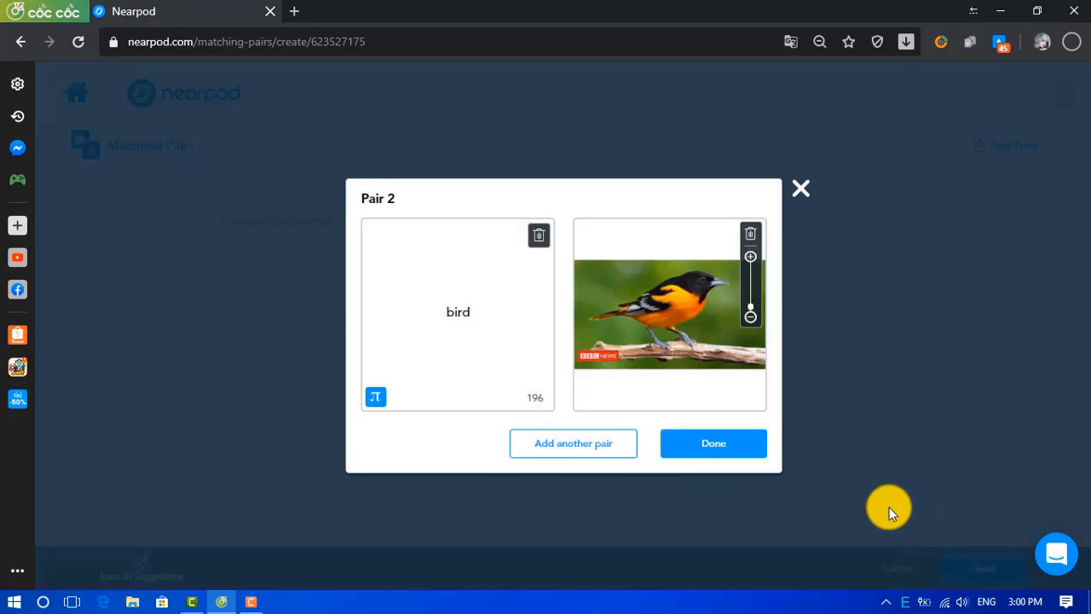
pyautogui.click(723, 455)
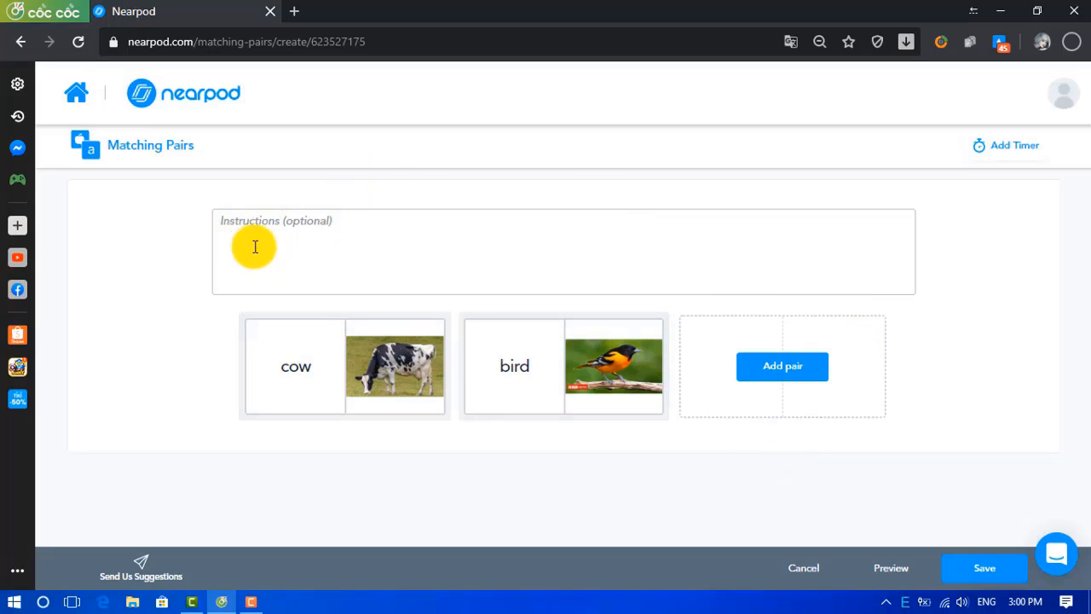
# Enter the instructions "find the correct pair" and save the Matching Pairs activity to the lesson.
pyautogui.click(316, 227)
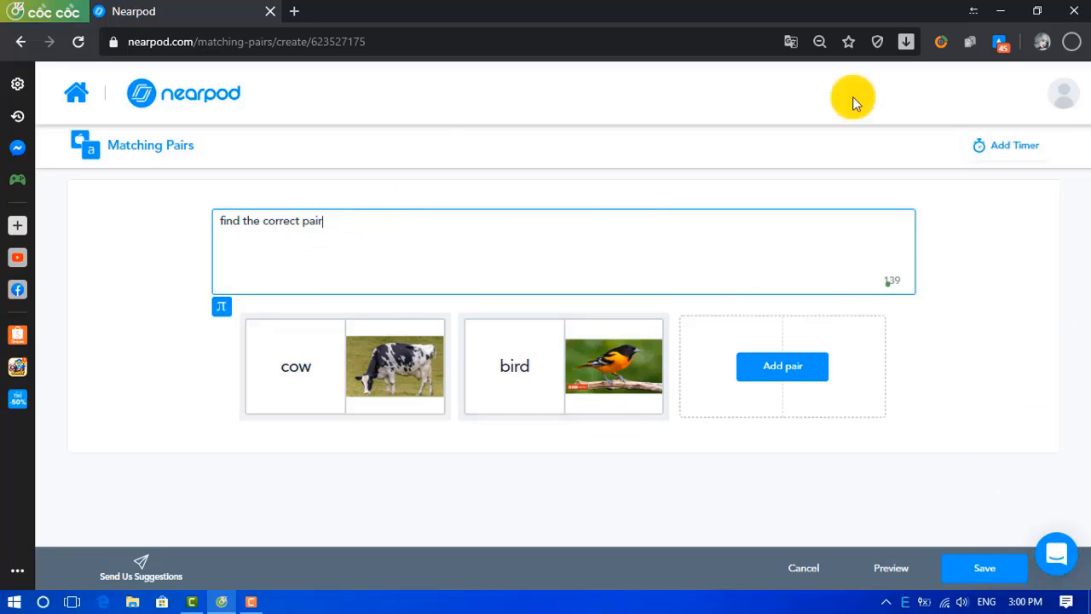
pyautogui.click(971, 569)
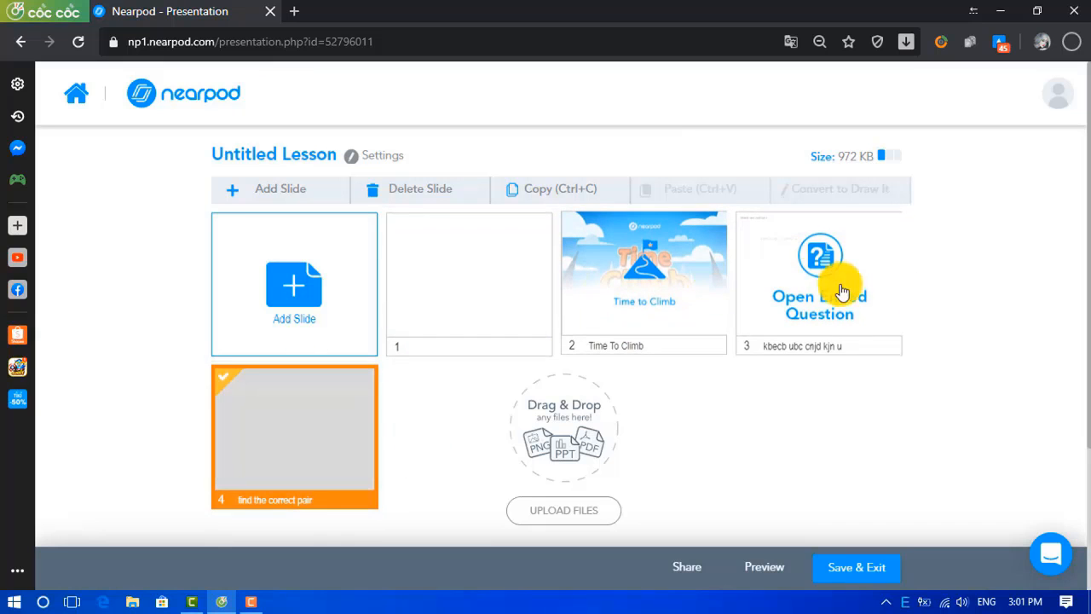
# Add a Draw It activity to the lesson with the instructions "draw a picture about your house.".
pyautogui.click(292, 313)
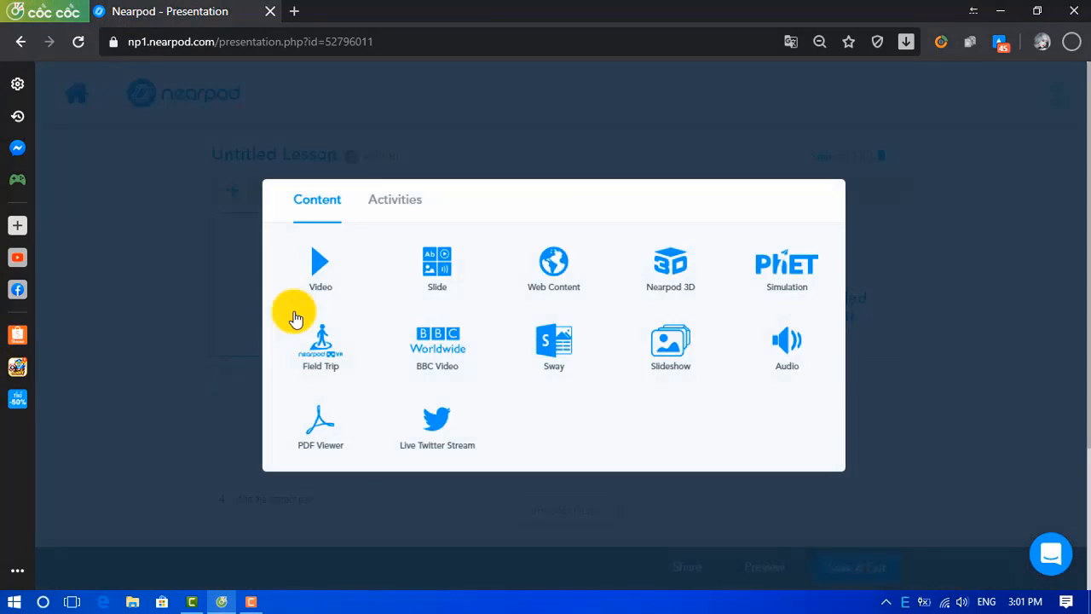
pyautogui.click(378, 207)
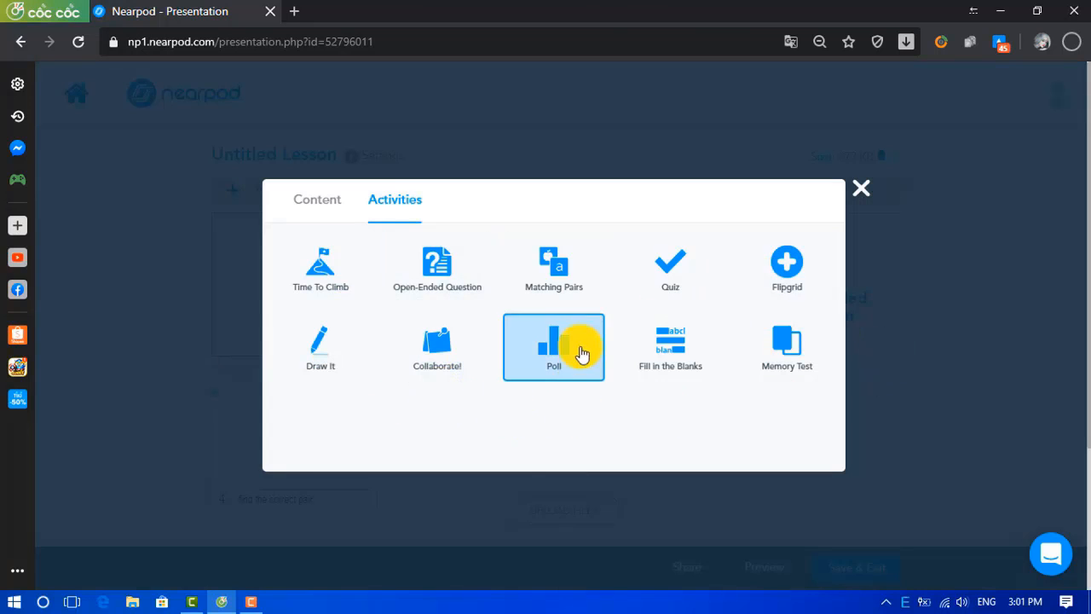
pyautogui.click(327, 363)
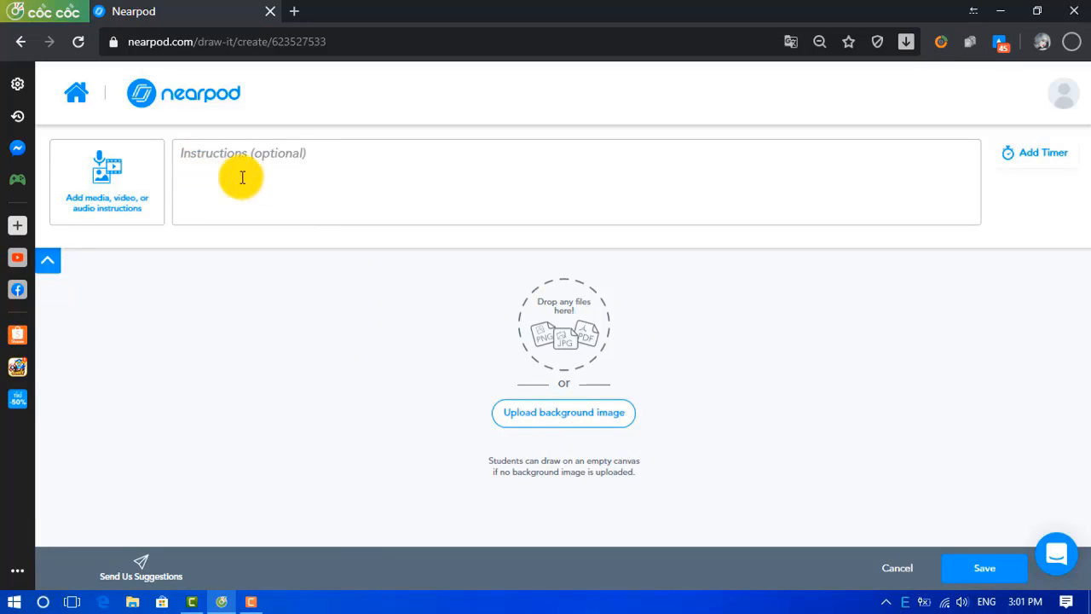
pyautogui.click(317, 174)
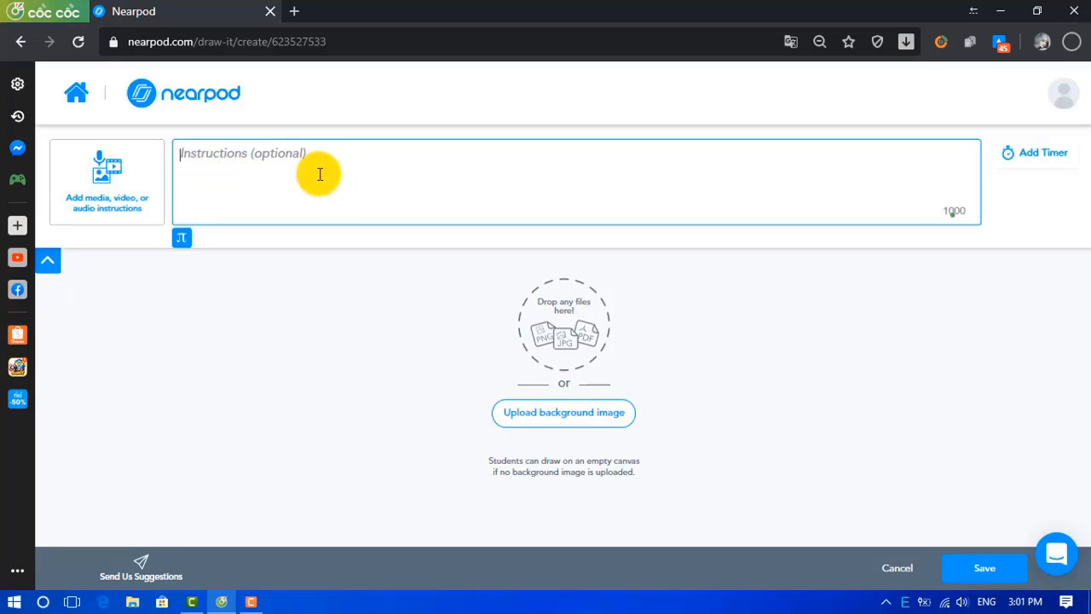
pyautogui.write('draw a picture about your house.')
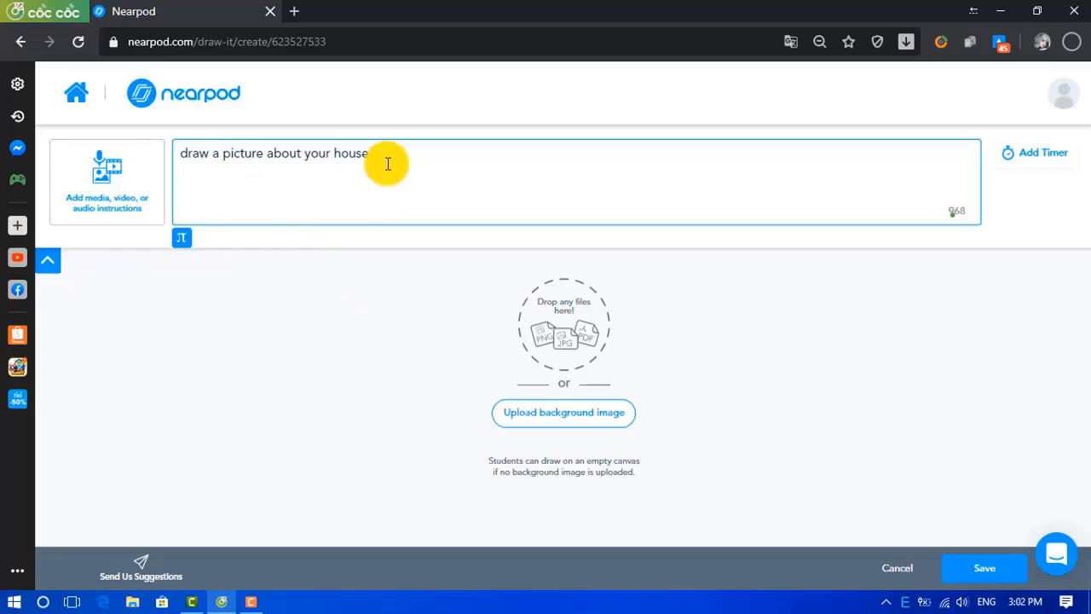
# Add a 10:00 activity timer to the Draw It activity.
pyautogui.click(1025, 163)
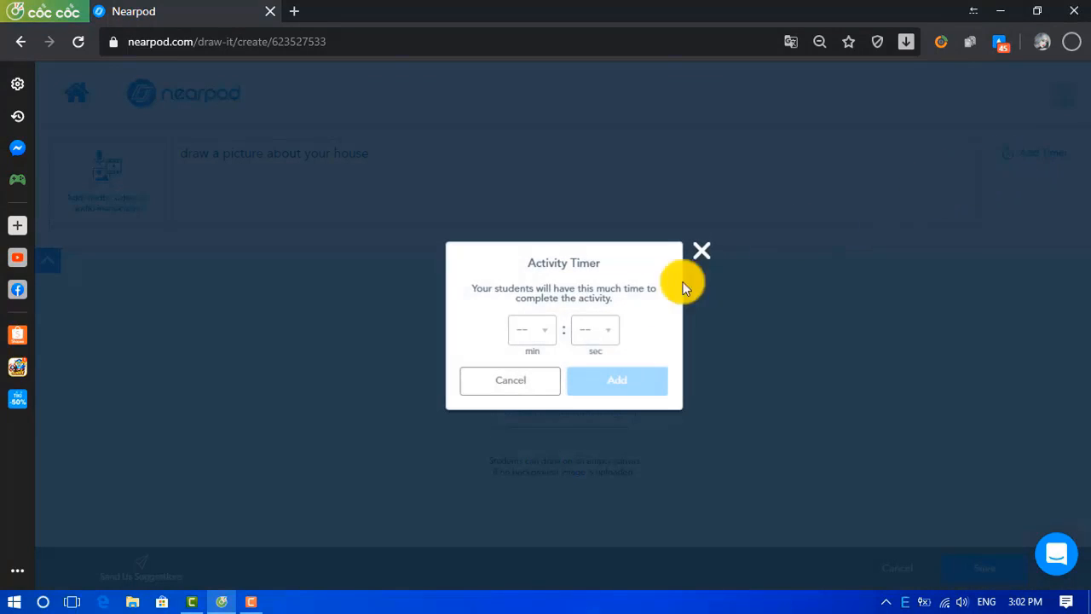
pyautogui.click(549, 330)
pyautogui.scroll(-3, 532, 379)
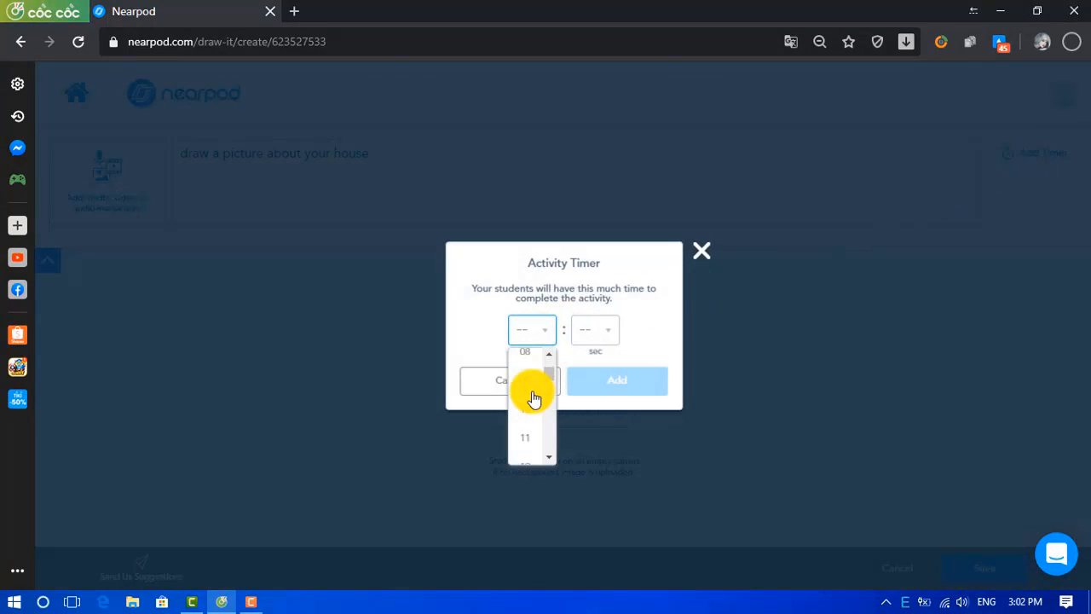
pyautogui.click(530, 410)
pyautogui.click(604, 383)
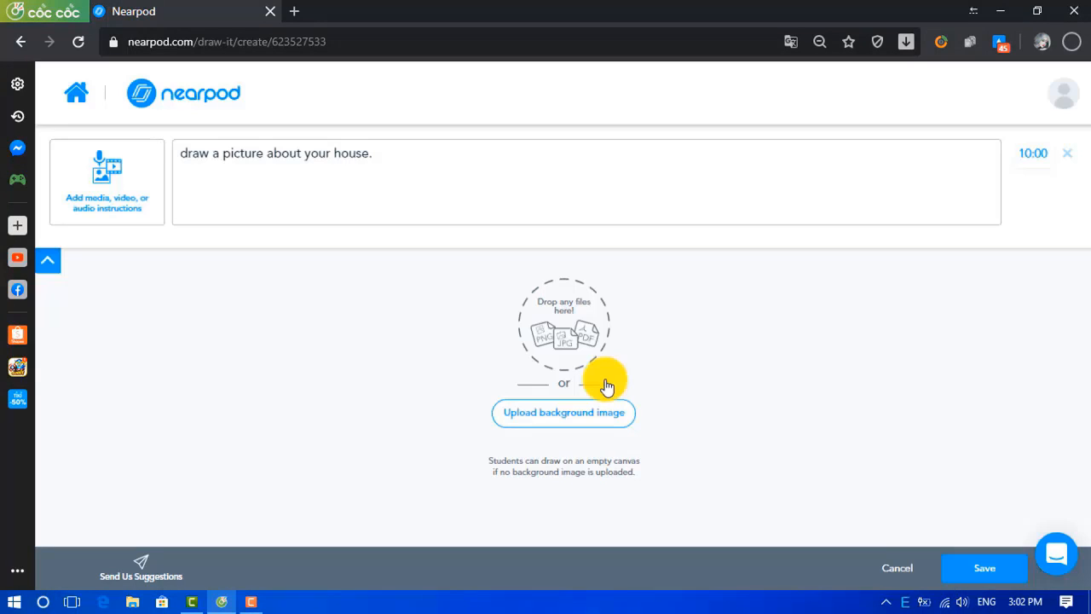
# View the background image upload options without choosing an image, and save the Draw It activity to the lesson.
pyautogui.click(520, 412)
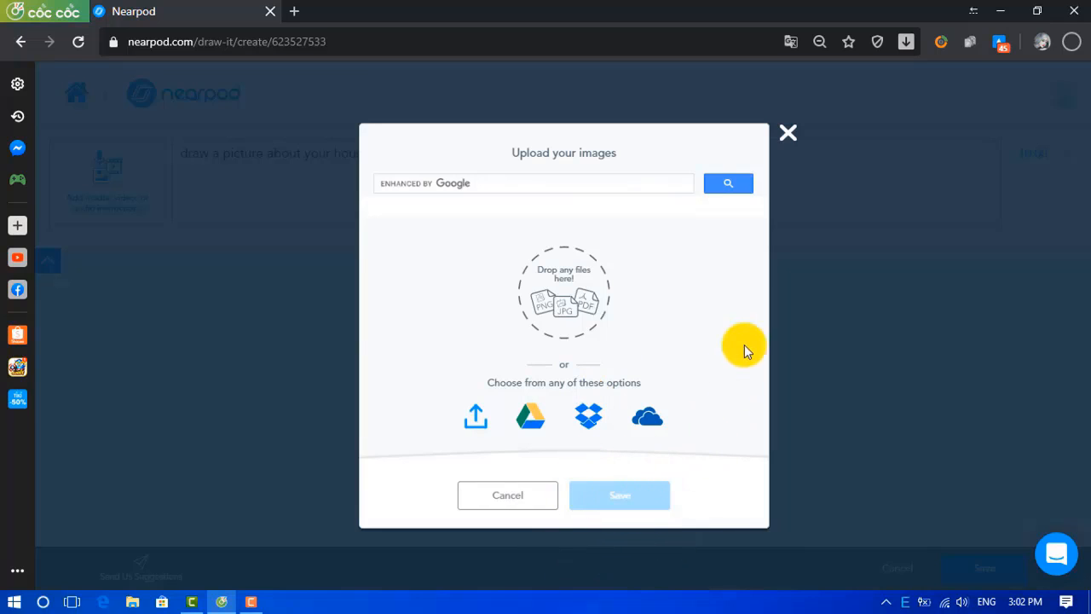
pyautogui.click(790, 138)
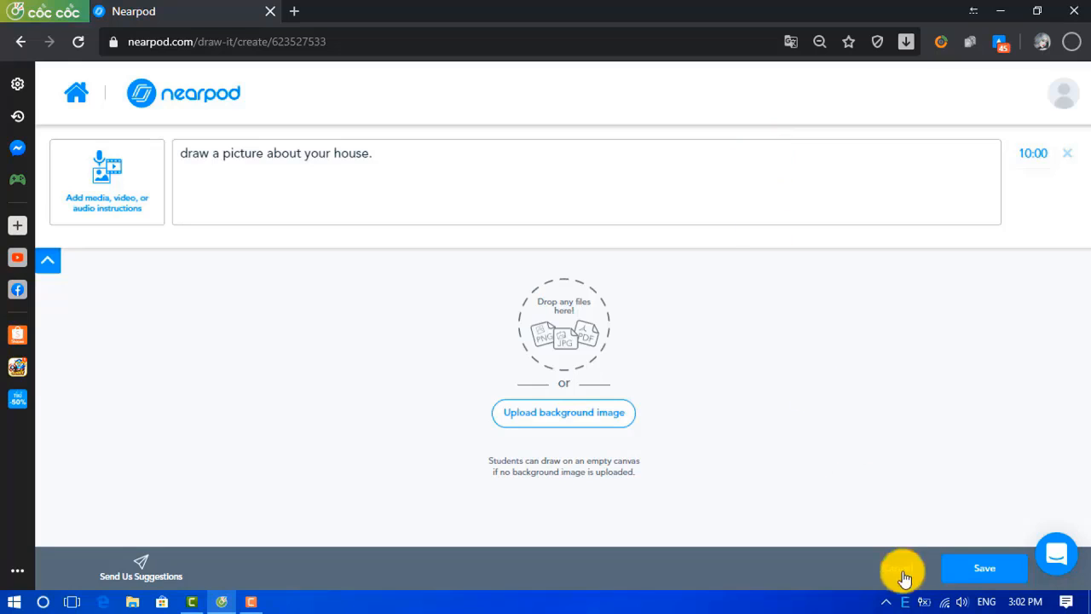
pyautogui.click(991, 571)
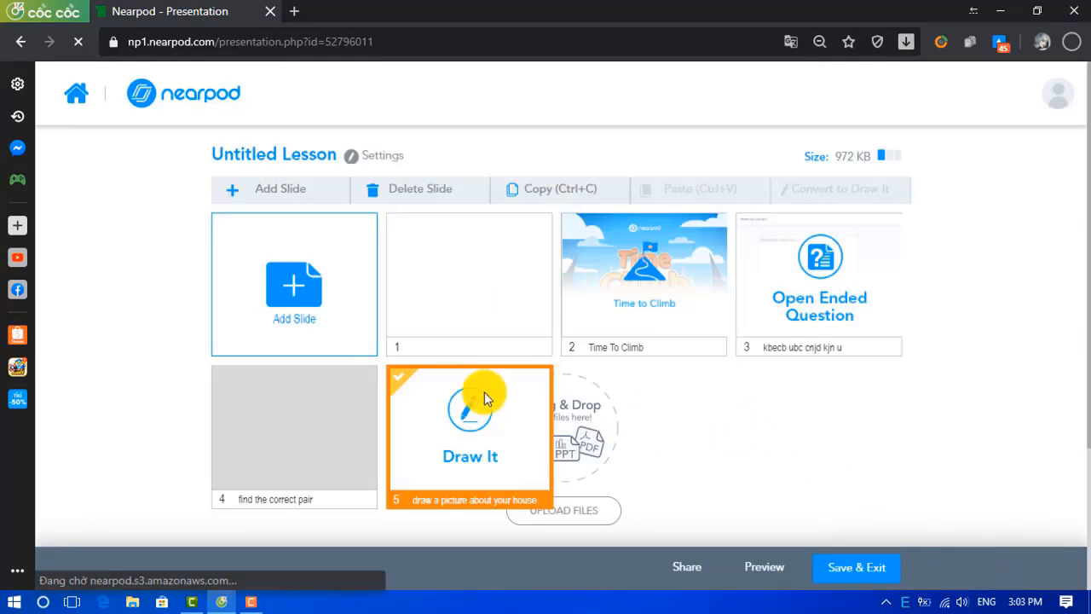
# Look through the activity types available for a new slide and review the slides already in the lesson.
pyautogui.click(283, 286)
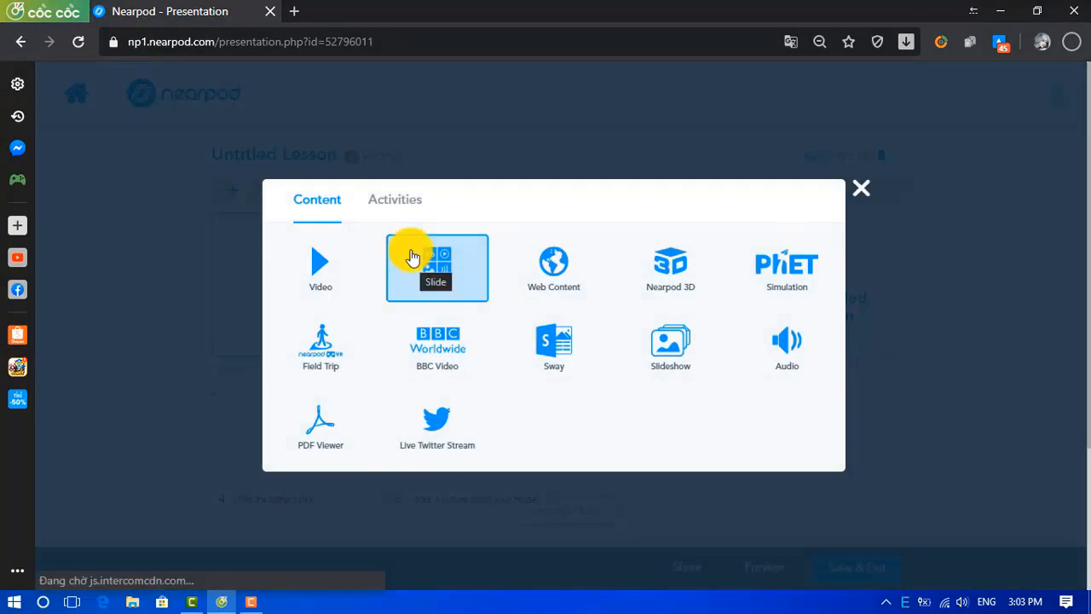
pyautogui.click(395, 201)
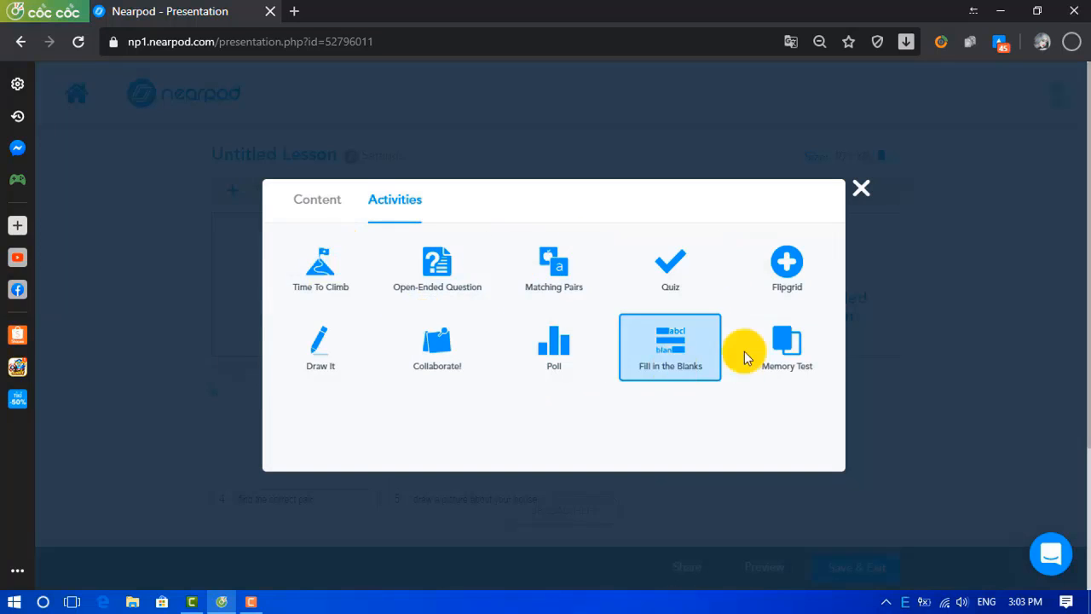
pyautogui.click(862, 189)
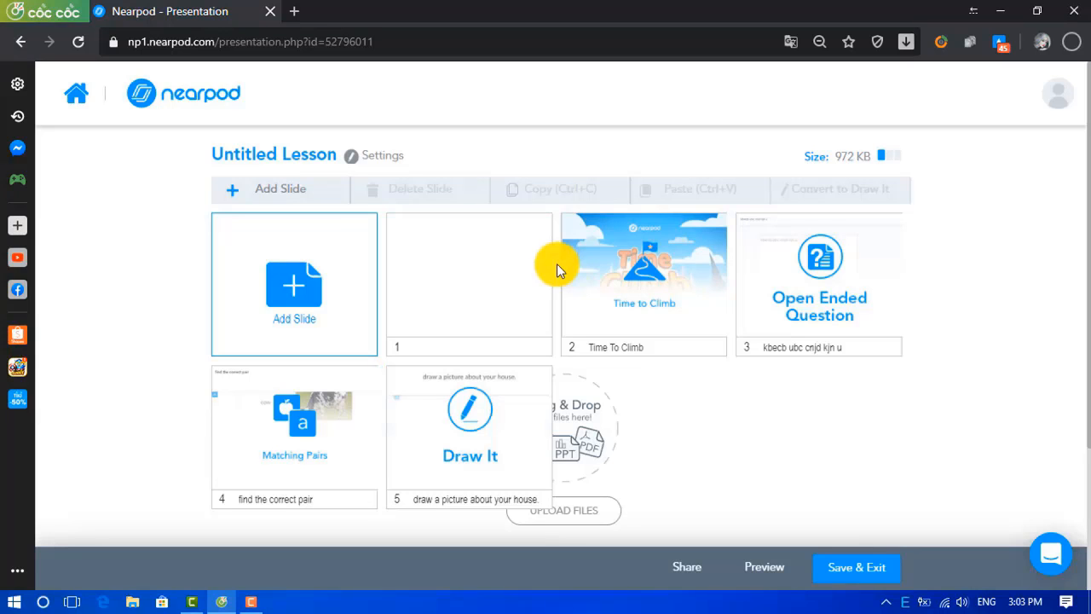
pyautogui.scroll(-1, 504, 309)
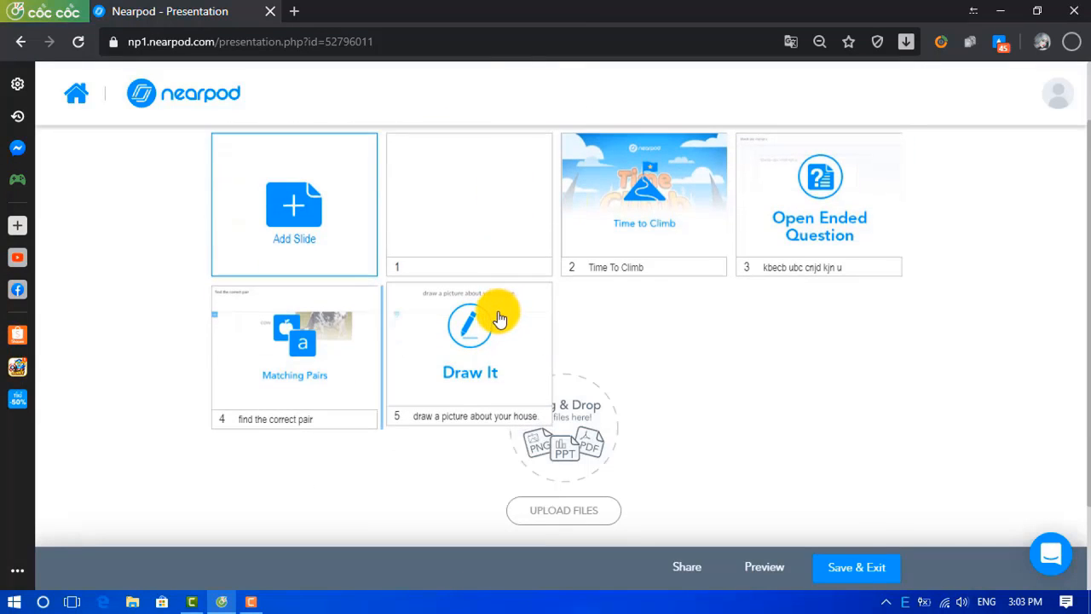
pyautogui.scroll(-2, 478, 335)
pyautogui.scroll(3, 479, 334)
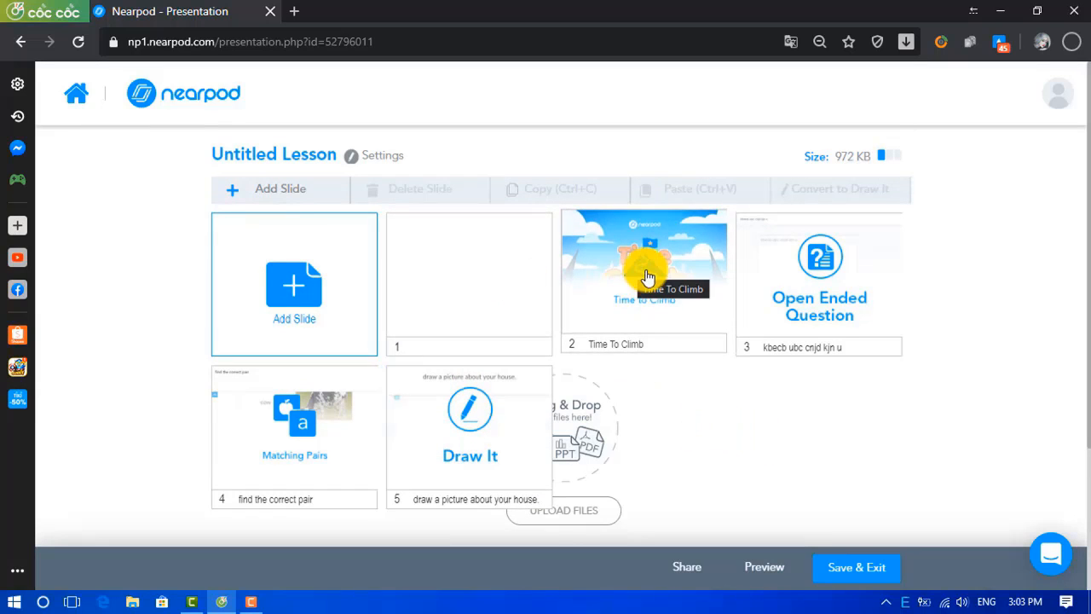
# Return to My Library and start saving the unsaved lesson, with the title "english lesson" and the description "animals".
pyautogui.click(75, 94)
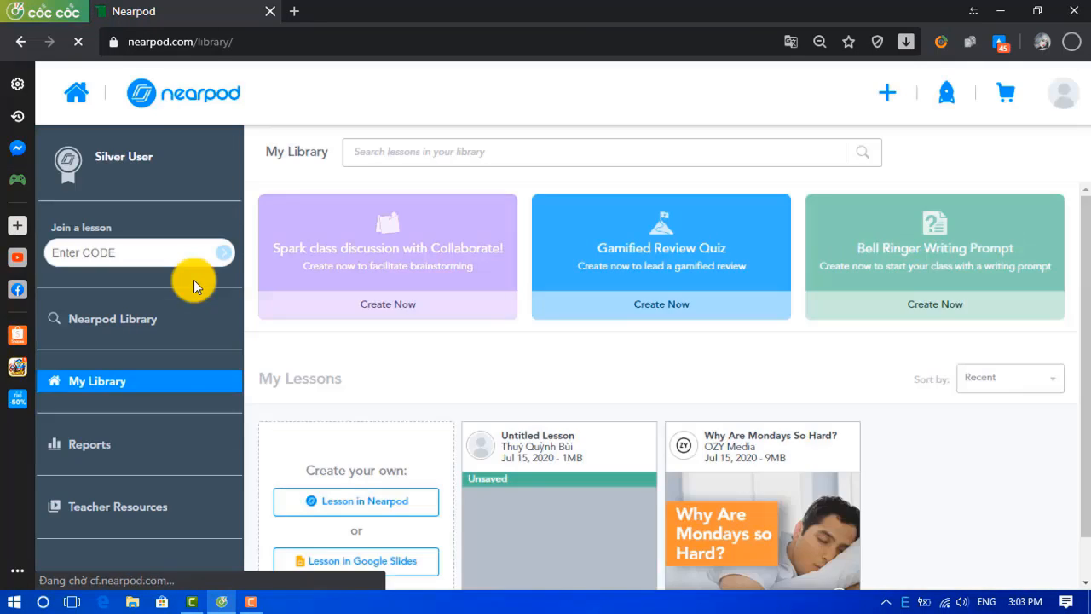
pyautogui.scroll(-1, 361, 316)
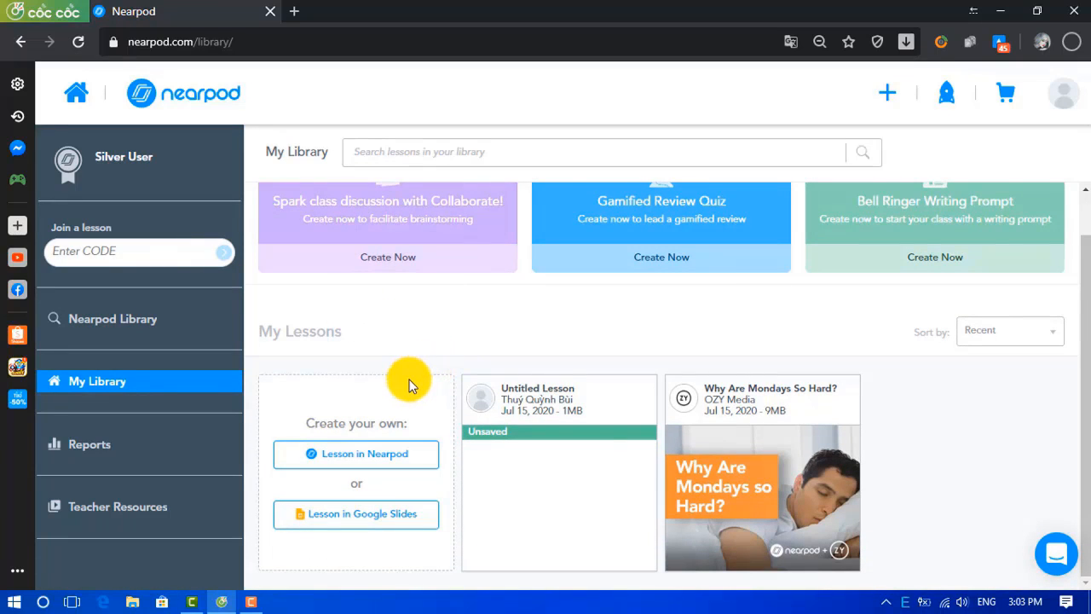
pyautogui.moveTo(485, 482)
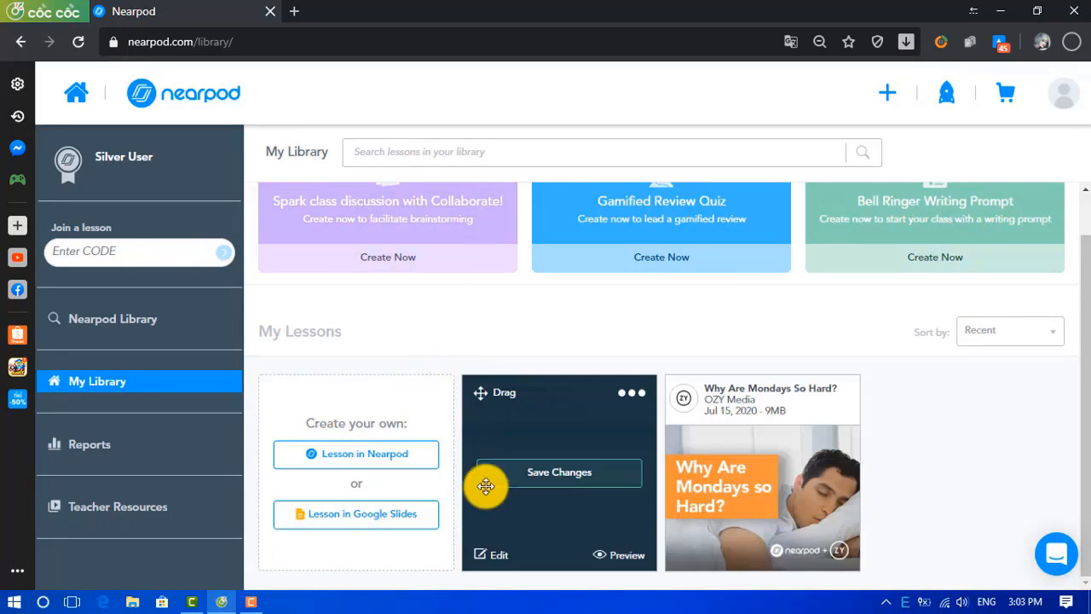
pyautogui.click(536, 482)
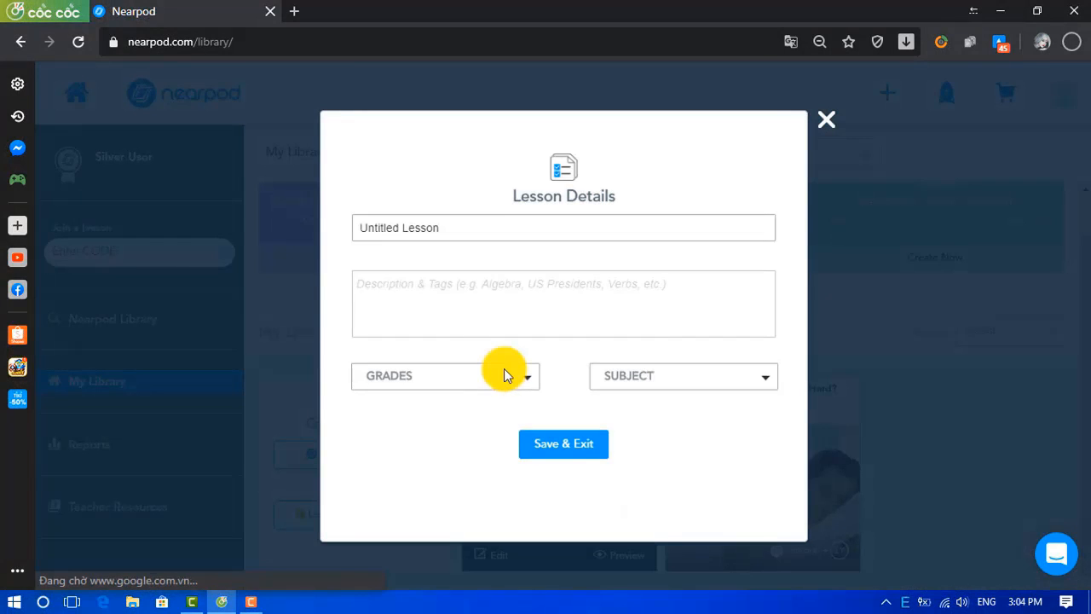
pyautogui.tripleClick(452, 225)
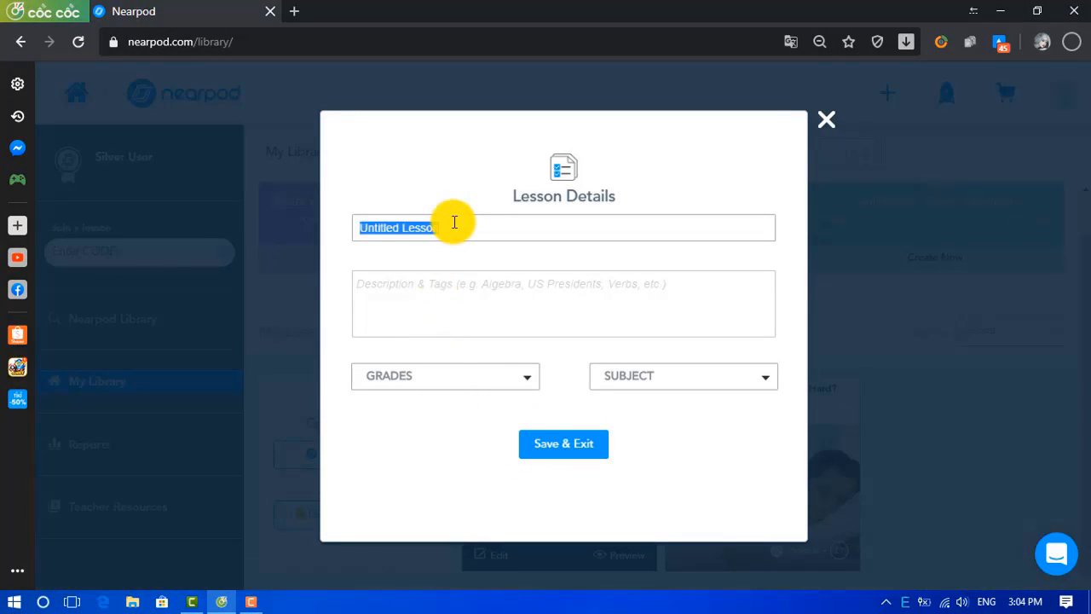
pyautogui.press('BackSpace')
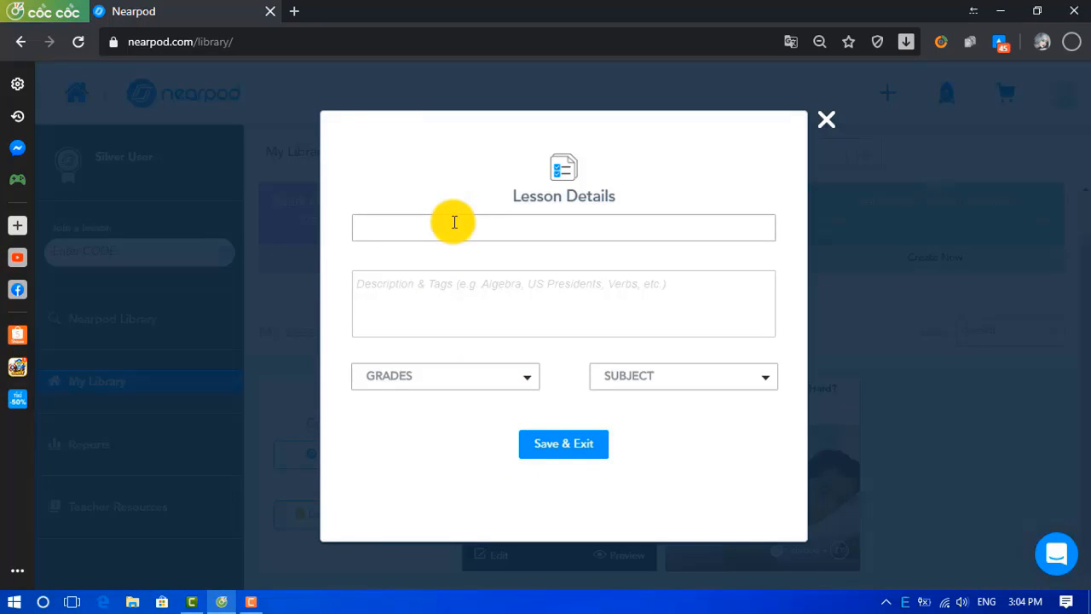
pyautogui.write('english lesson')
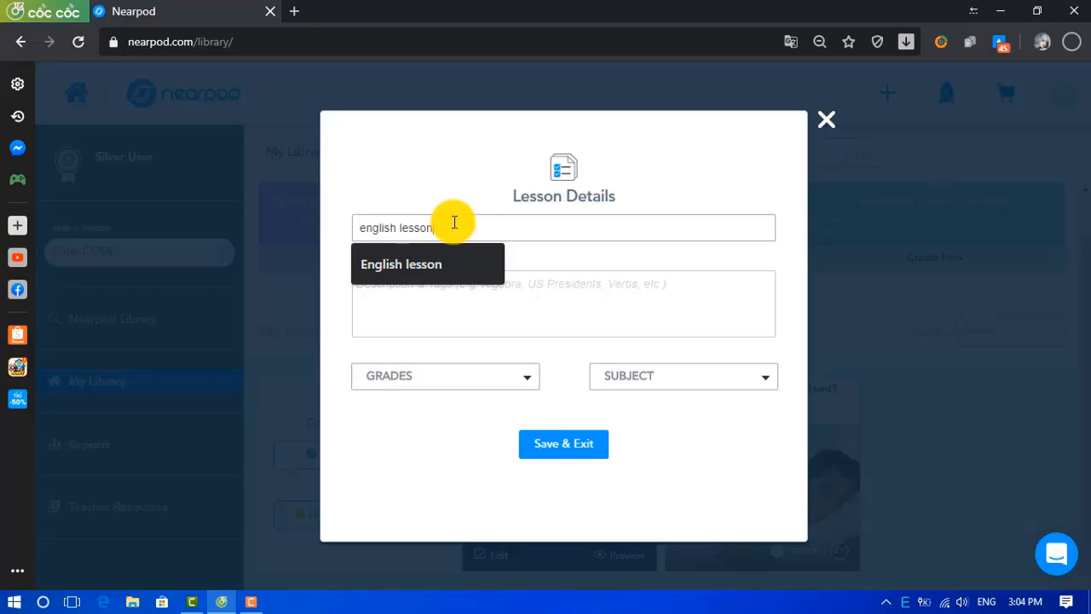
pyautogui.click(469, 296)
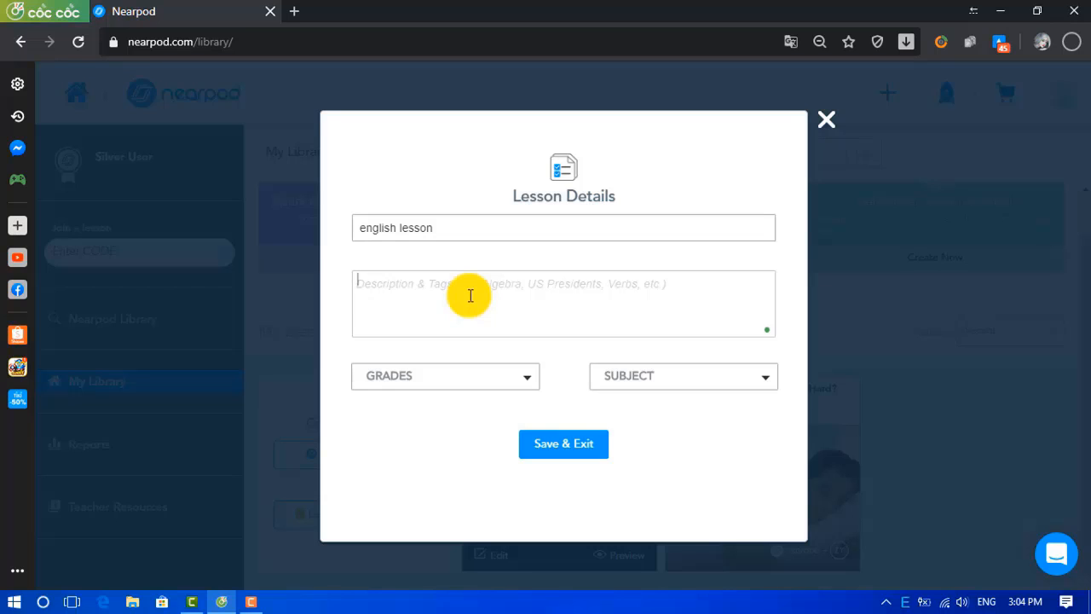
pyautogui.write('animals')
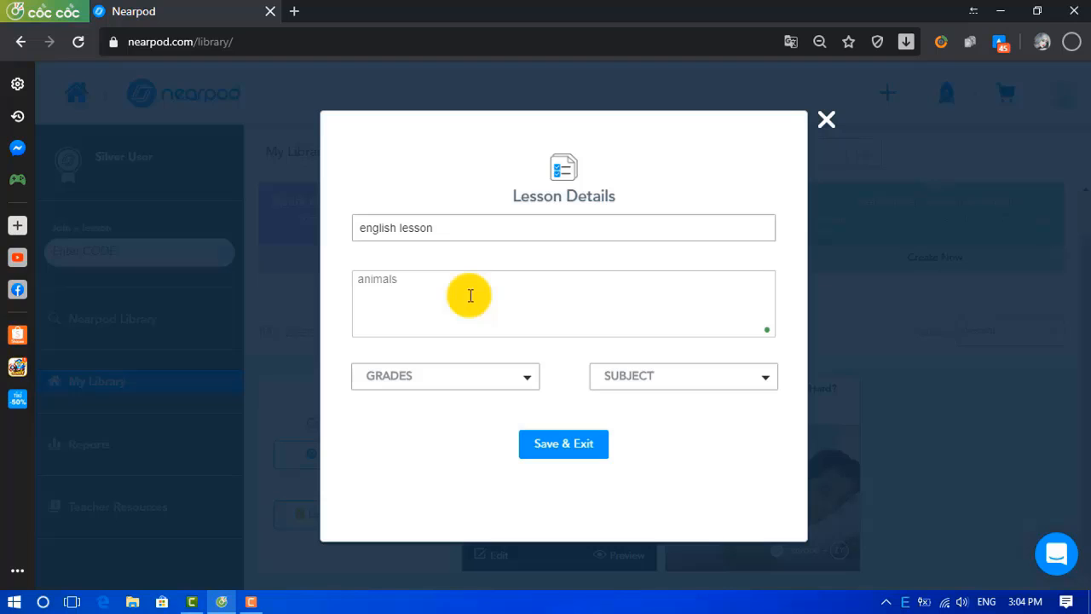
# Set the lesson's grade to 12th and its subject to Other, and save the lesson details.
pyautogui.click(527, 378)
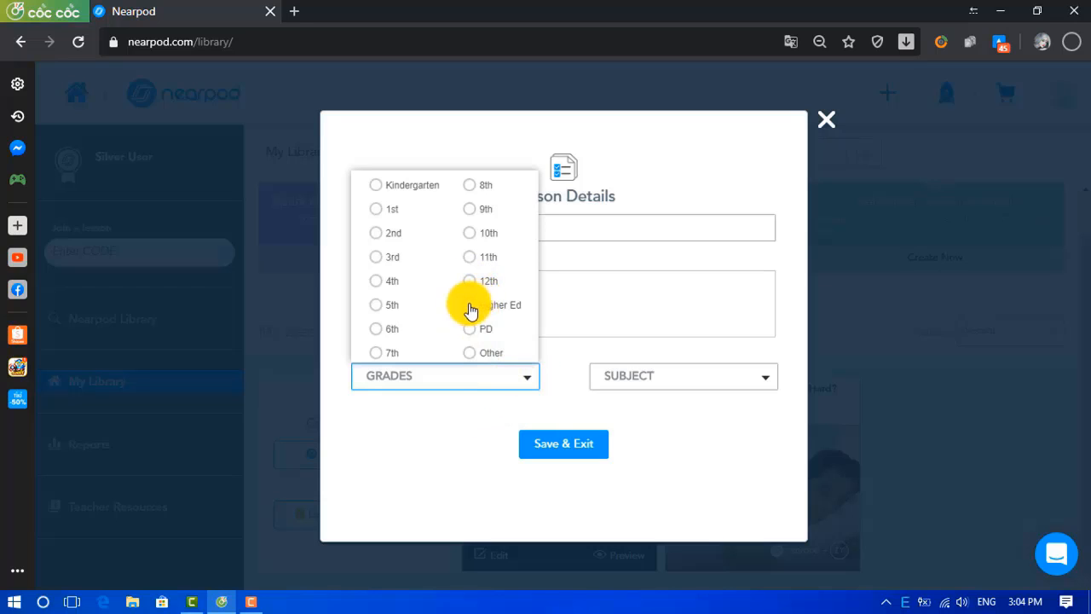
pyautogui.click(468, 288)
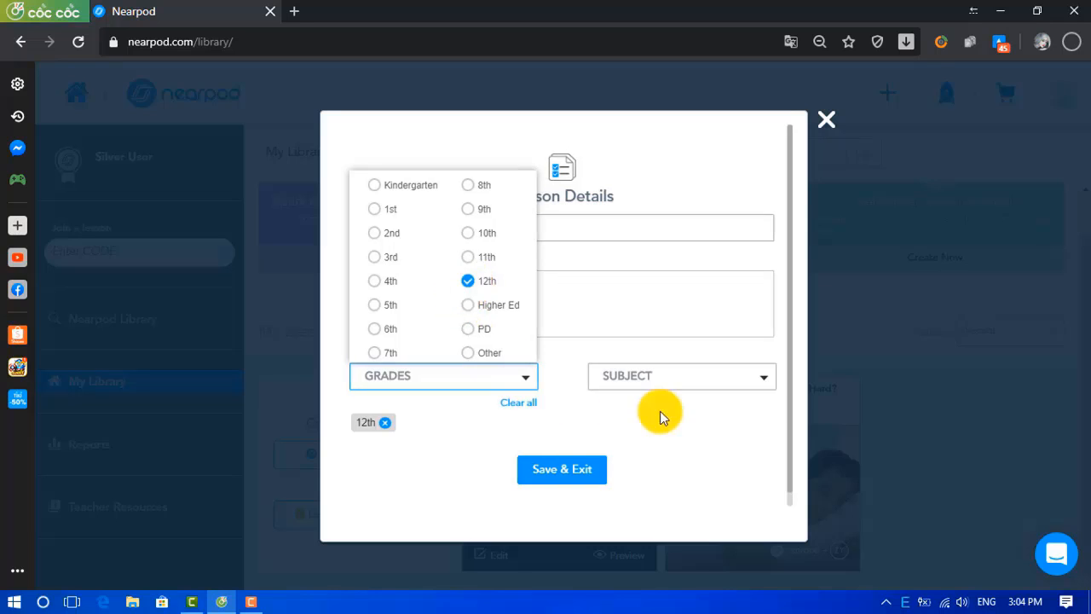
pyautogui.click(764, 383)
pyautogui.scroll(-3, 707, 324)
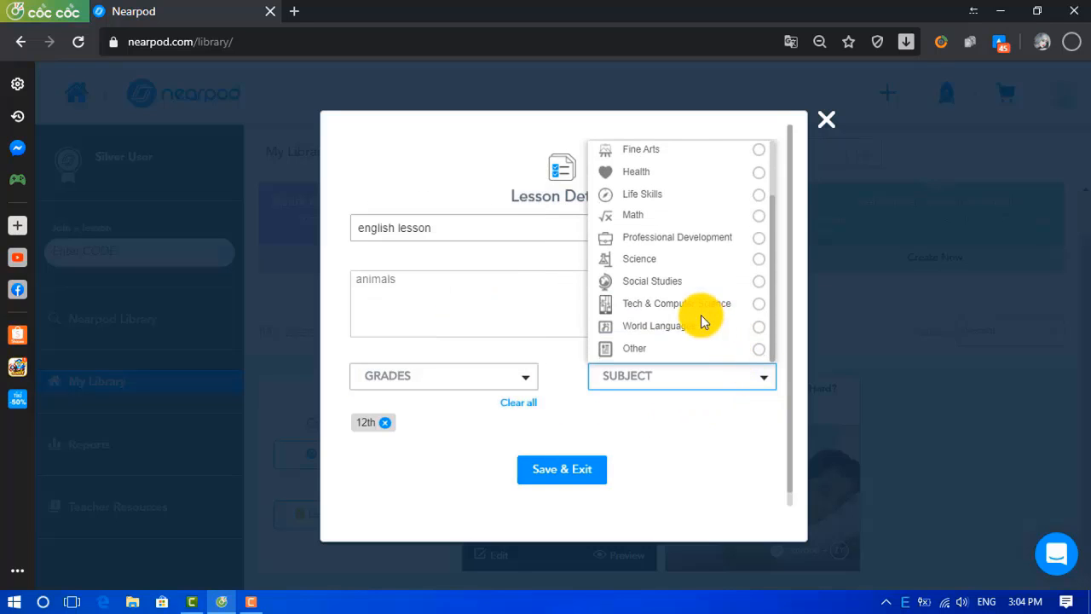
pyautogui.scroll(3, 691, 316)
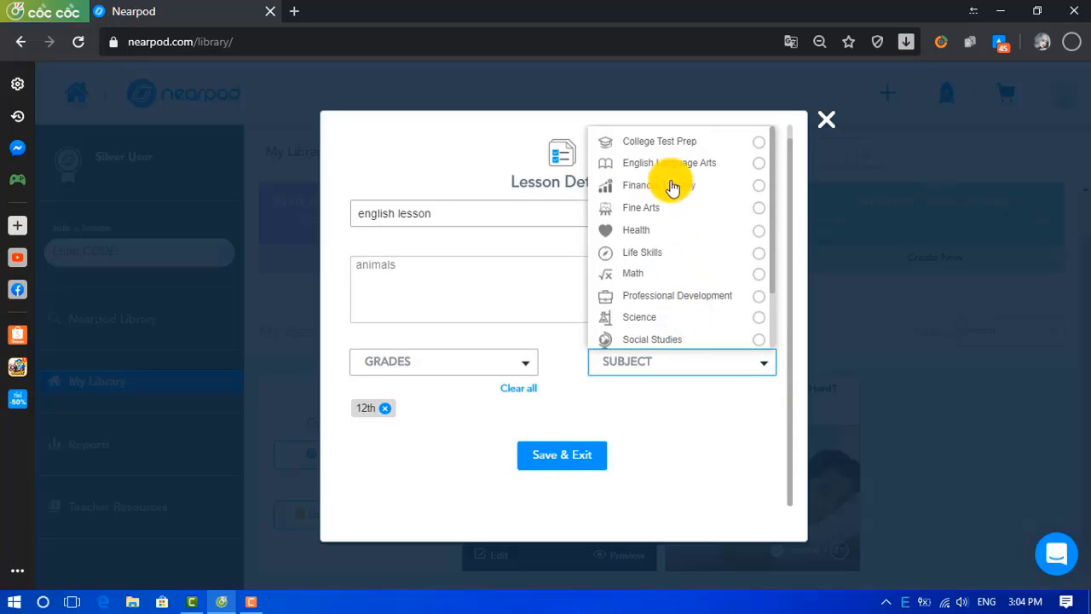
pyautogui.scroll(-2, 663, 209)
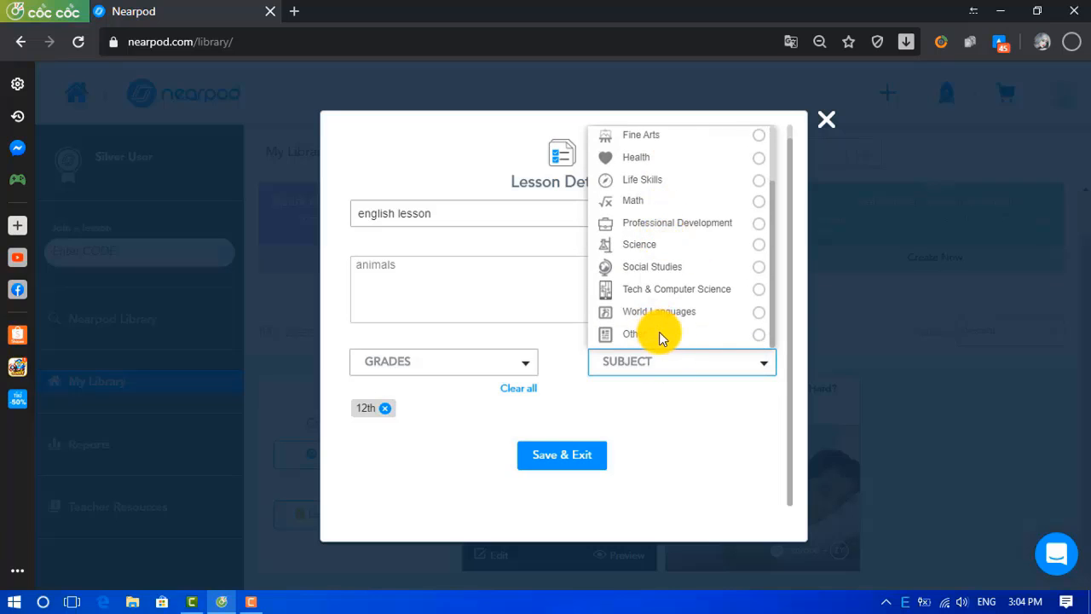
pyautogui.click(760, 335)
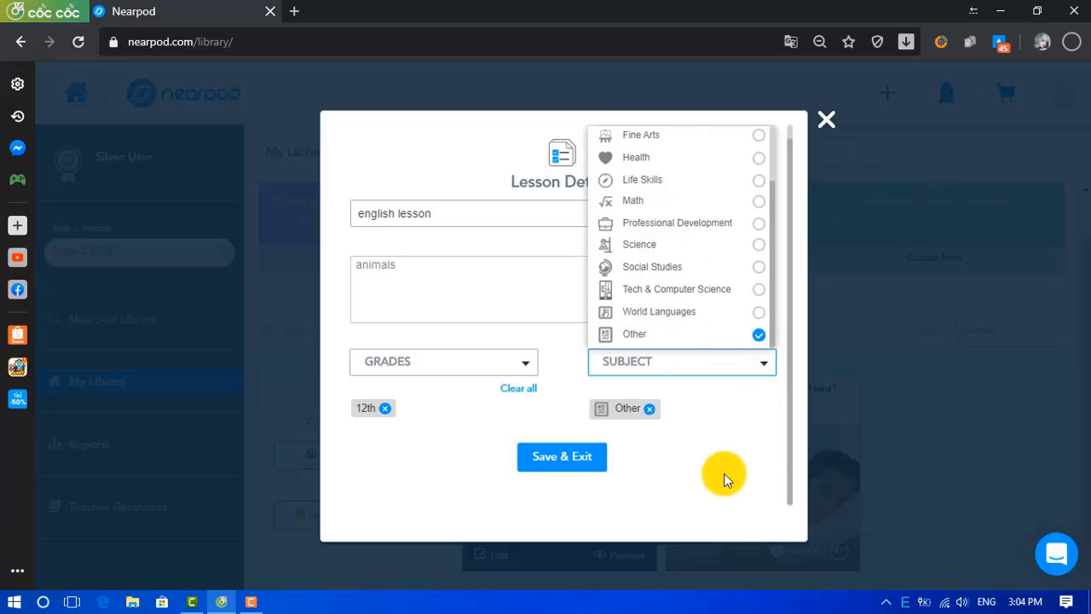
pyautogui.click(558, 467)
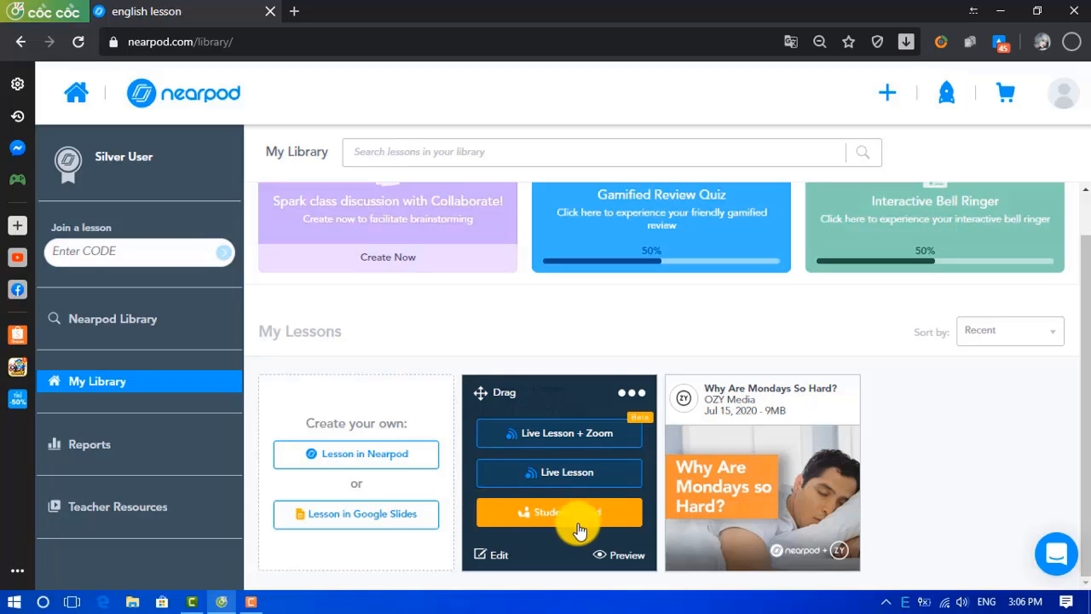
# Launch the english lesson as a Live Lesson and go through the three-part quick tour to the student list.
pyautogui.click(583, 477)
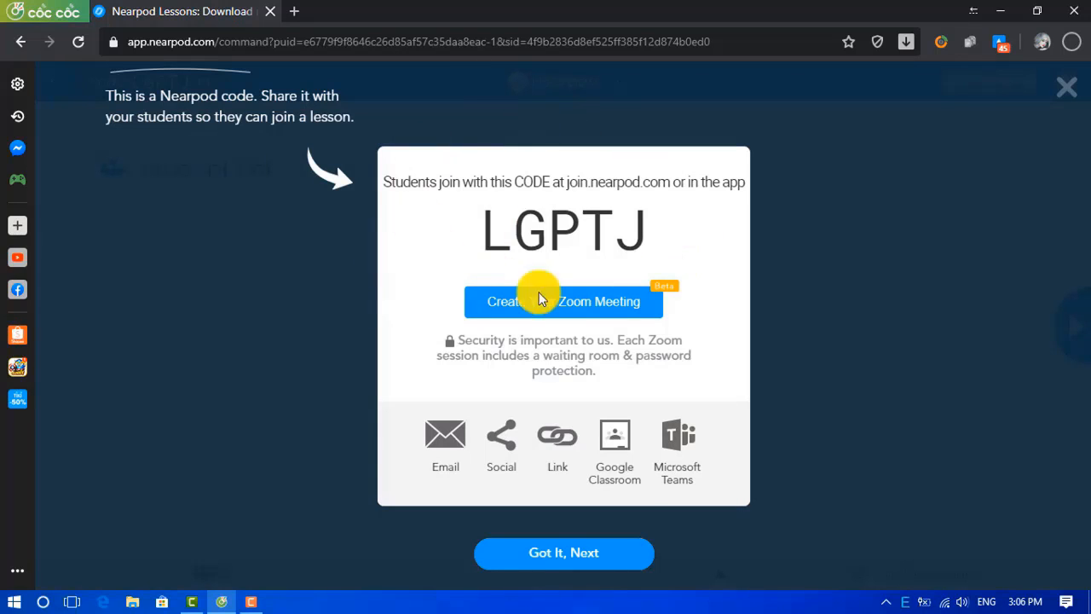
pyautogui.click(546, 559)
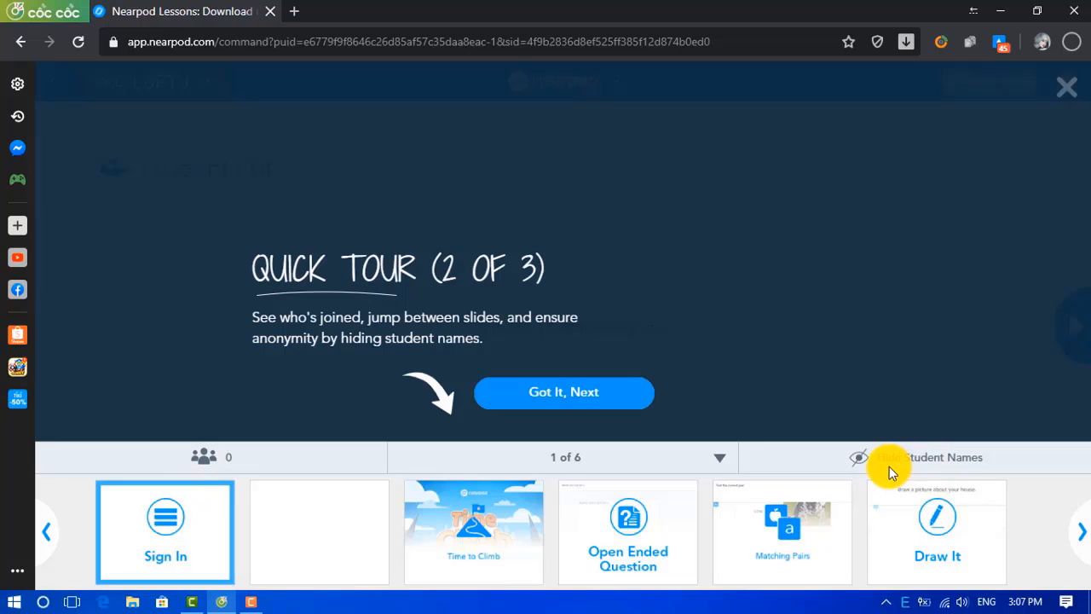
pyautogui.click(555, 394)
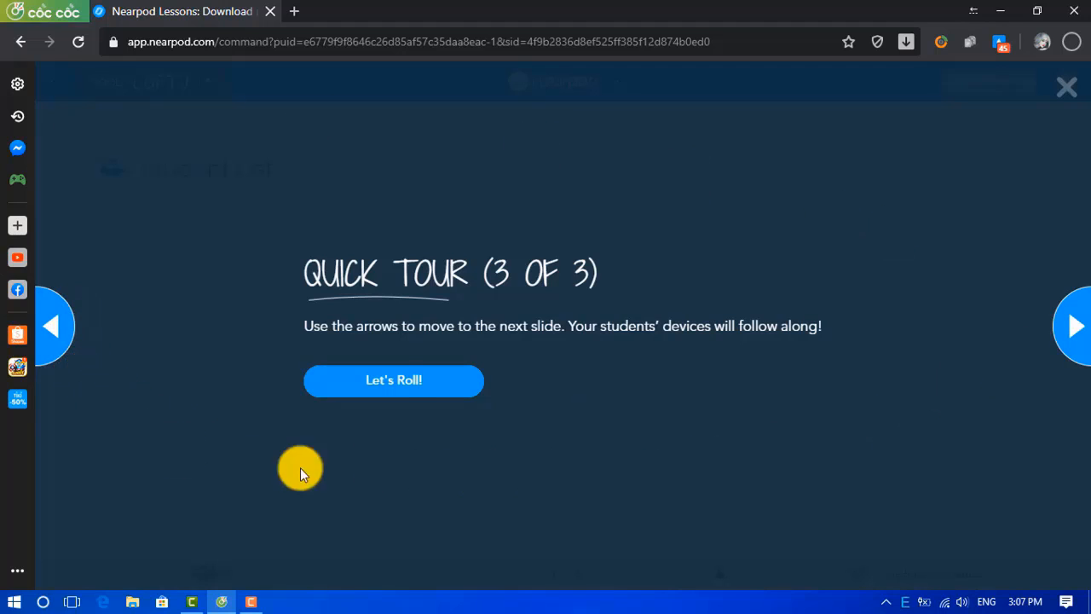
pyautogui.click(396, 383)
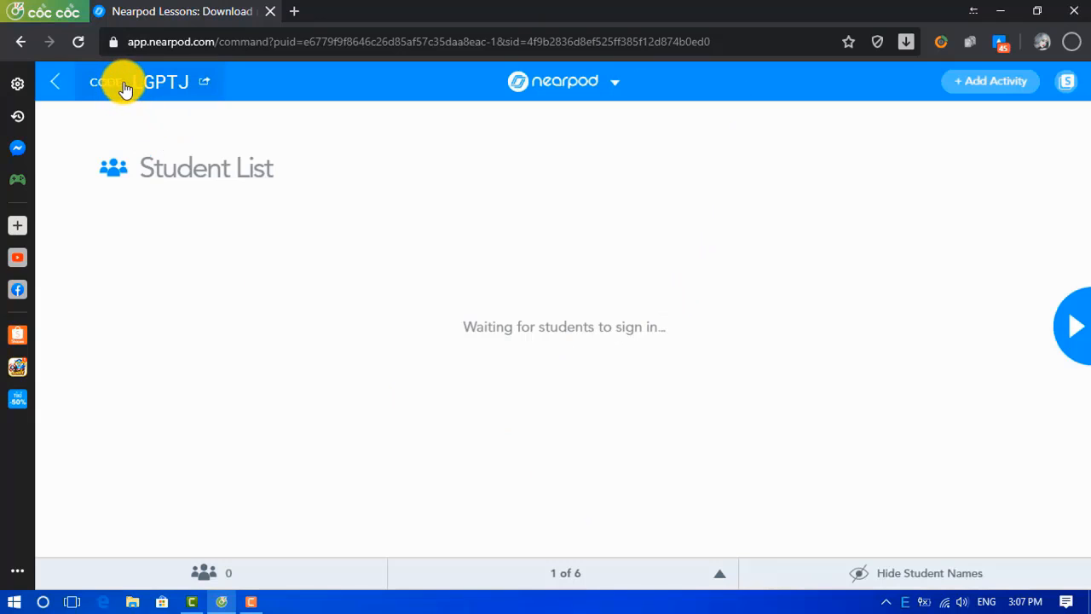
# Open the live lesson's sharing options and copy the student join code.
pyautogui.click(201, 87)
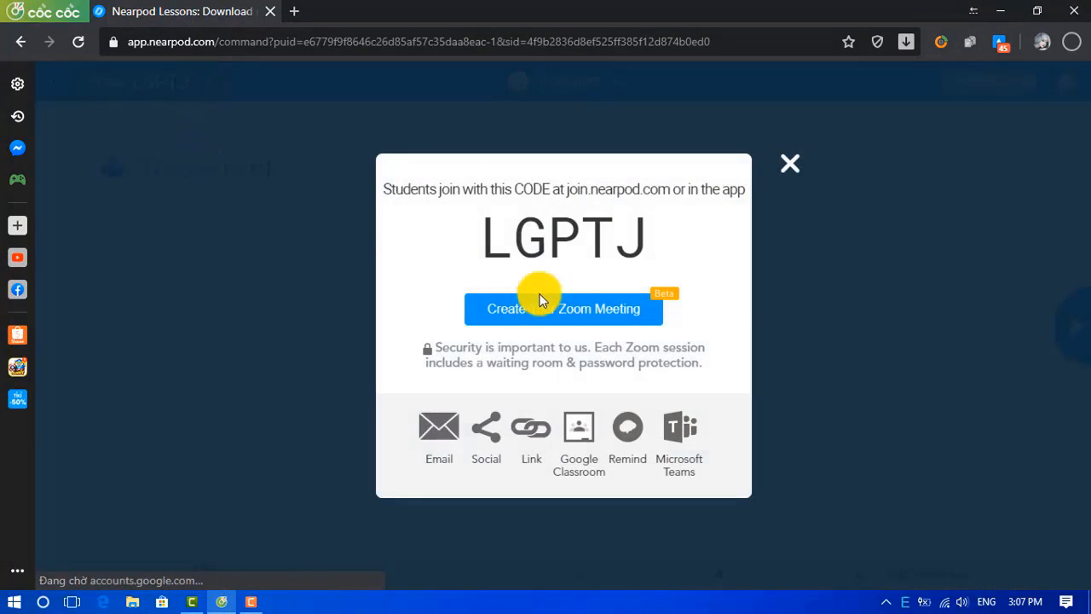
pyautogui.moveTo(486, 238); pyautogui.dragTo(649, 239)
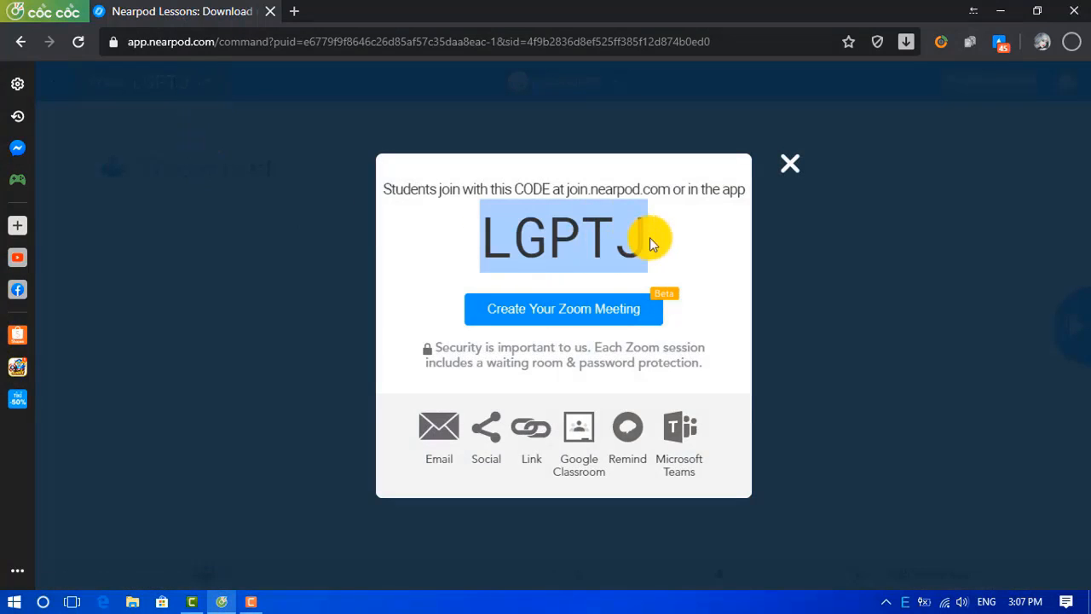
pyautogui.rightClick(576, 234)
pyautogui.click(588, 250)
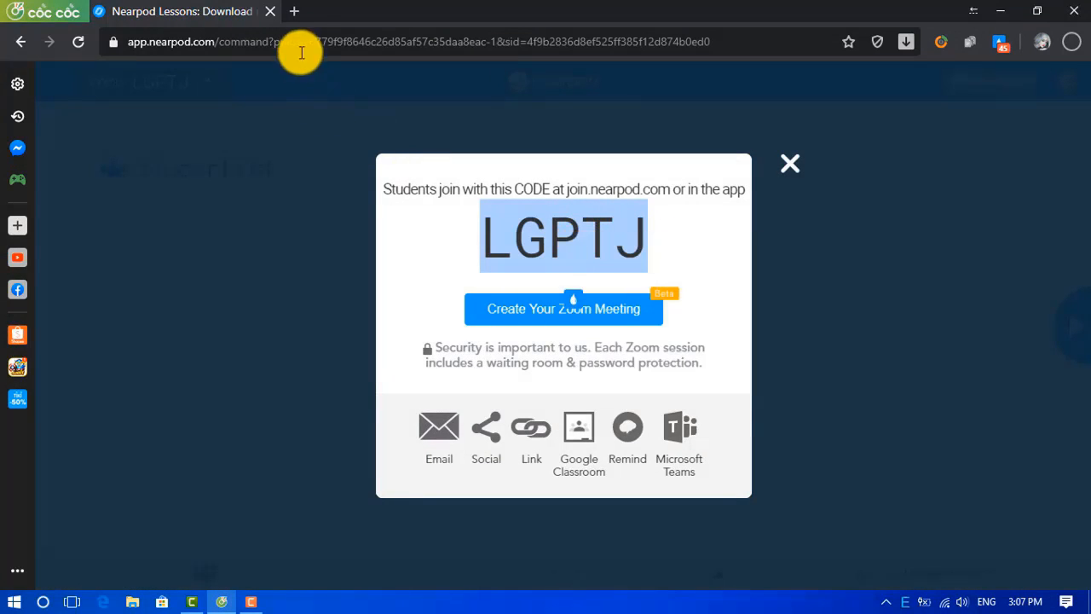
# Open nearpod.com in a new browser tab, dismiss the translation offer and log out of the teacher account.
pyautogui.click(289, 13)
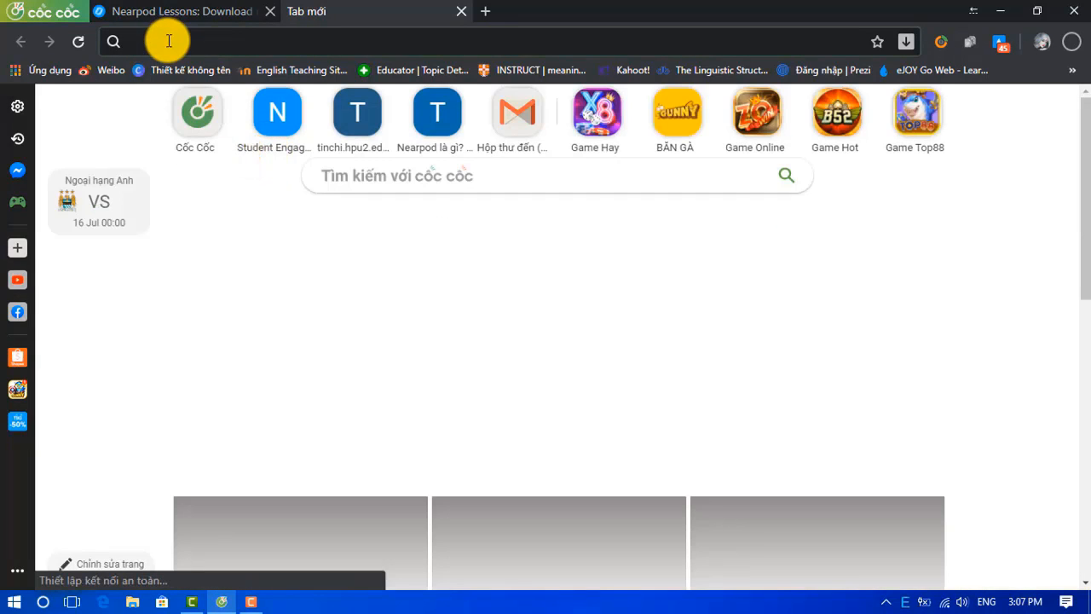
pyautogui.write('near')
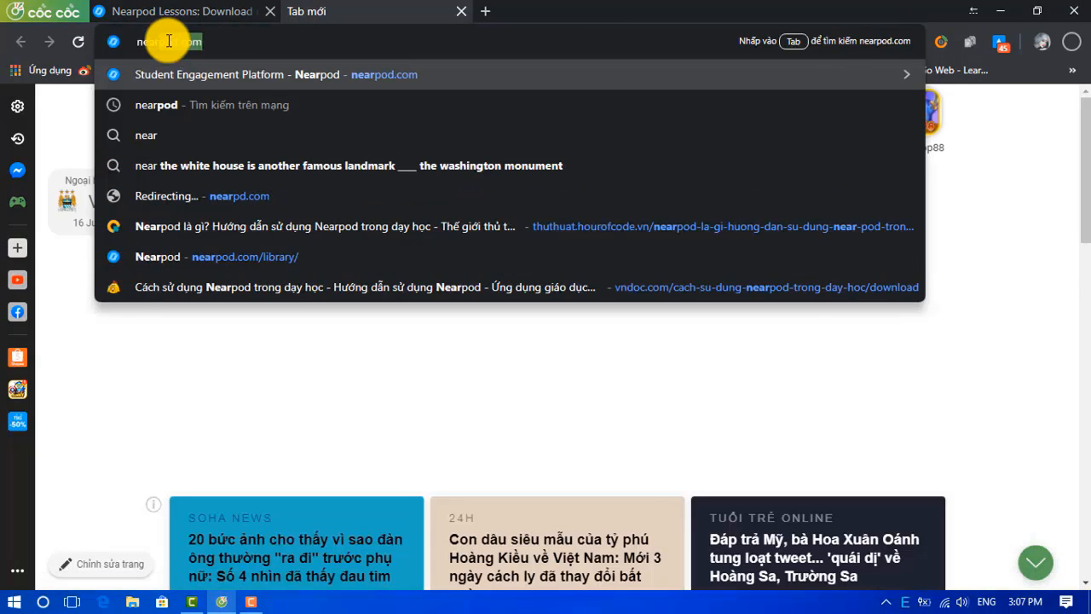
pyautogui.press('Return')
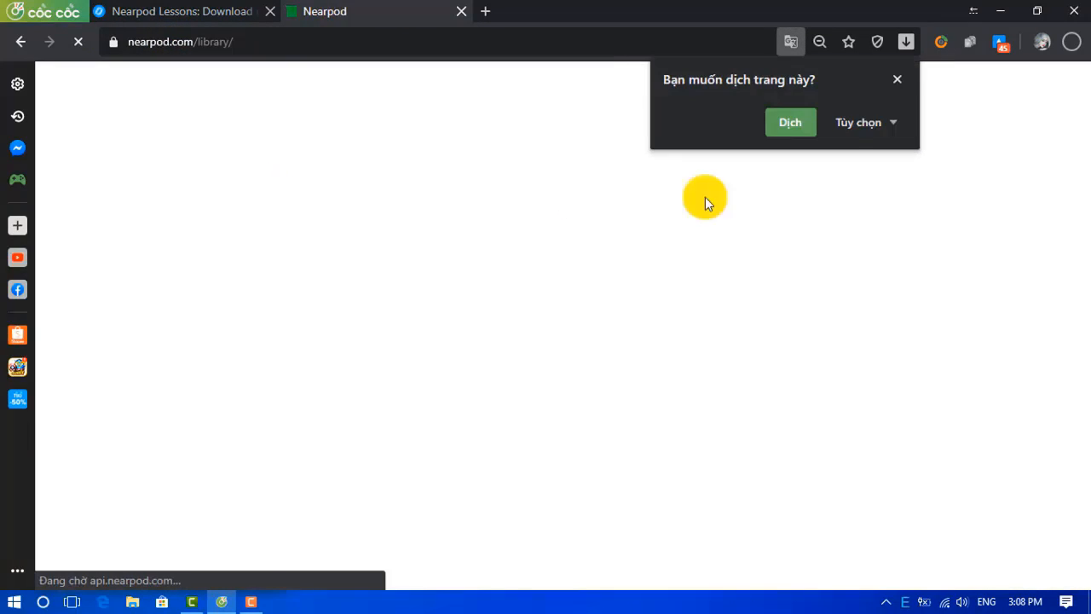
pyautogui.click(895, 82)
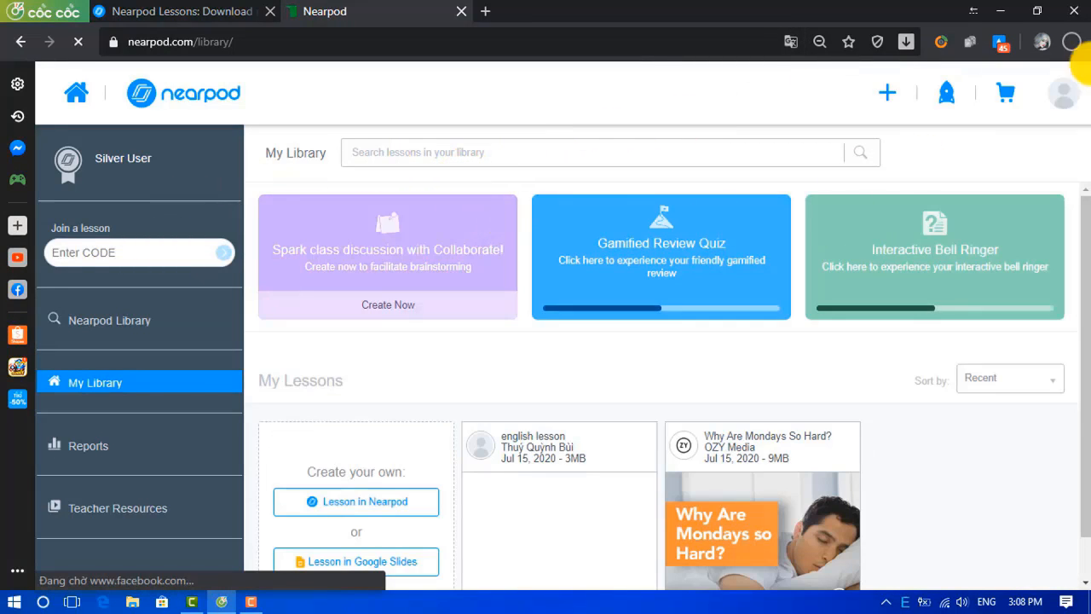
pyautogui.click(1060, 106)
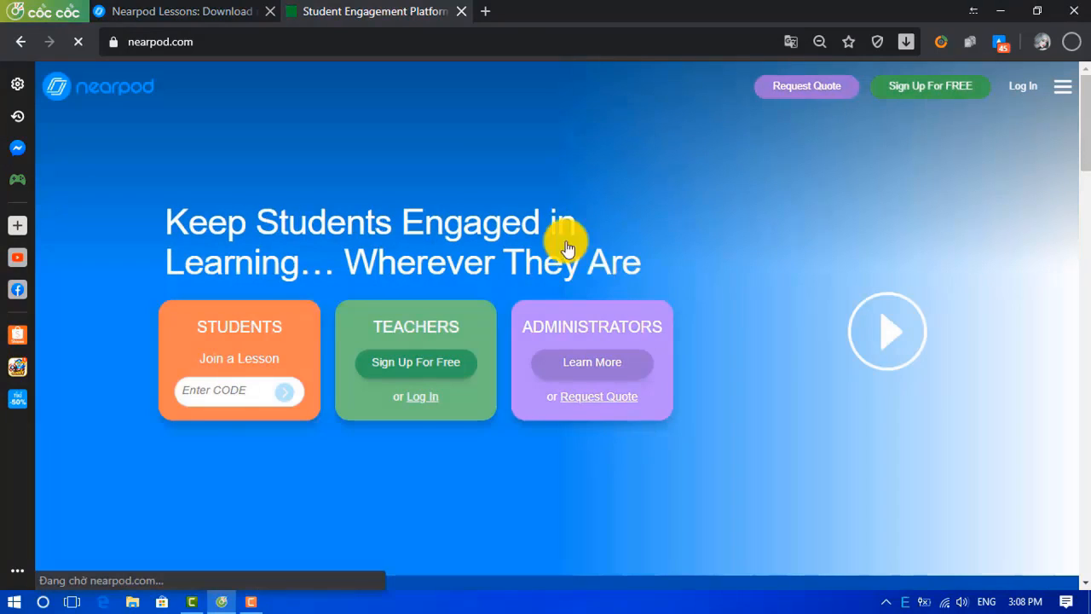
# Paste the copied student join code into the Students join field on the Nearpod home page and join the lesson.
pyautogui.click(241, 392)
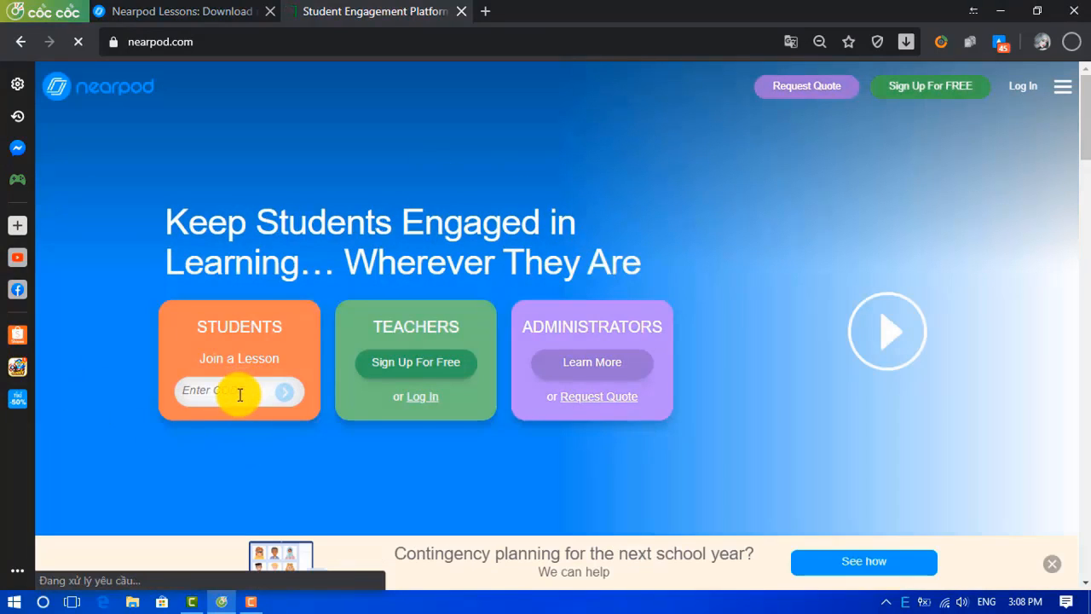
pyautogui.rightClick(231, 391)
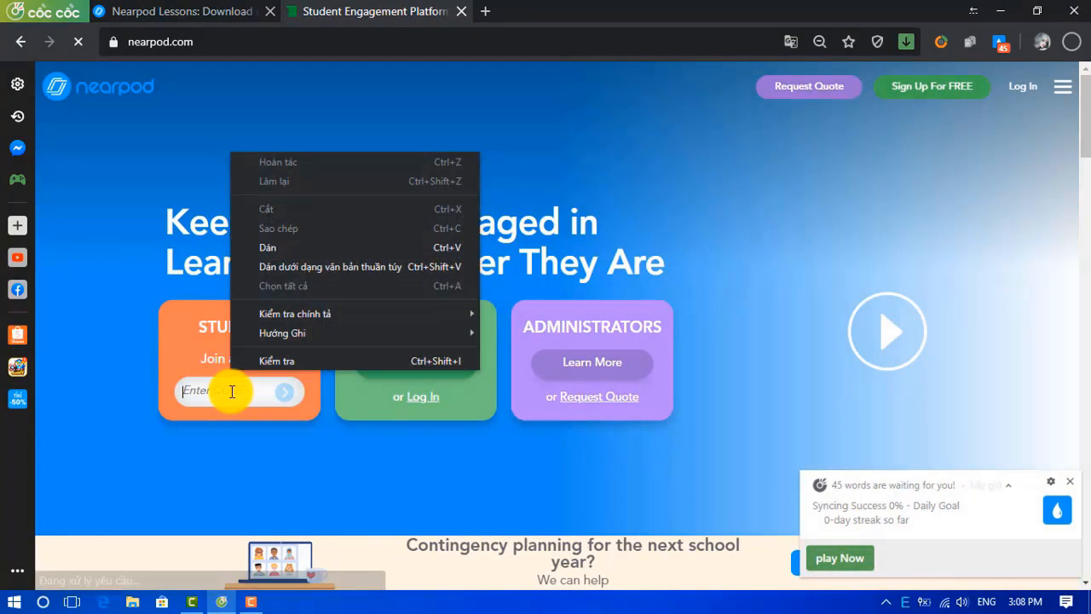
pyautogui.click(254, 245)
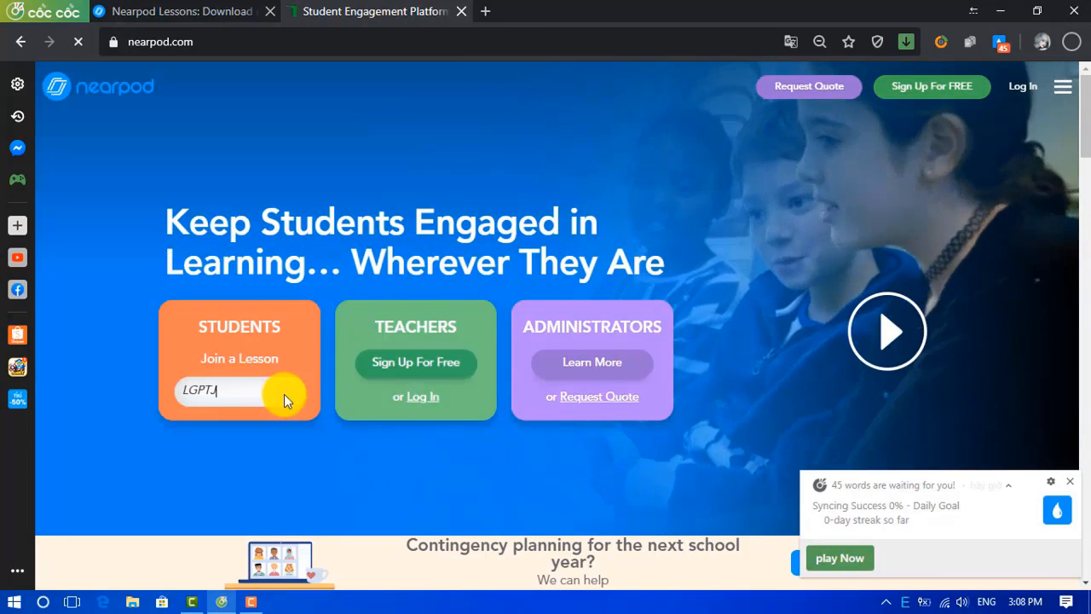
pyautogui.press('Return')
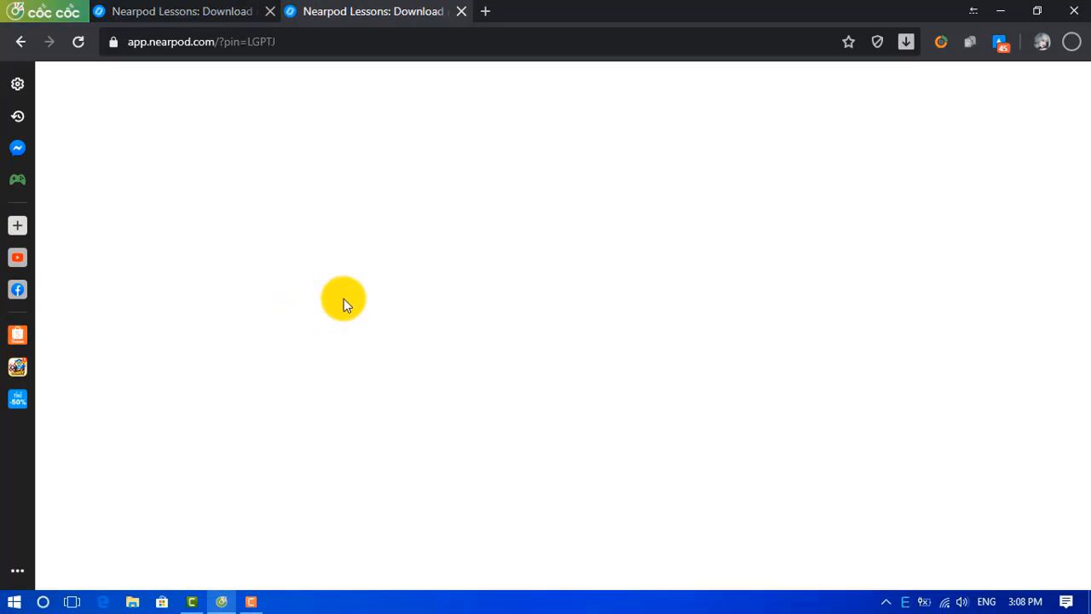
# Return to the teacher's live lesson tab, dismiss the sign-in notice and page through the slides to the house drawing activity and back to the matching pairs.
pyautogui.click(170, 10)
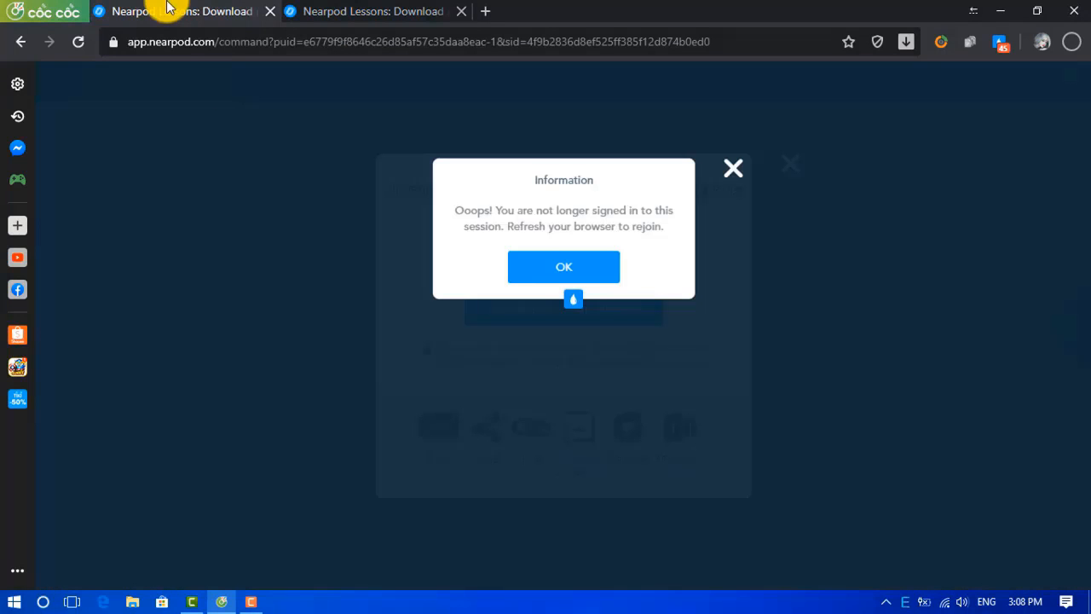
pyautogui.click(586, 266)
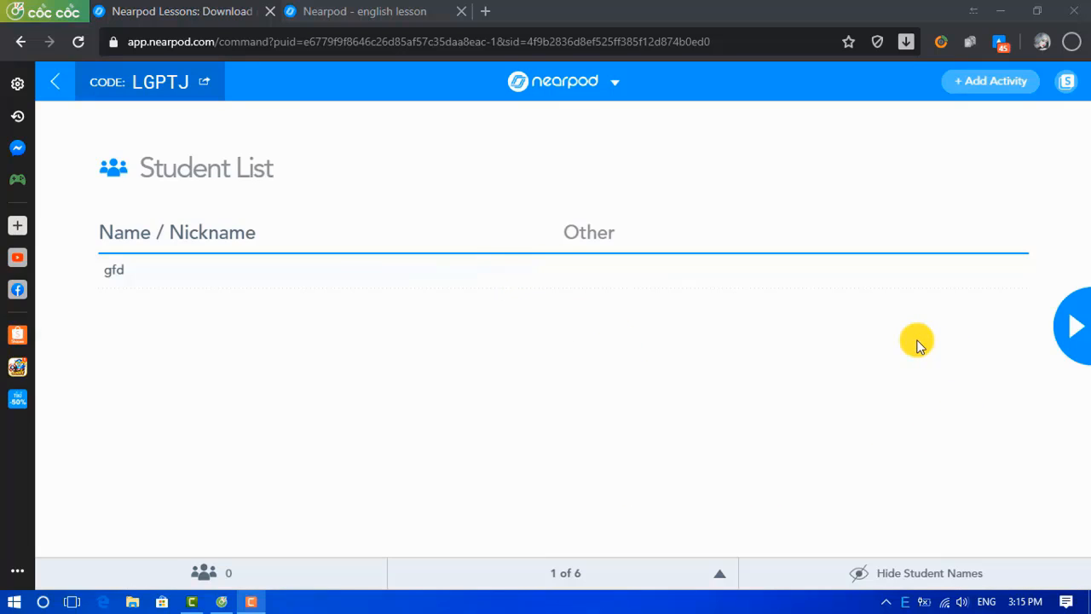
pyautogui.click(1074, 338)
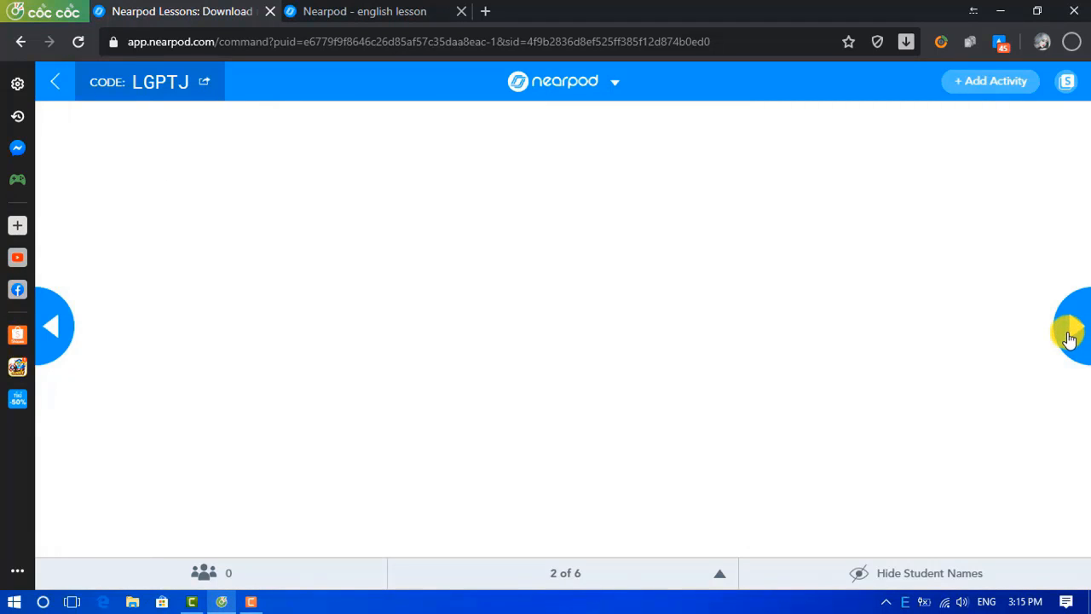
pyautogui.click(1069, 338)
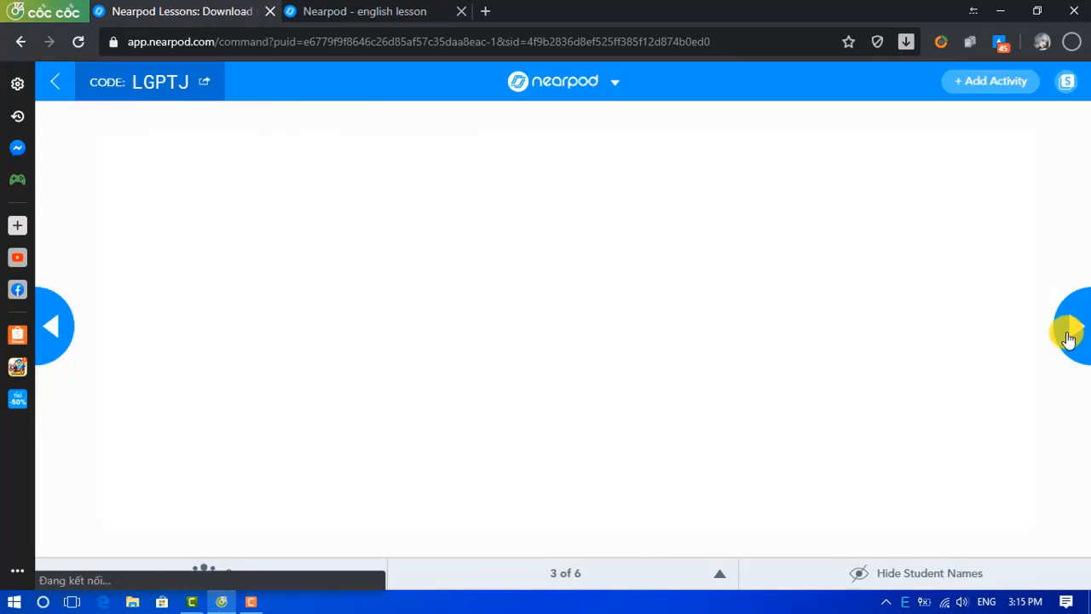
pyautogui.click(1068, 338)
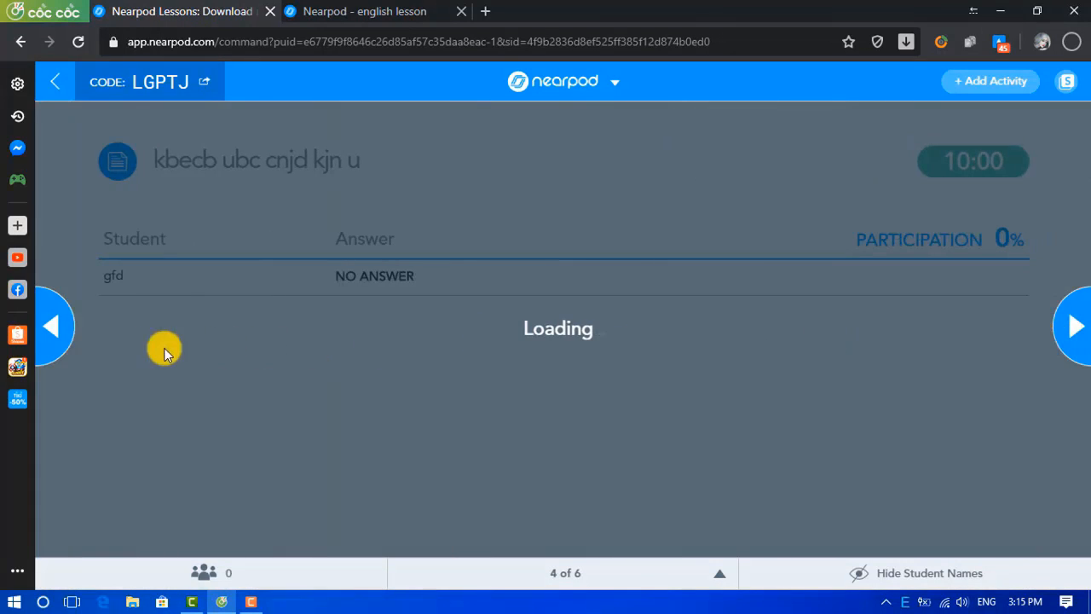
pyautogui.click(48, 338)
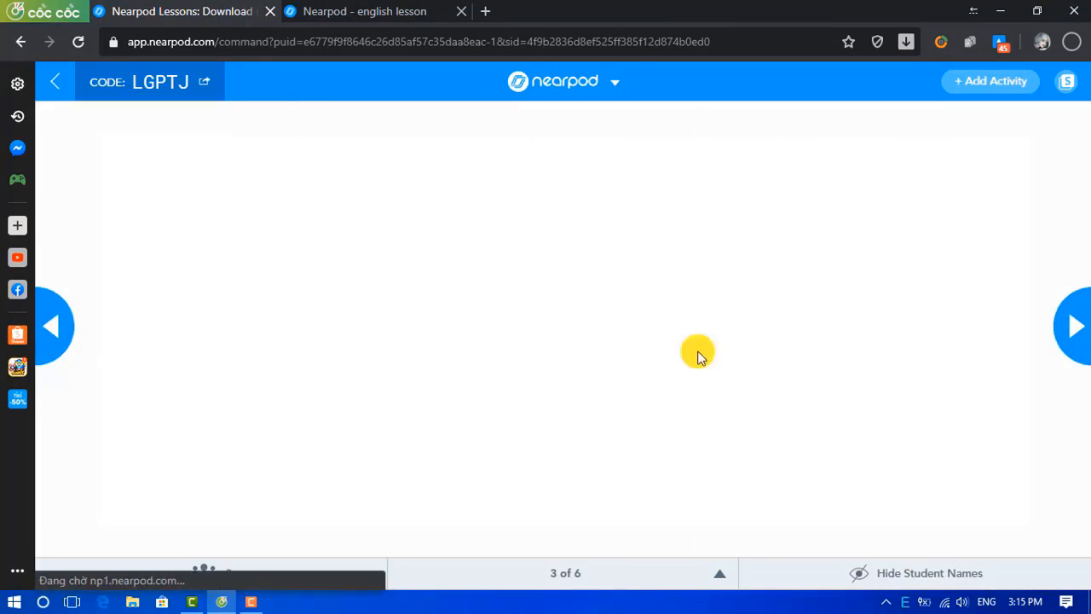
pyautogui.click(1076, 325)
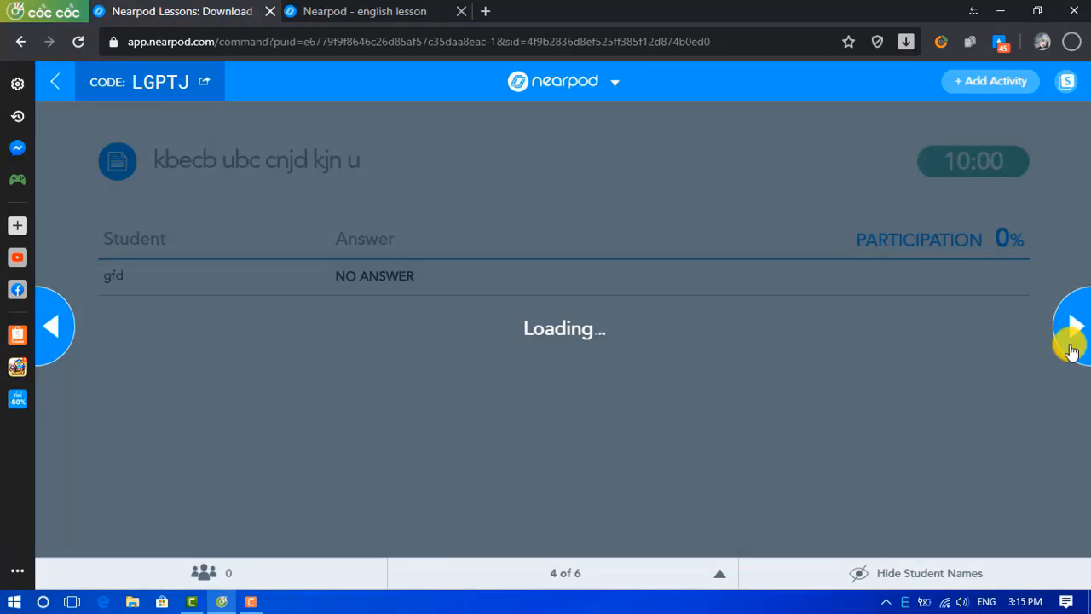
pyautogui.click(1066, 342)
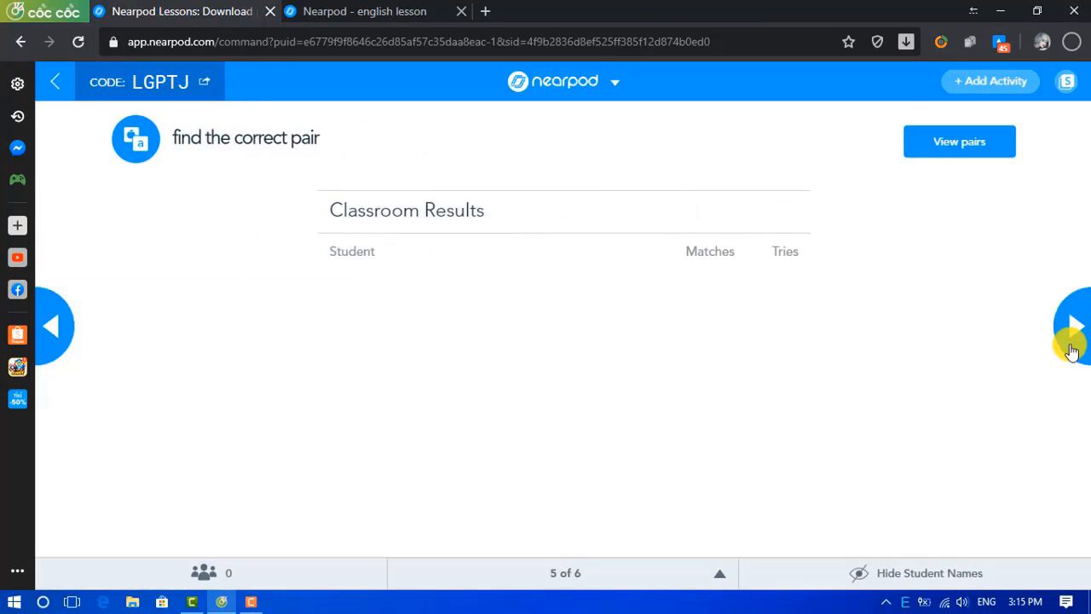
pyautogui.click(1071, 350)
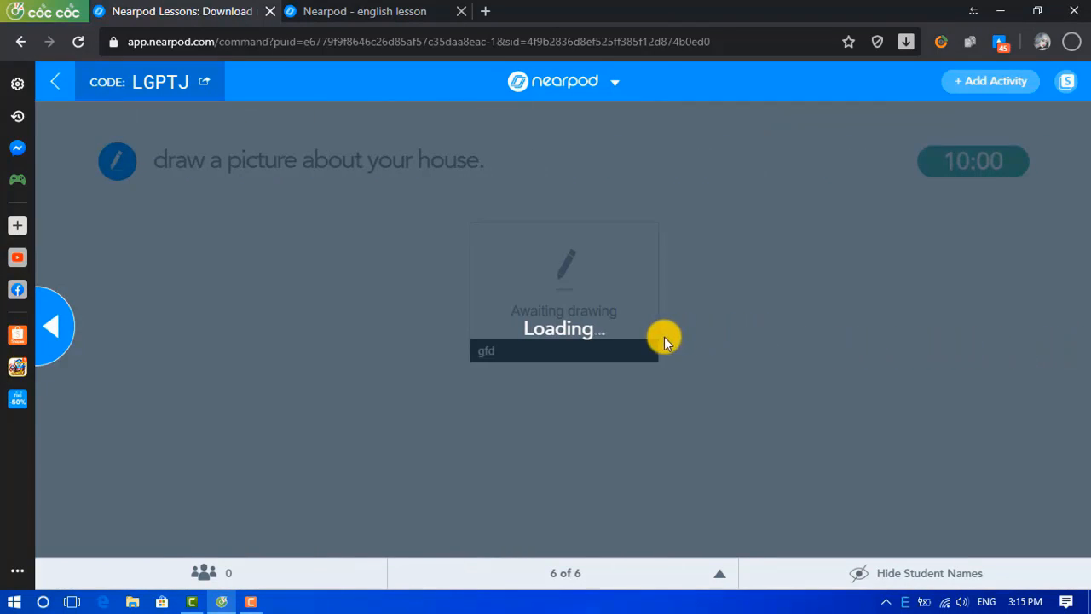
pyautogui.click(56, 320)
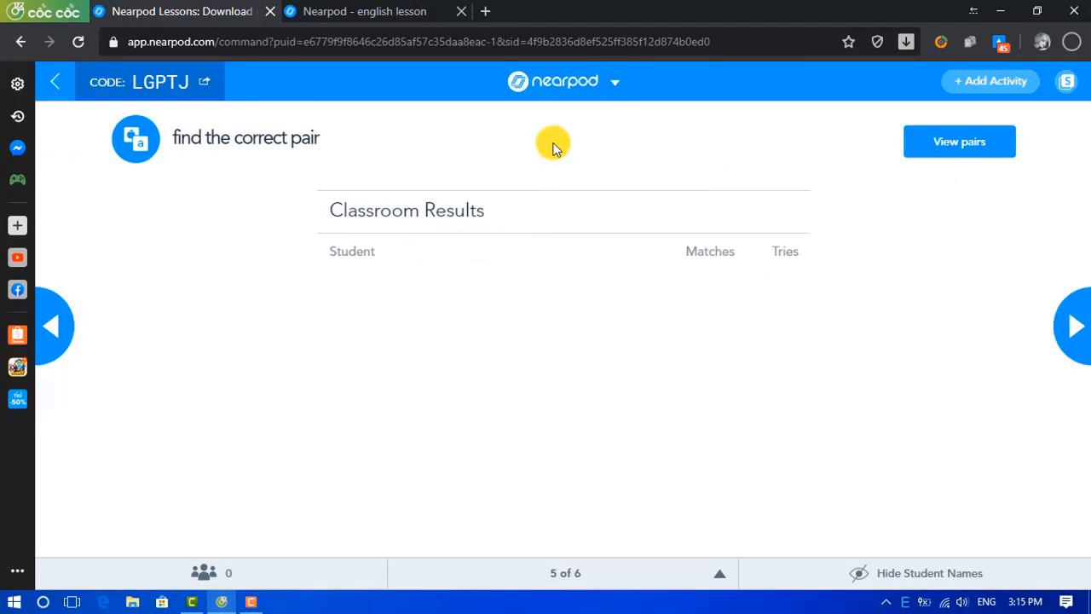
# End the live lesson session for all students and dismiss the translation offer in My Library.
pyautogui.click(617, 85)
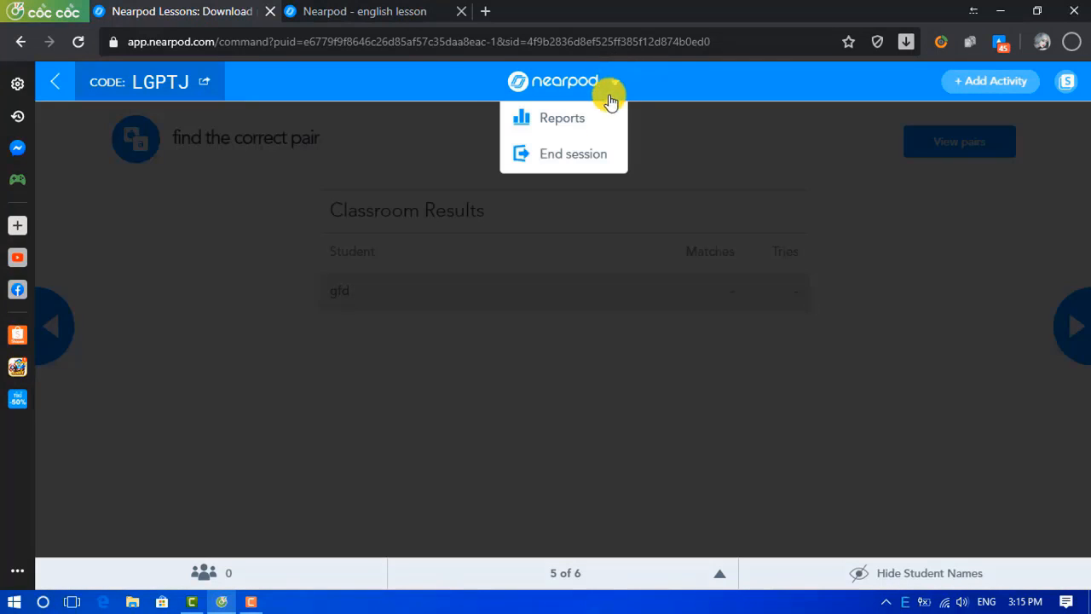
pyautogui.click(574, 154)
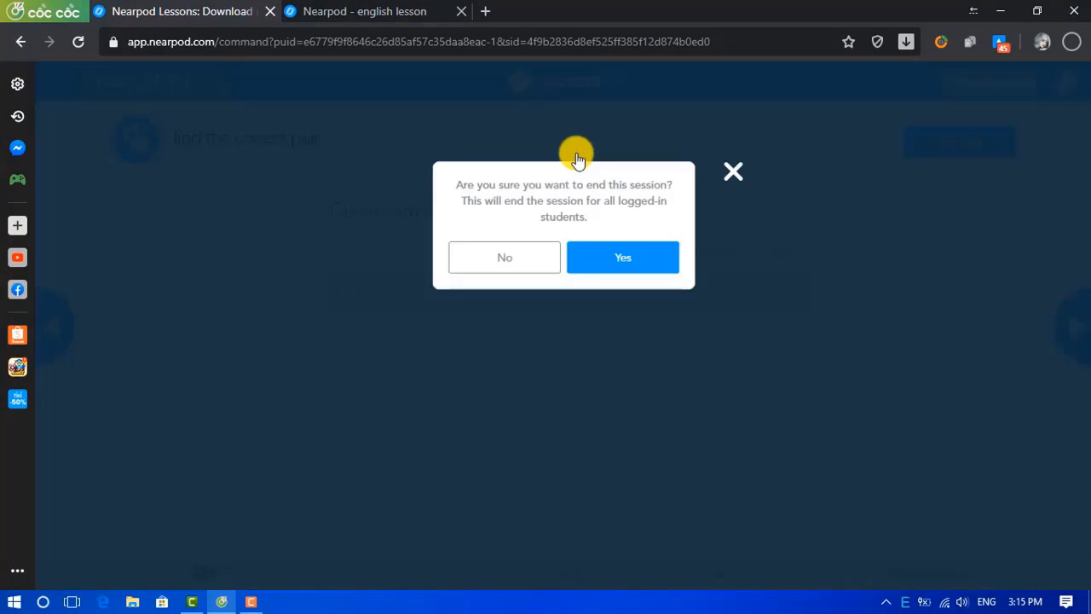
pyautogui.click(595, 255)
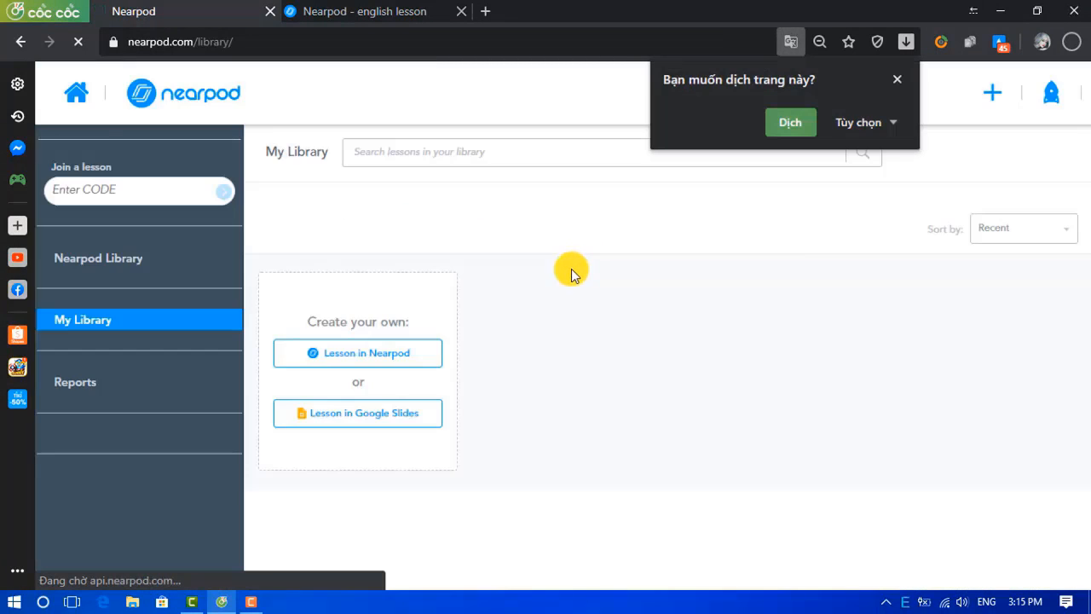
pyautogui.click(895, 81)
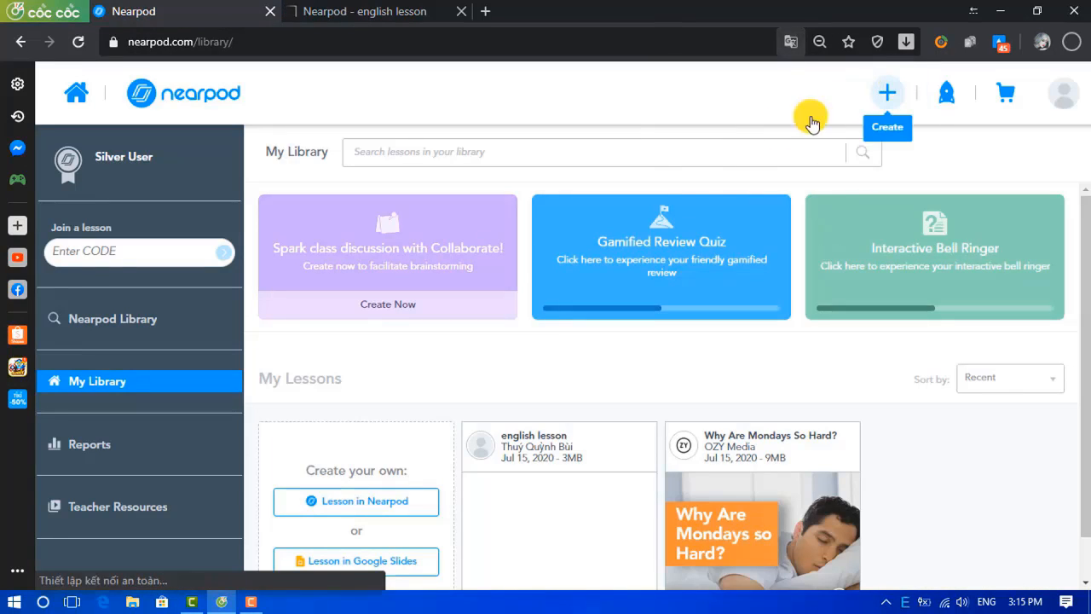
pyautogui.scroll(-1, 490, 392)
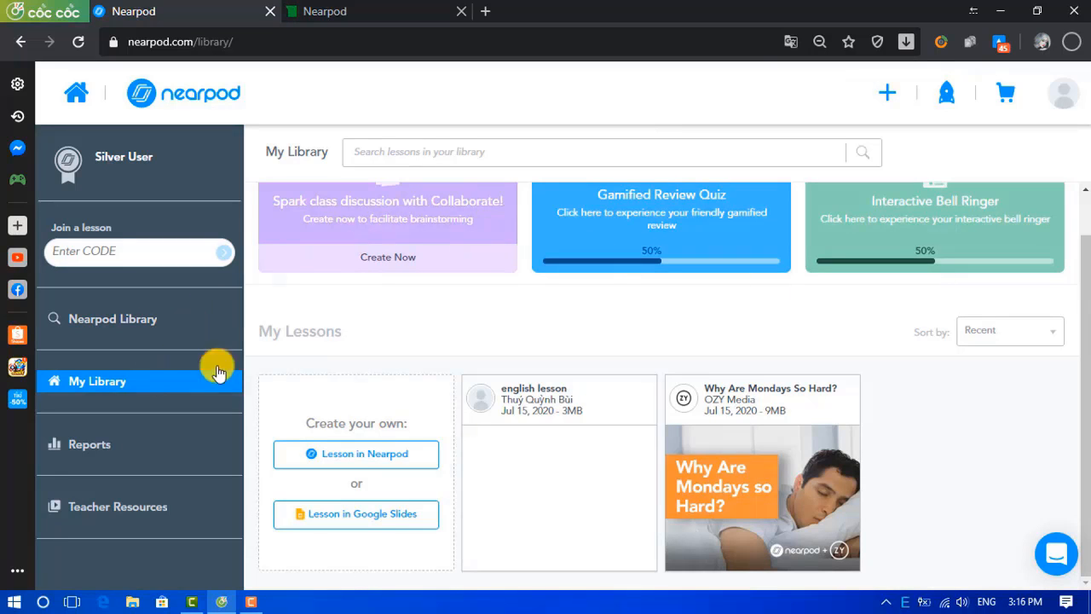
pyautogui.scroll(1, 256, 281)
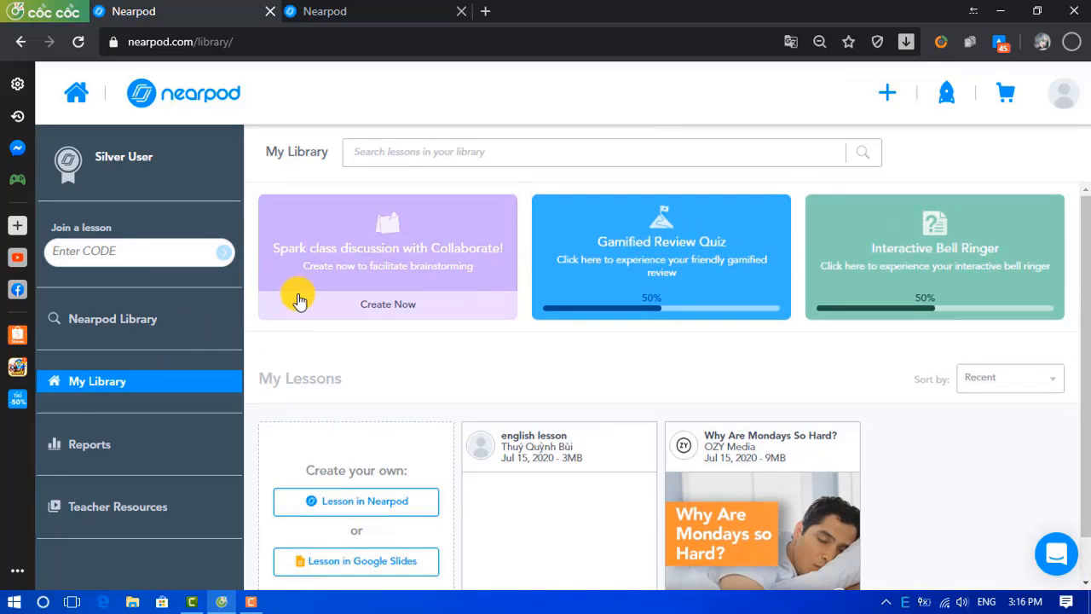
pyautogui.scroll(-1, 456, 343)
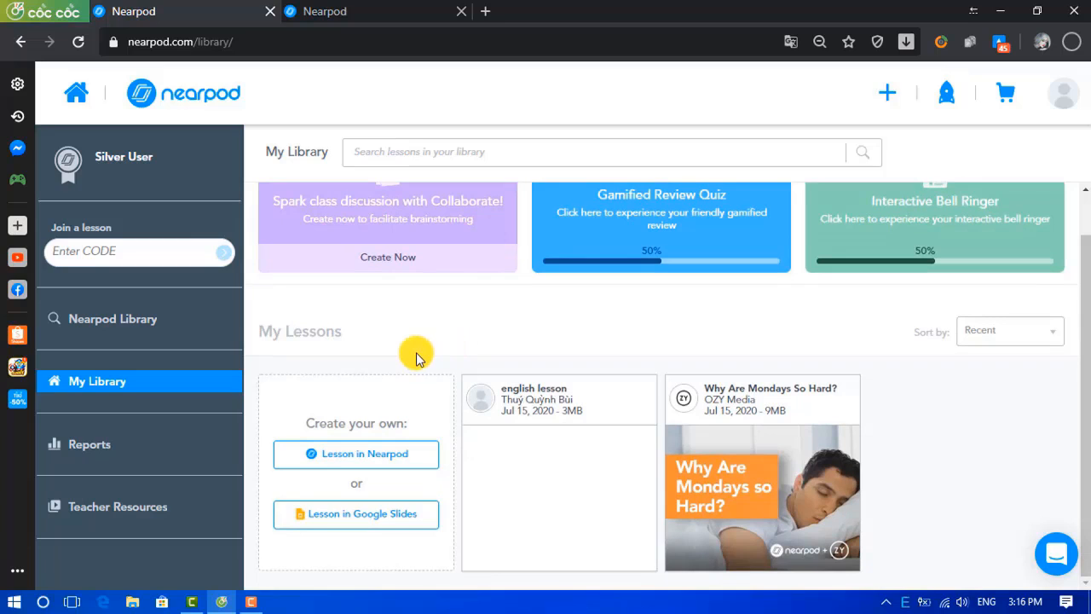
pyautogui.scroll(1, 519, 287)
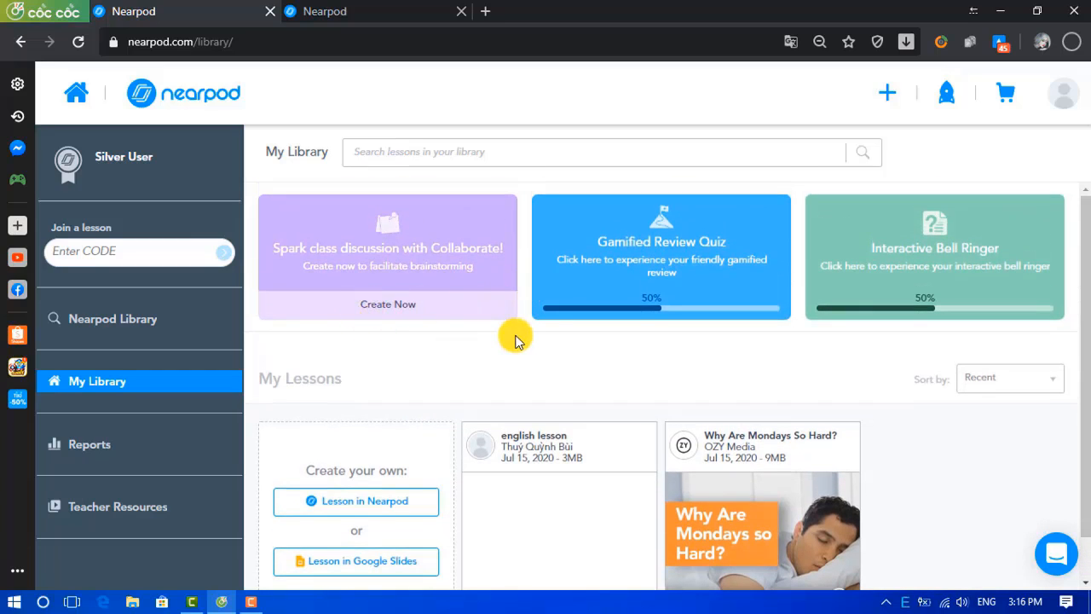
pyautogui.scroll(-1, 502, 346)
pyautogui.scroll(1, 501, 347)
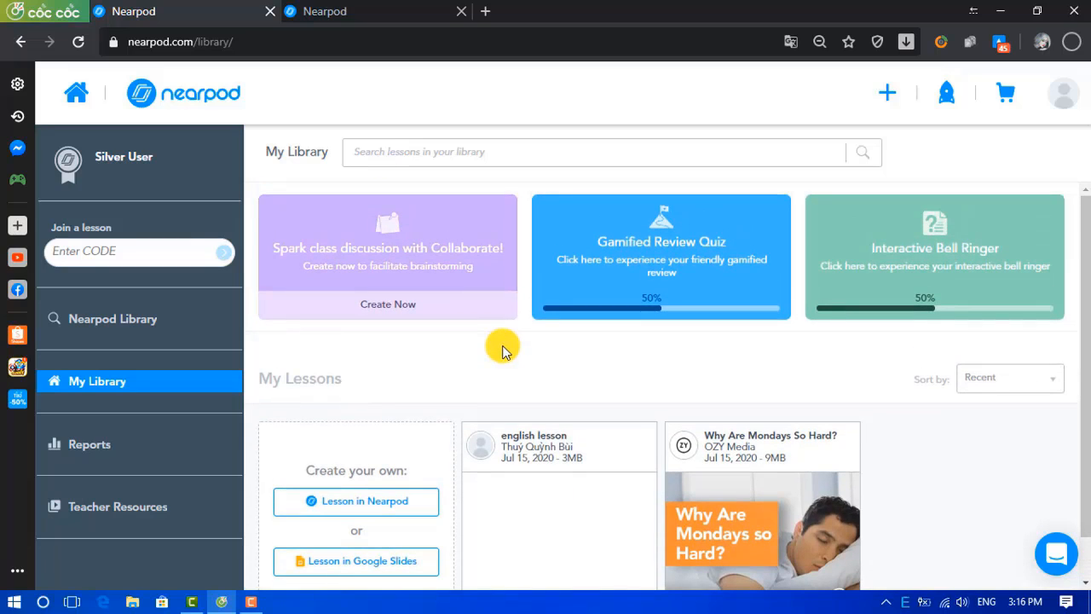
pyautogui.scroll(-1, 506, 368)
pyautogui.scroll(1, 507, 370)
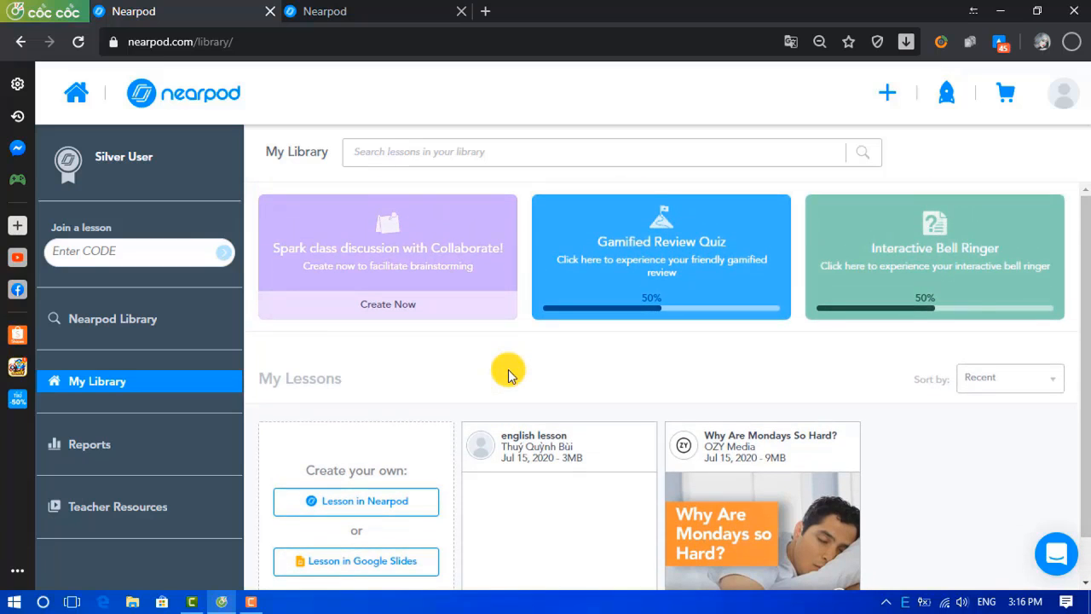
pyautogui.scroll(-1, 616, 397)
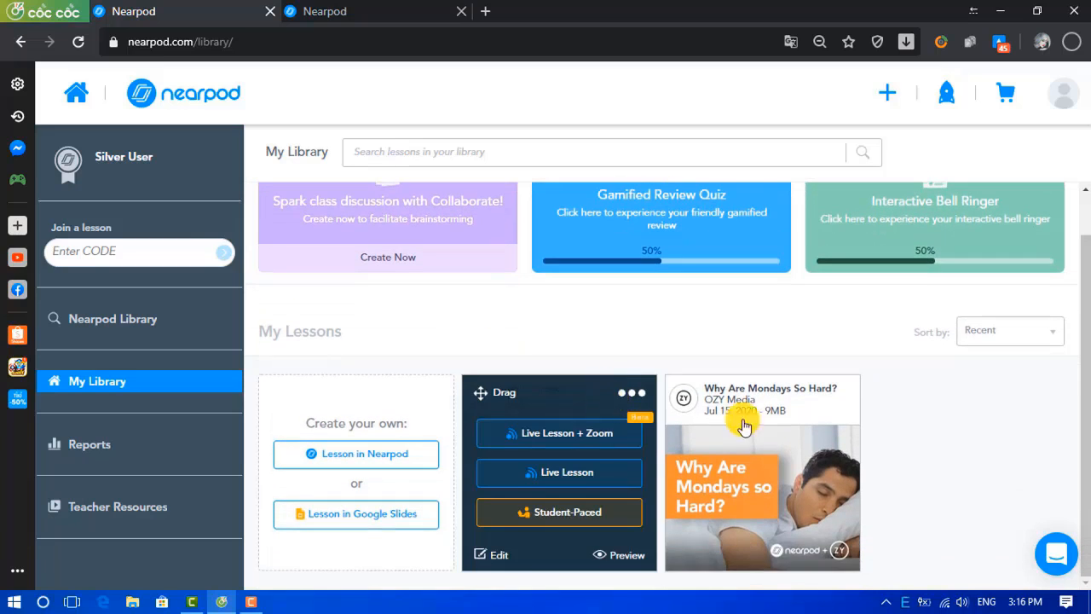